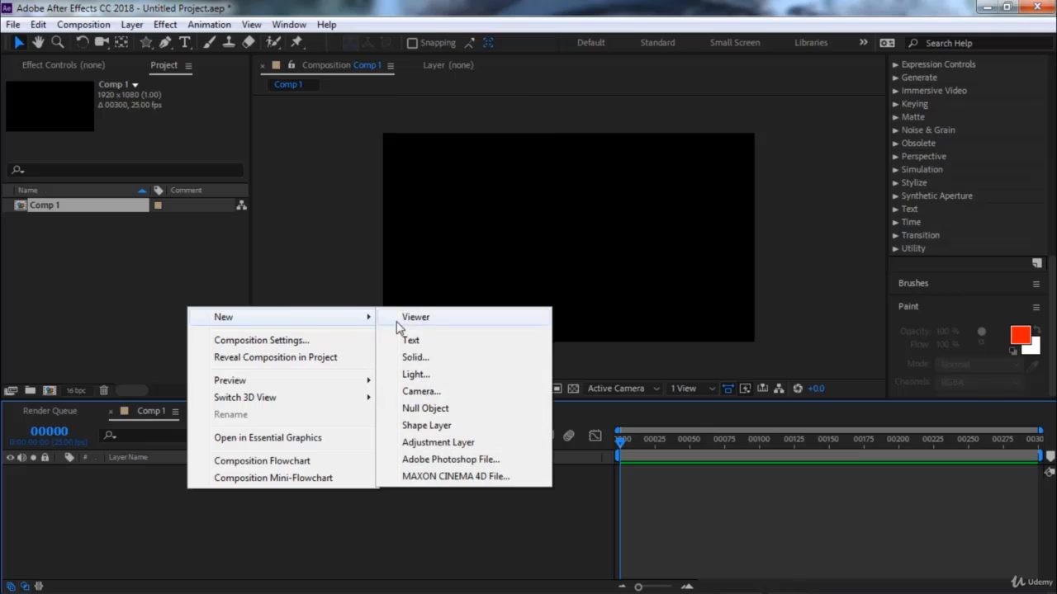
Draw a red five-pointed star with an outer radius of about 394 at the centre of the composition
{"action": "left_click", "coordinate": [237, 510]}
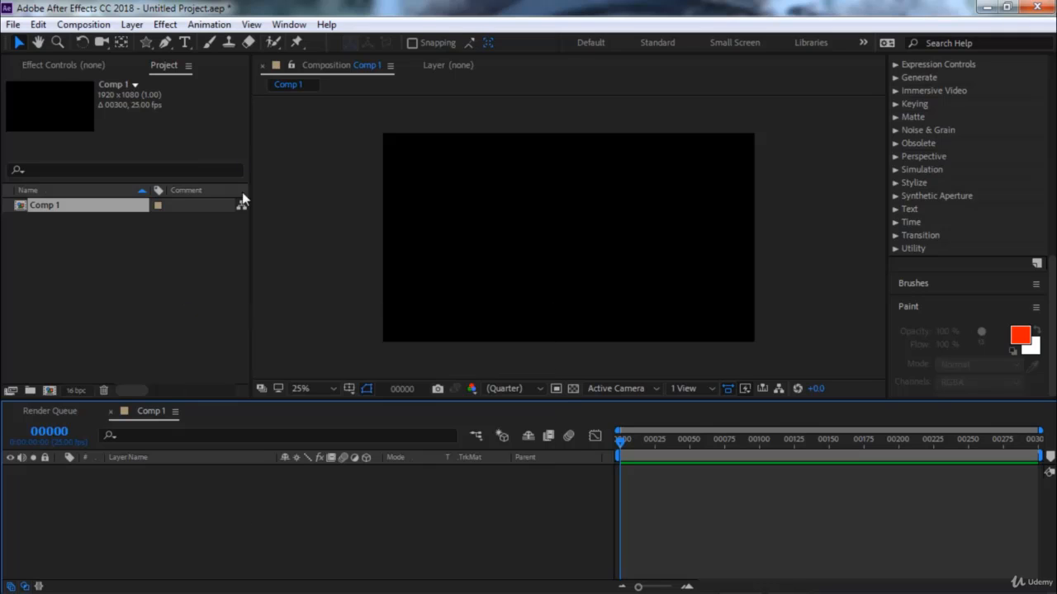
{"action": "left_click", "coordinate": [144, 41]}
{"action": "left_click", "coordinate": [144, 41]}
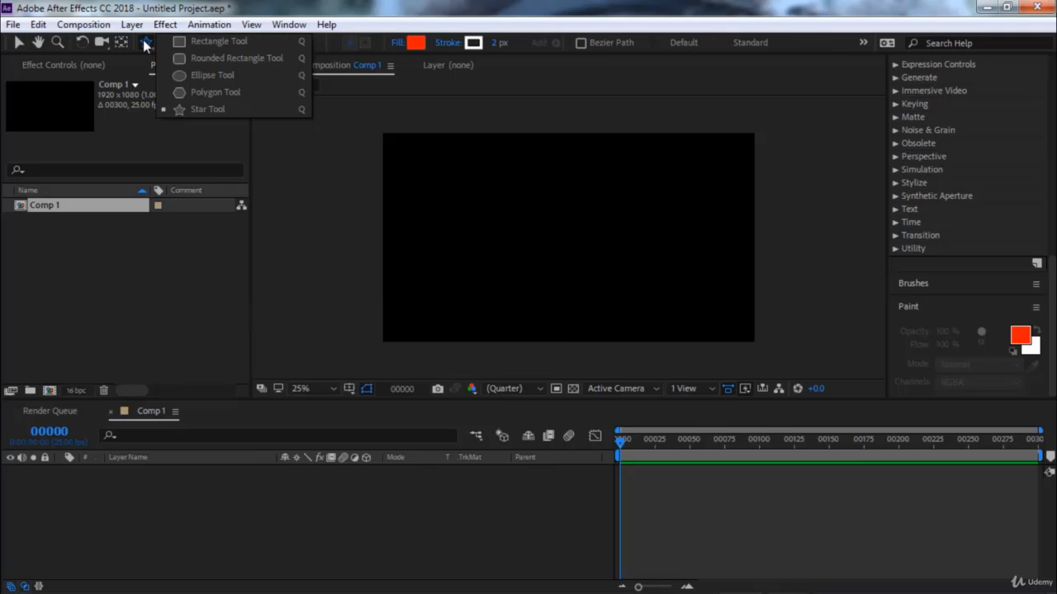
{"action": "left_click", "coordinate": [208, 109]}
{"action": "left_click_drag", "start_coordinate": [570, 245], "coordinate": [625, 193]}
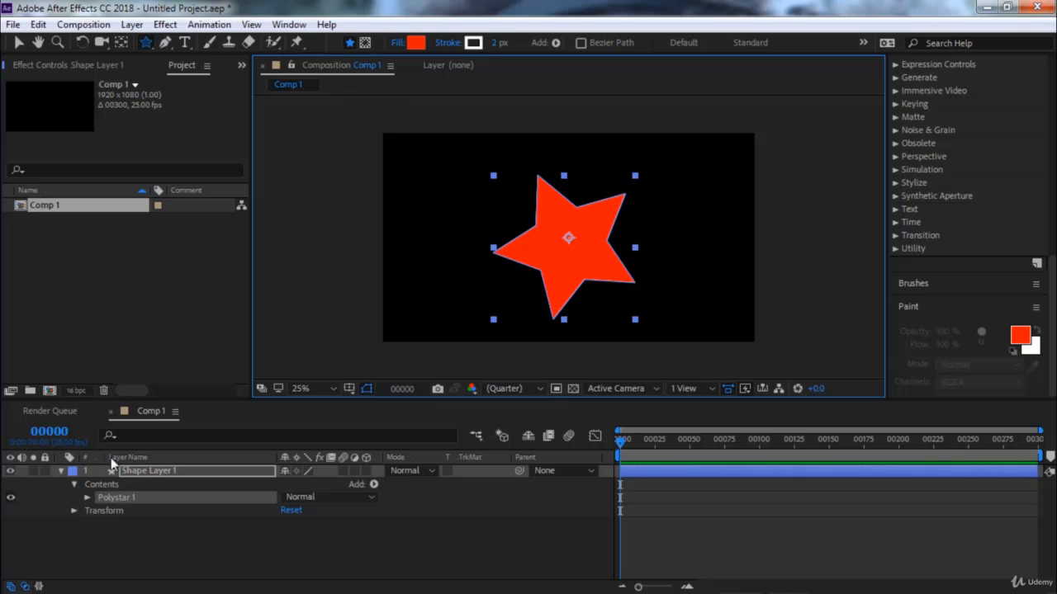
Turn the star into a flower by setting its outer roundness to 237% and its inner roundness to -27%
{"action": "left_click", "coordinate": [88, 498]}
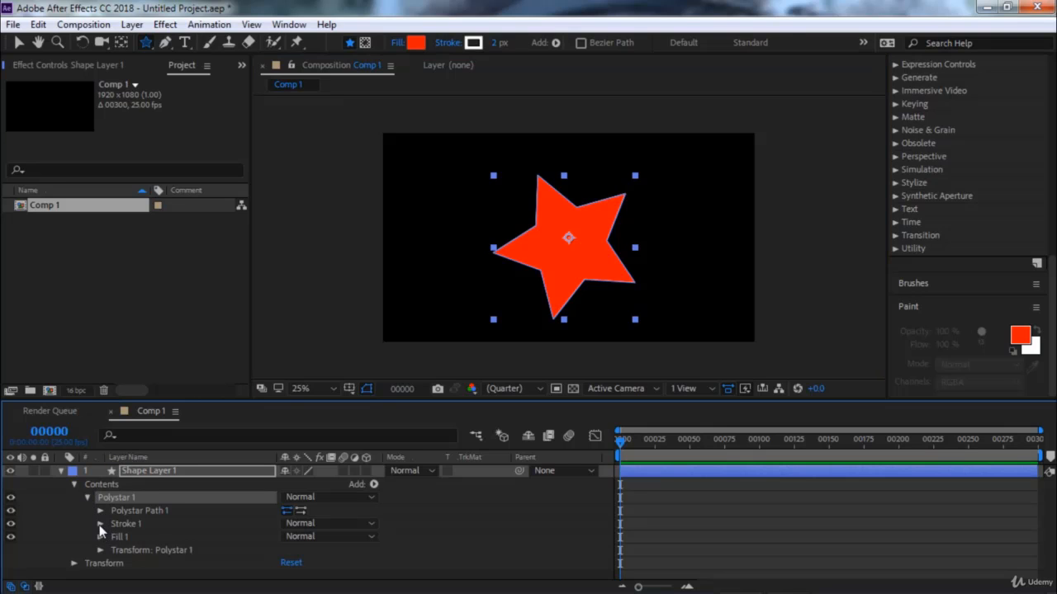
{"action": "left_click", "coordinate": [100, 511]}
{"action": "scroll", "coordinate": [137, 523], "scroll_direction": "down", "scroll_amount": 3}
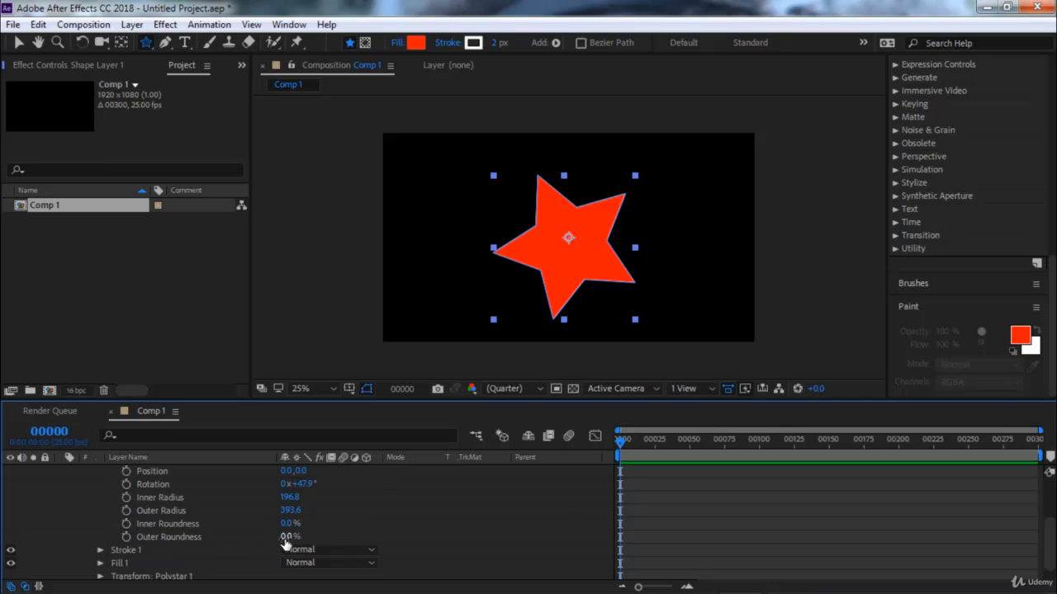
{"action": "left_click_drag", "start_coordinate": [287, 537], "coordinate": [512, 538]}
{"action": "left_click_drag", "start_coordinate": [293, 524], "coordinate": [266, 525]}
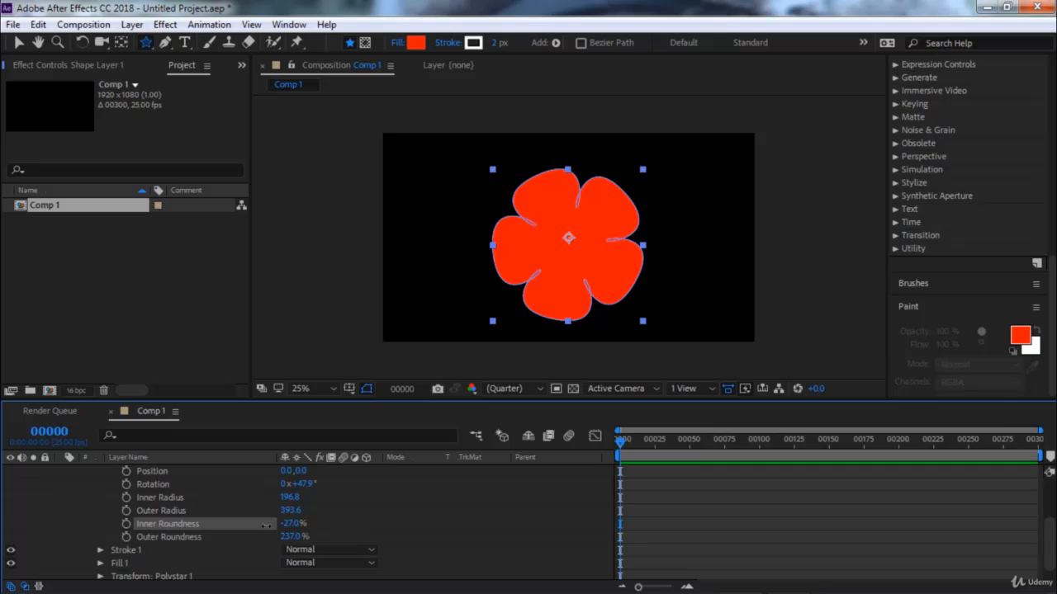
{"action": "scroll", "coordinate": [165, 477], "scroll_direction": "up", "scroll_amount": 5}
{"action": "left_click", "coordinate": [173, 473]}
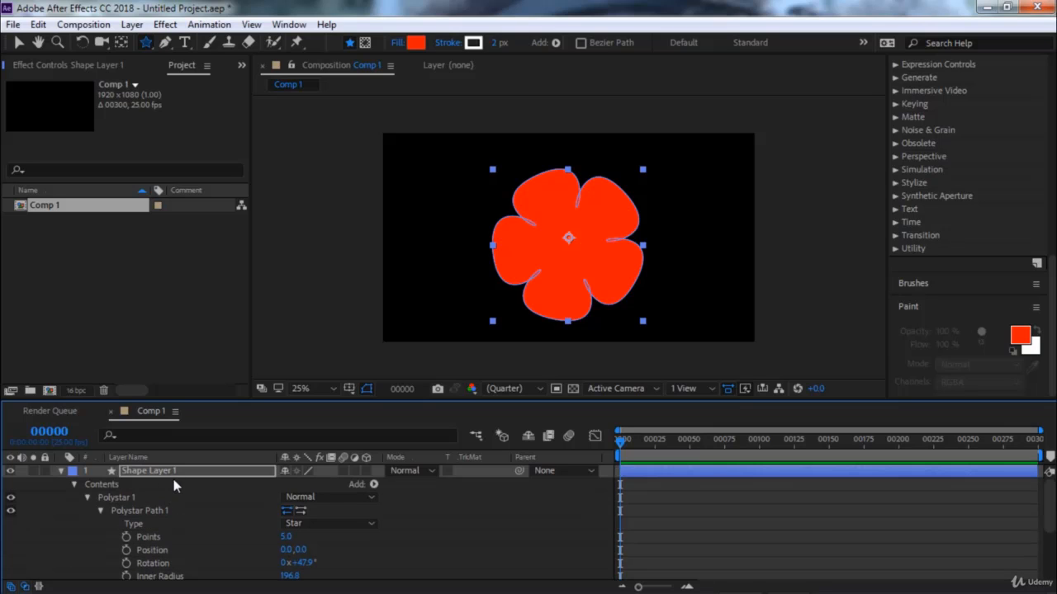
{"action": "left_click", "coordinate": [74, 484]}
{"action": "left_click", "coordinate": [61, 471]}
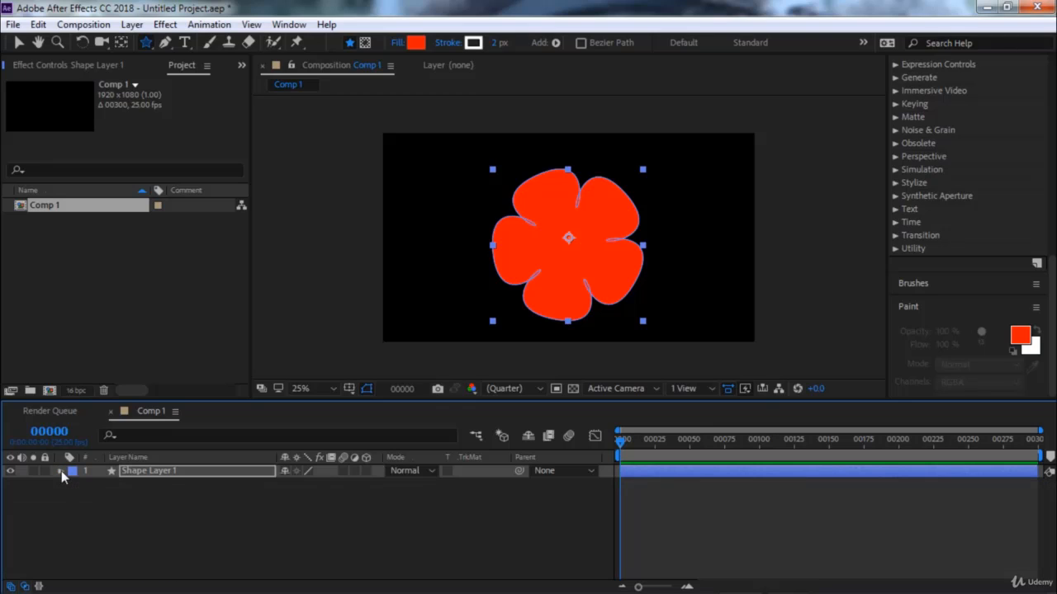
{"action": "left_click", "coordinate": [168, 476]}
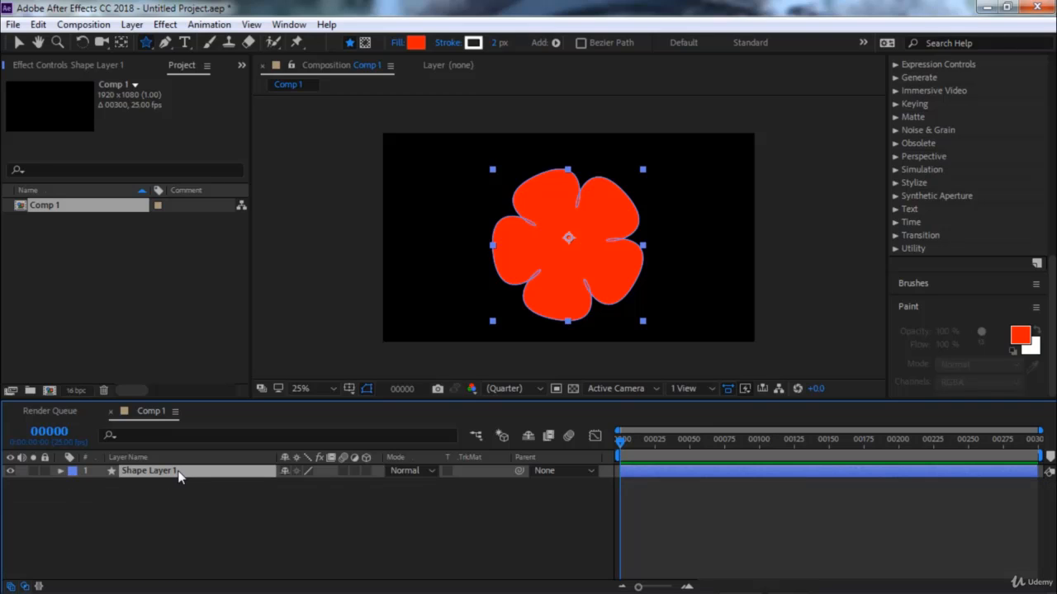
{"action": "key", "text": "v"}
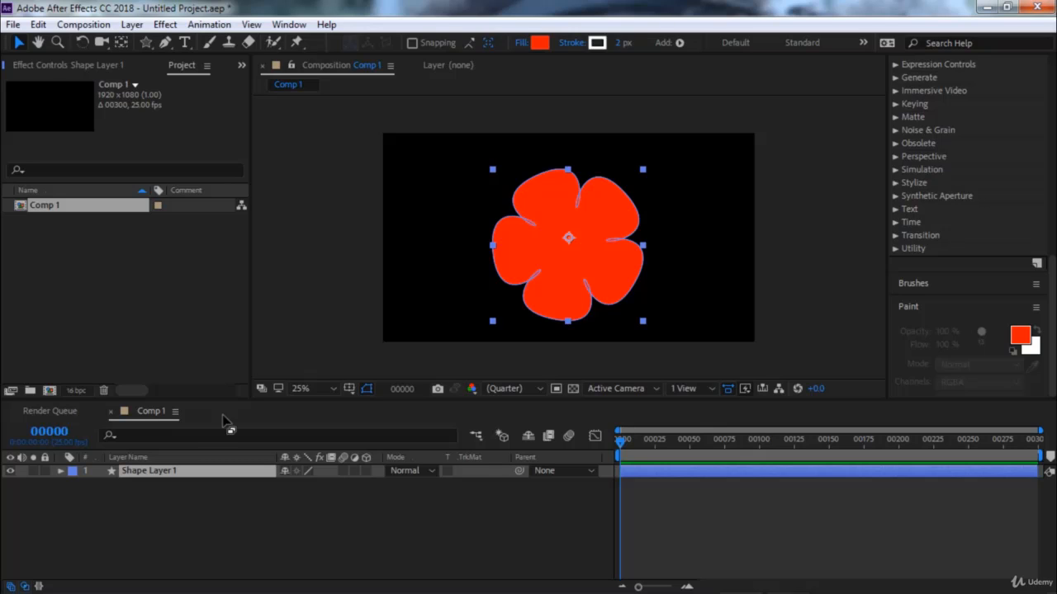
Try scaling the flower's shape layer to 163%, and undo the change
{"action": "left_click", "coordinate": [163, 476]}
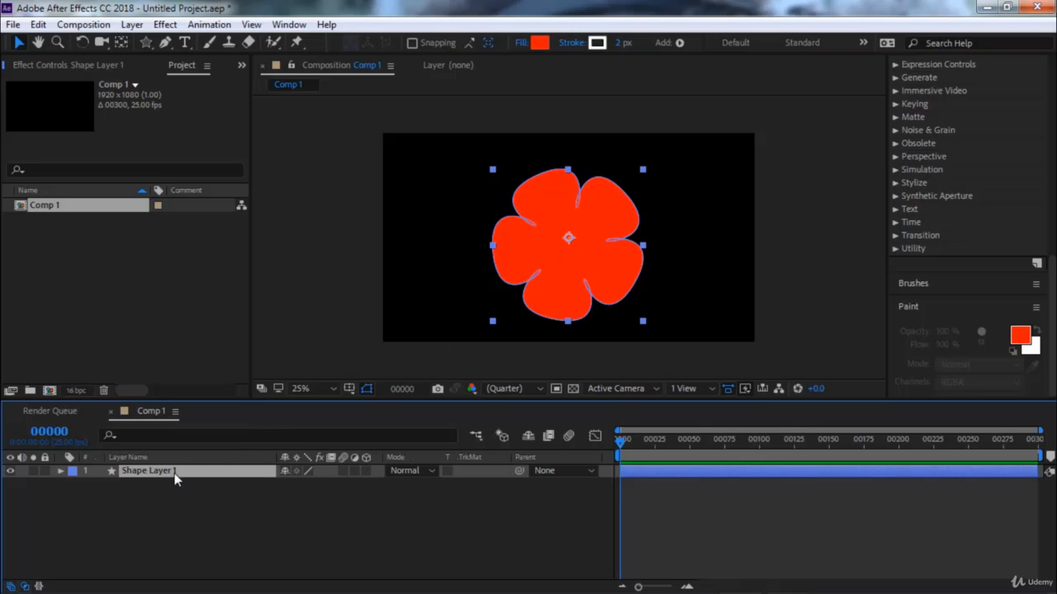
{"action": "key", "text": "s"}
{"action": "left_click_drag", "start_coordinate": [326, 487], "coordinate": [383, 492]}
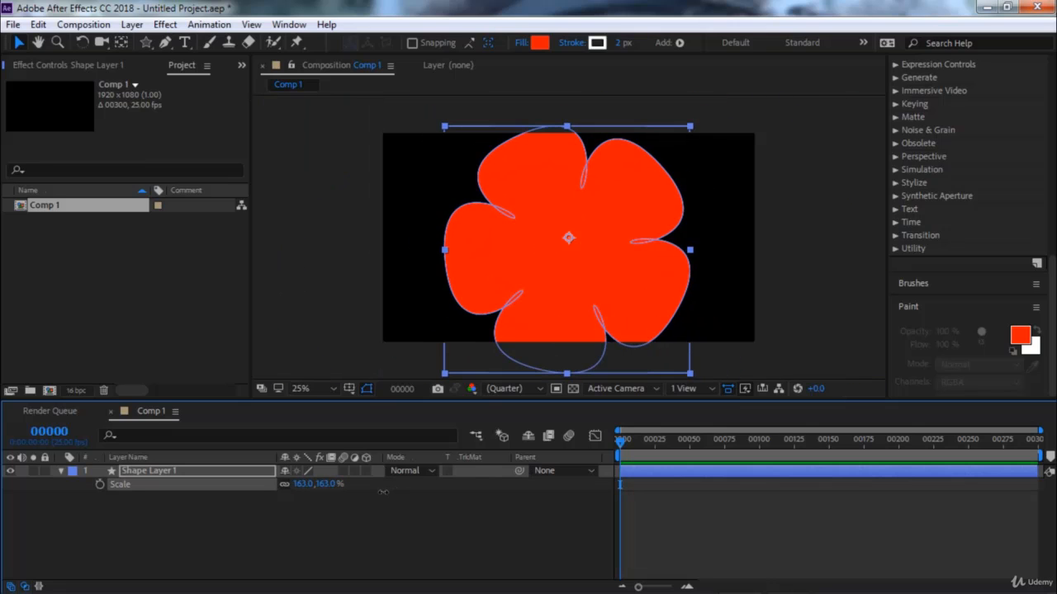
{"action": "key", "text": "ctrl+z"}
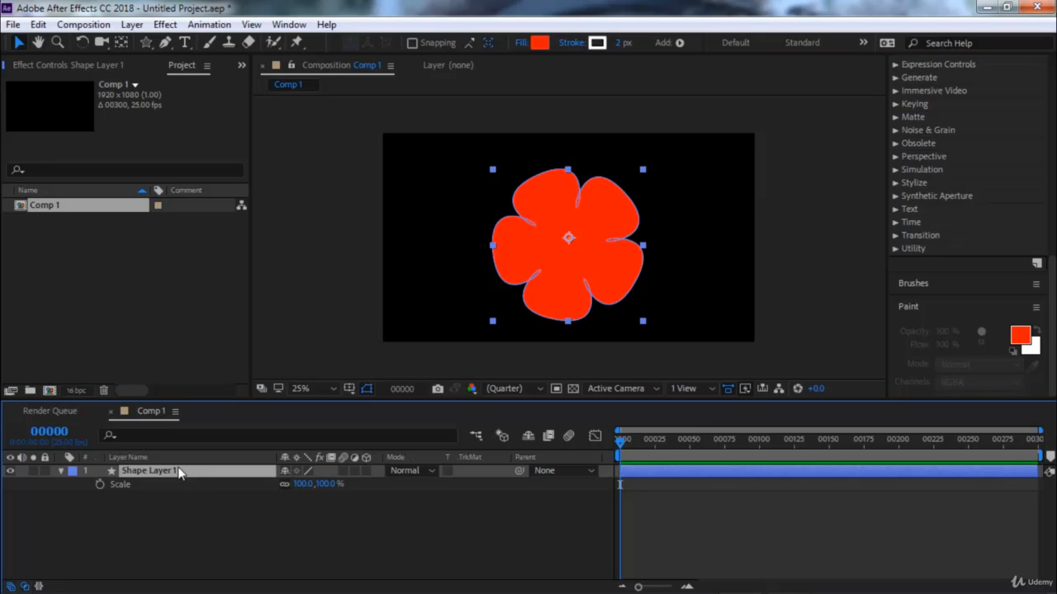
Try moving the shape layer to position 846, 592, and restore it to 960, 540
{"action": "key", "text": "p"}
{"action": "left_click_drag", "start_coordinate": [314, 485], "coordinate": [208, 499]}
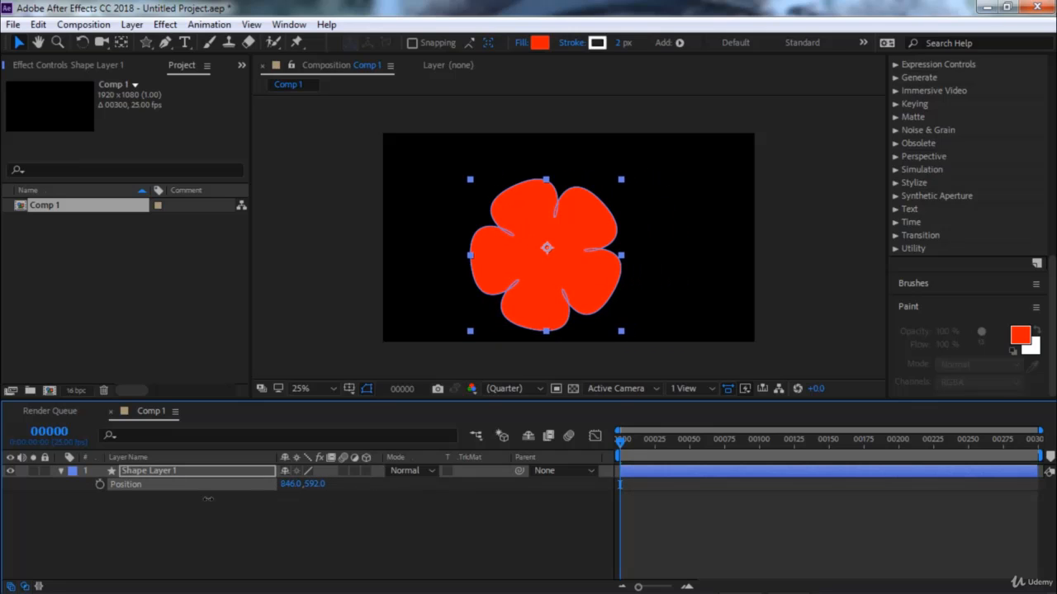
{"action": "left_click", "coordinate": [175, 472]}
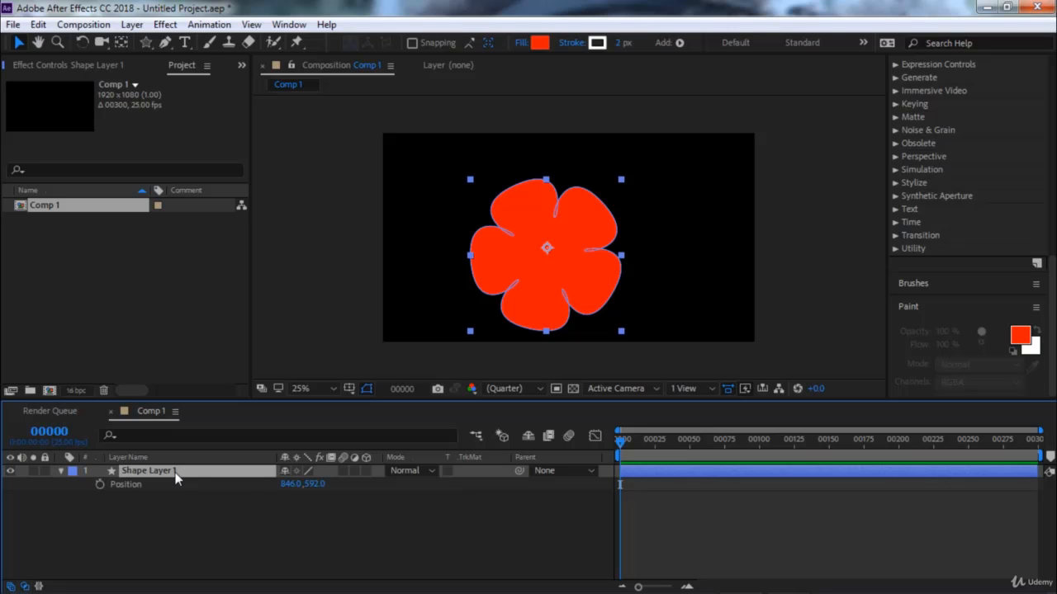
{"action": "right_click", "coordinate": [178, 485]}
{"action": "left_click", "coordinate": [221, 423]}
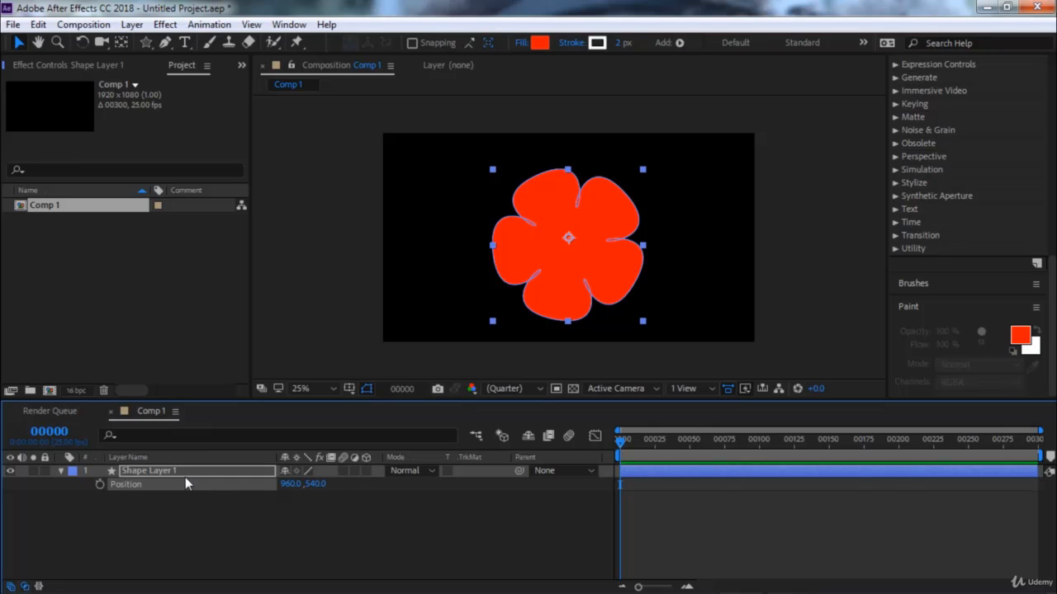
Set the shape layer's rotation to 1x+32°
{"action": "key", "text": "r"}
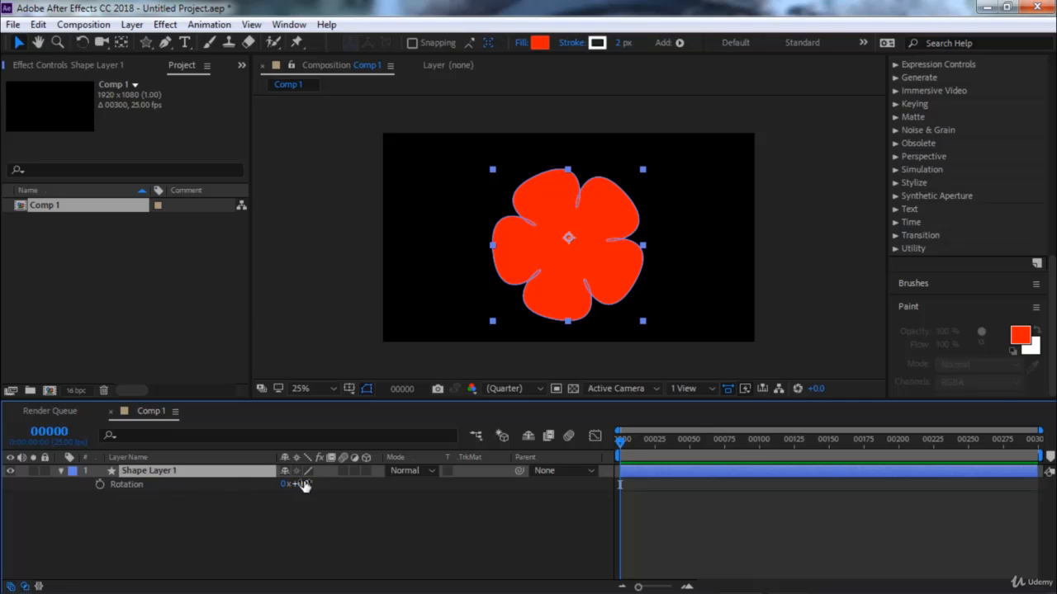
{"action": "left_click_drag", "start_coordinate": [303, 487], "coordinate": [583, 295]}
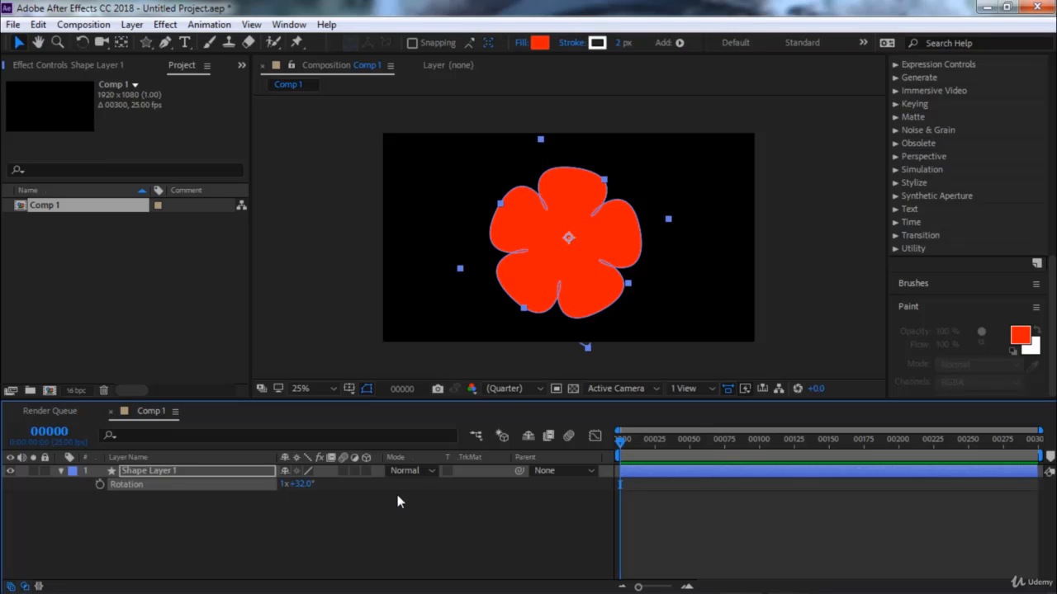
{"action": "left_click", "coordinate": [214, 476]}
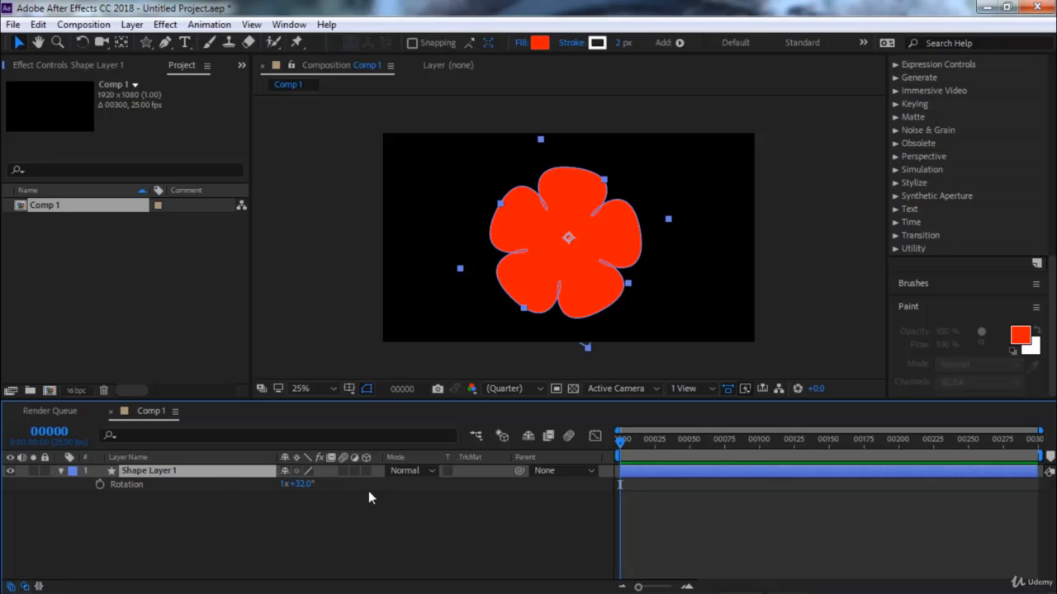
Set the shape layer's anchor point to 0, 42 in its transform properties
{"action": "left_click", "coordinate": [62, 469]}
{"action": "left_click", "coordinate": [63, 472]}
{"action": "left_click", "coordinate": [63, 473]}
{"action": "left_click", "coordinate": [61, 471]}
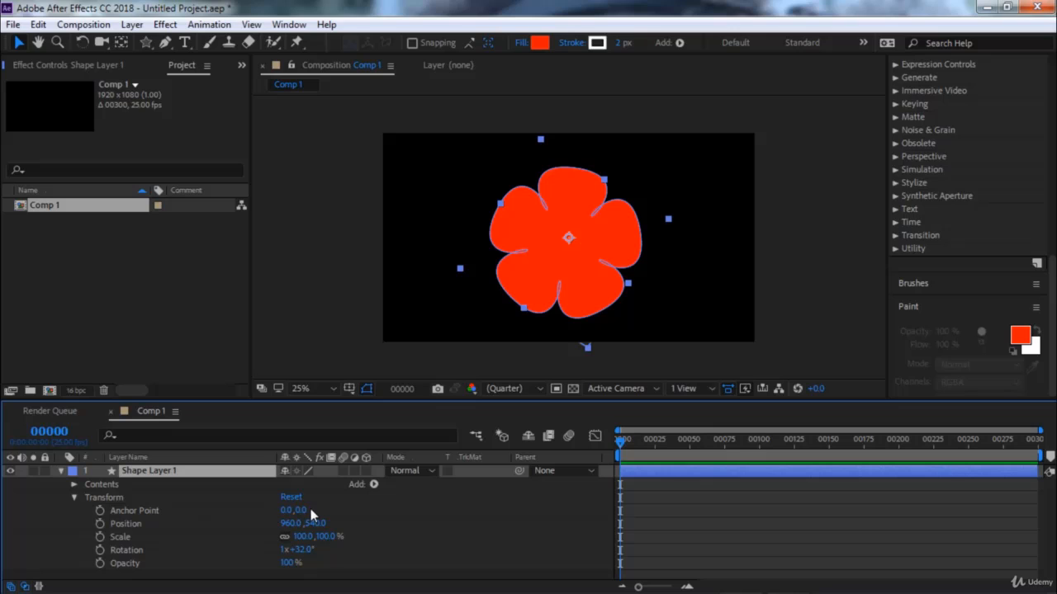
{"action": "left_click_drag", "start_coordinate": [302, 510], "coordinate": [334, 510]}
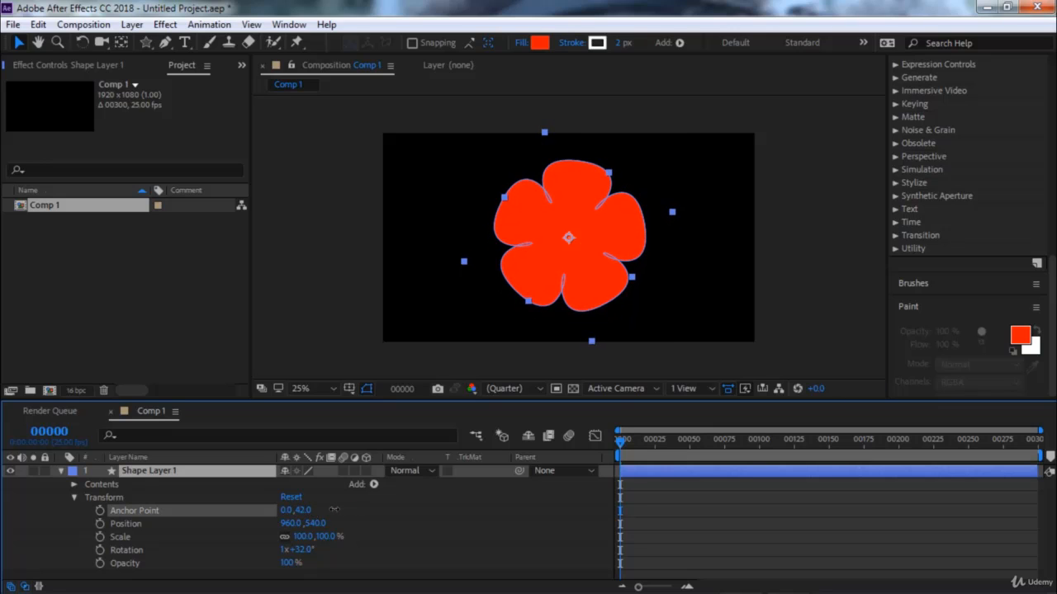
{"action": "left_click", "coordinate": [184, 471]}
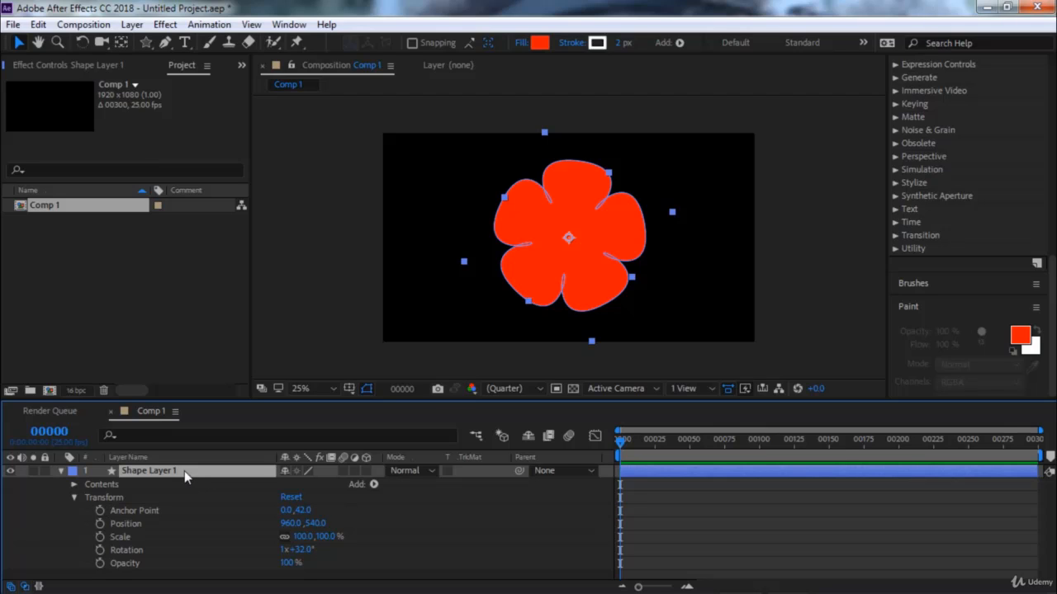
{"action": "left_click", "coordinate": [61, 470]}
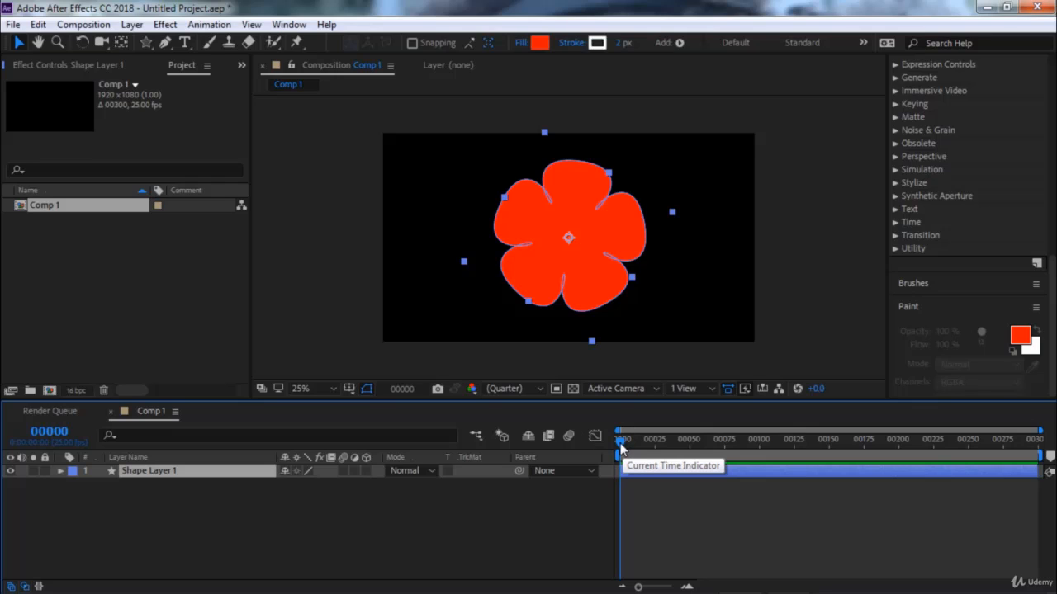
Animate the shape layer's rotation with a keyframe at frame 0 and a second one of 2x+100° at frame 99
{"action": "key", "text": "r"}
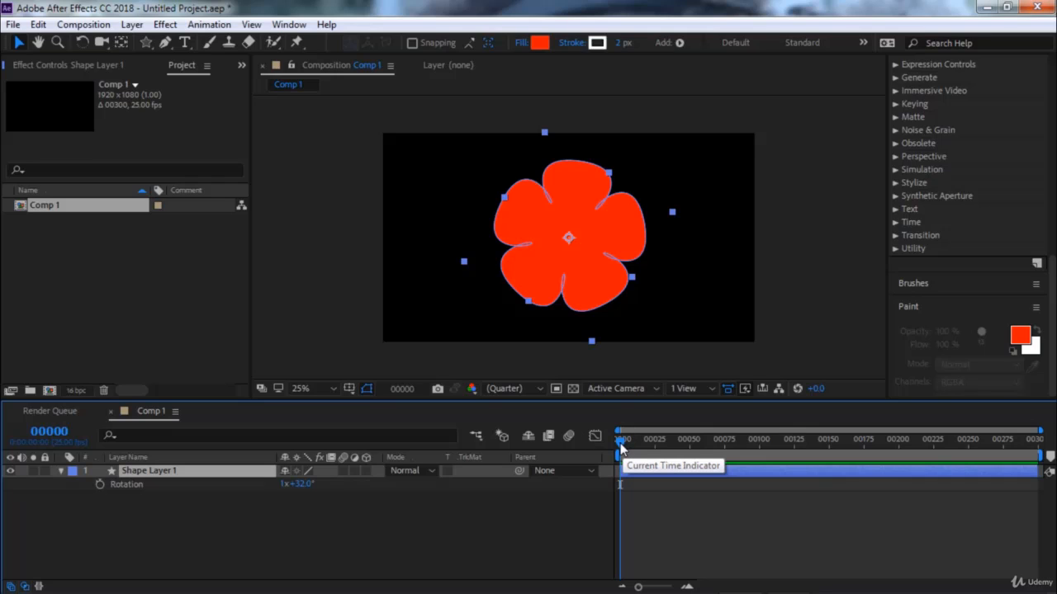
{"action": "left_click", "coordinate": [99, 484]}
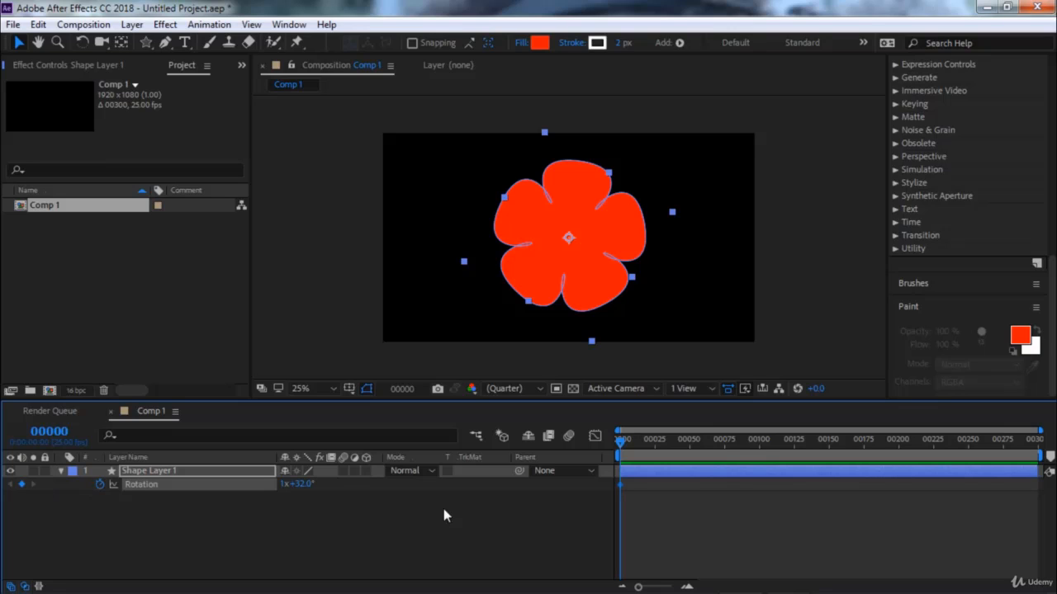
{"action": "left_click", "coordinate": [622, 444]}
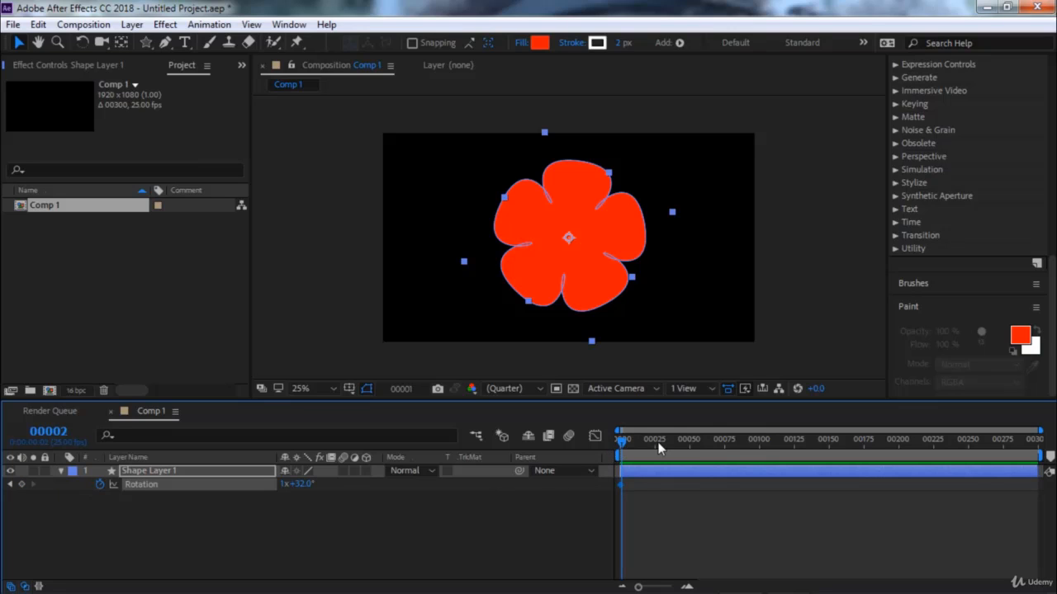
{"action": "left_click_drag", "start_coordinate": [660, 448], "coordinate": [759, 452]}
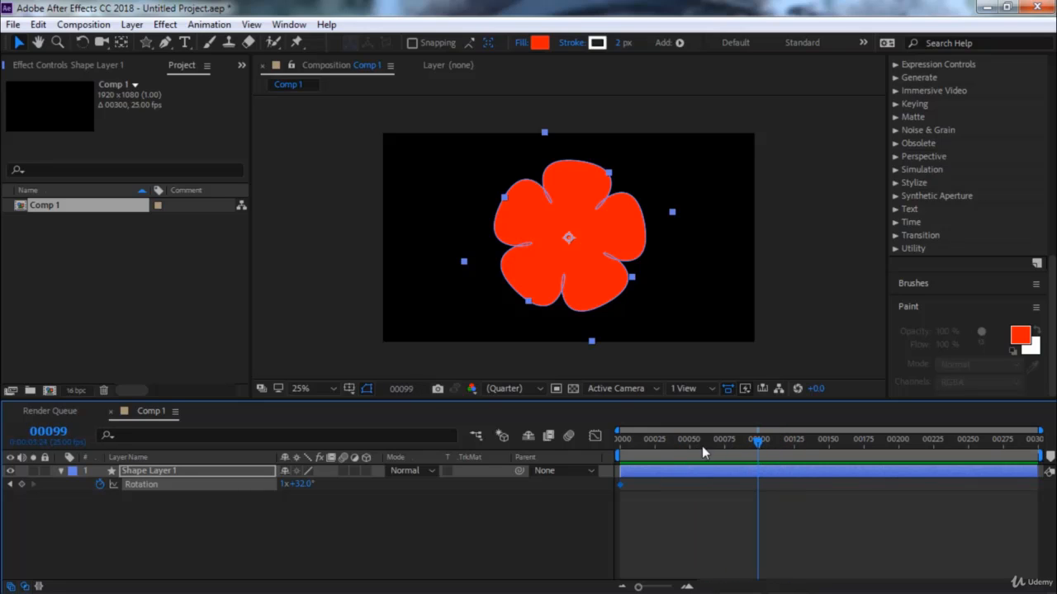
{"action": "left_click", "coordinate": [21, 484]}
{"action": "left_click_drag", "start_coordinate": [301, 489], "coordinate": [652, 498]}
Preview the rotation animation from the start of the composition and return to frame 0
{"action": "left_click_drag", "start_coordinate": [641, 438], "coordinate": [598, 444]}
{"action": "key", "text": "space"}
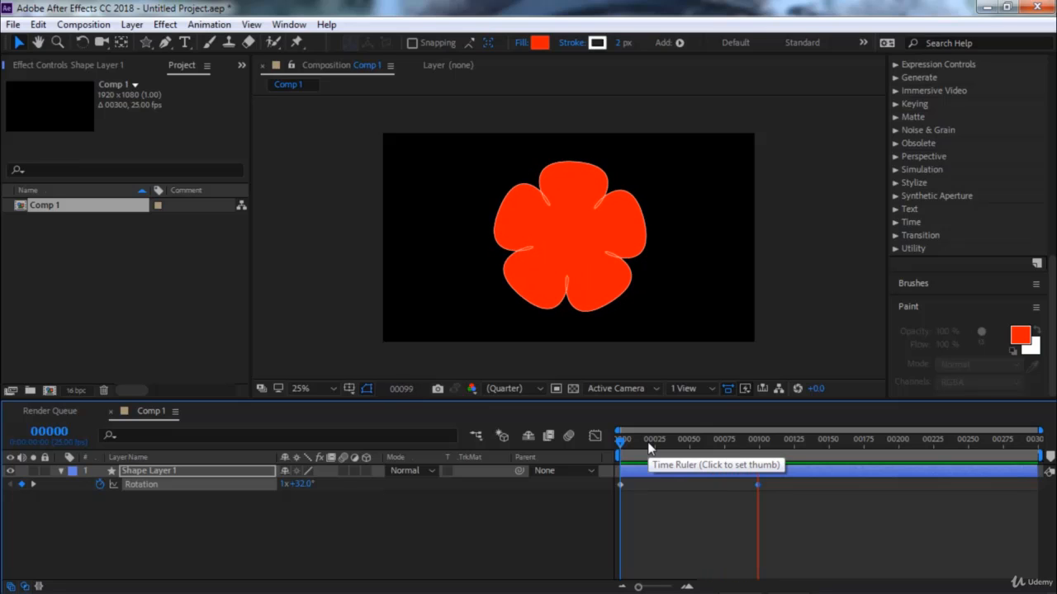
{"action": "left_click_drag", "start_coordinate": [648, 445], "coordinate": [606, 452]}
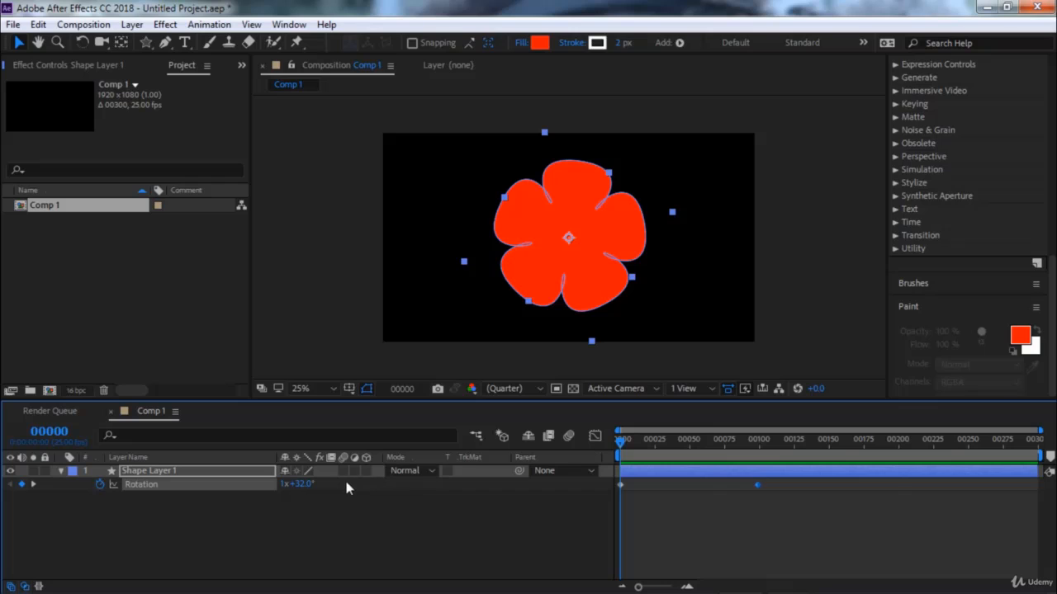
Check the shape layer's position property, scrub through the rotation, and jump between its keyframes at frames 99 and 0
{"action": "left_click", "coordinate": [227, 474]}
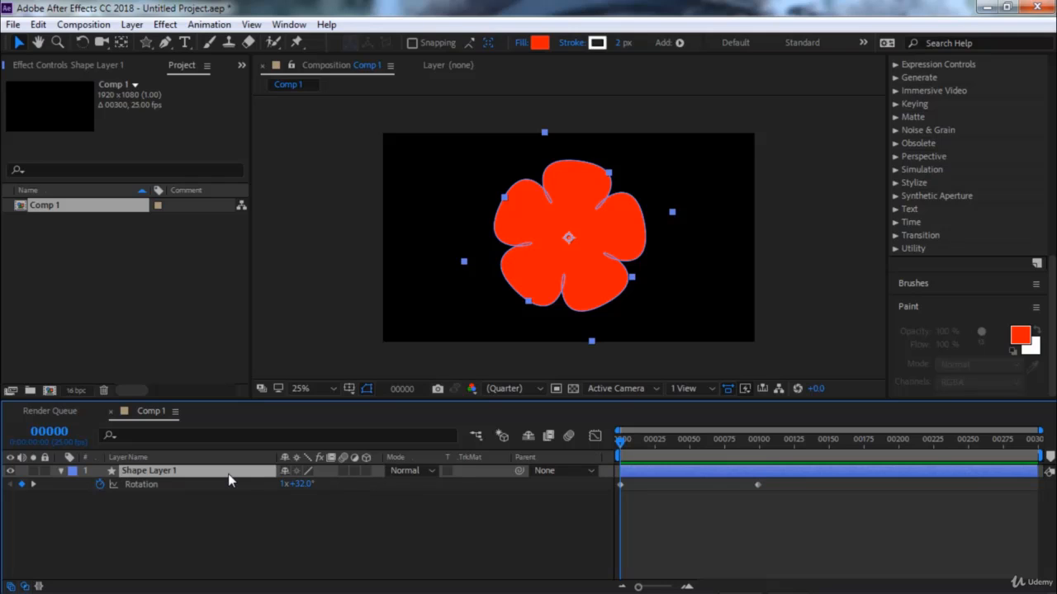
{"action": "key", "text": "p"}
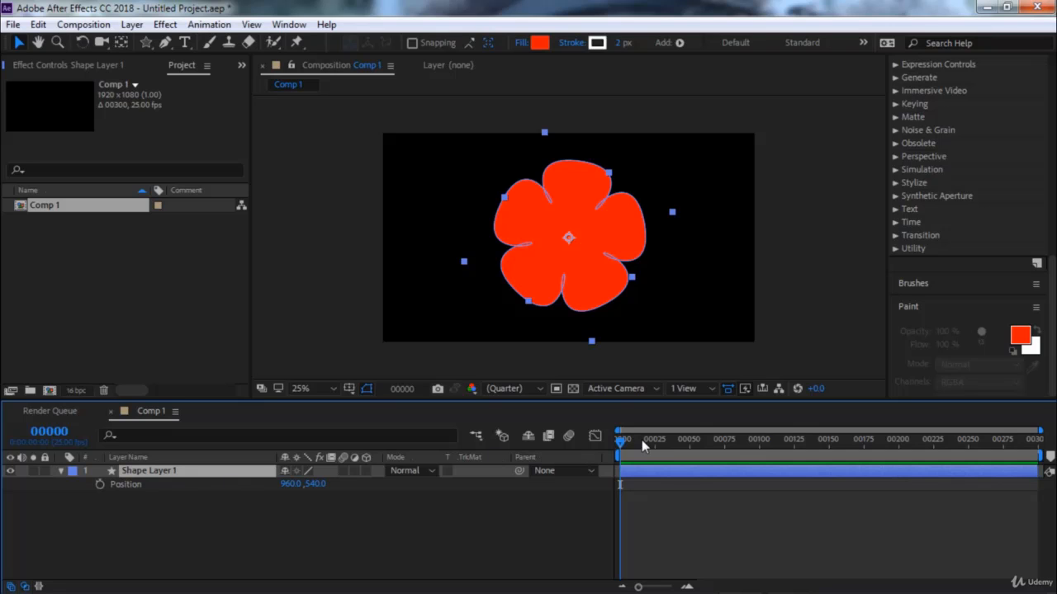
{"action": "left_click_drag", "start_coordinate": [622, 440], "coordinate": [685, 440]}
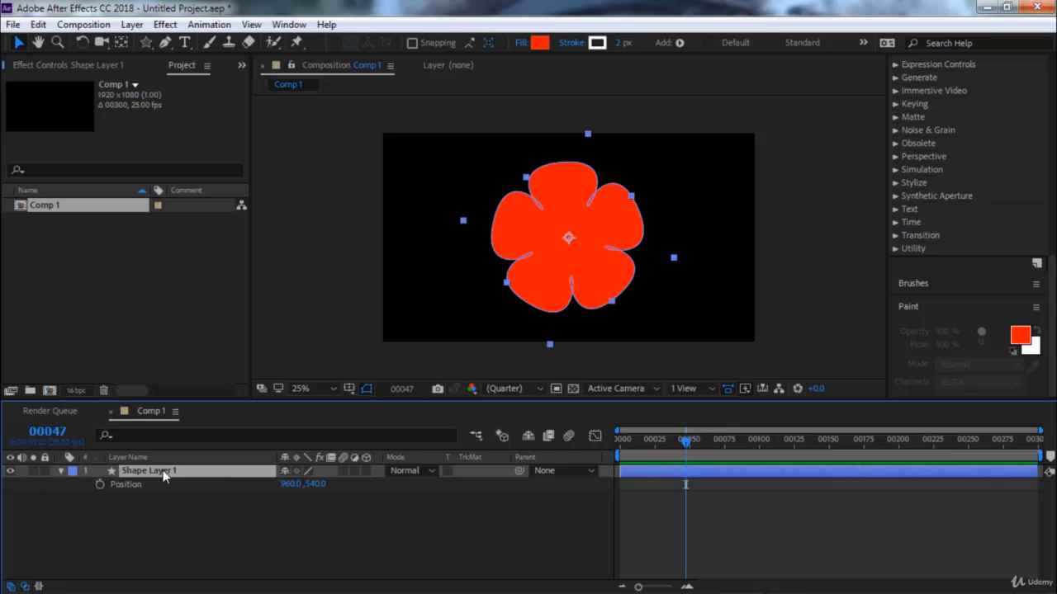
{"action": "key", "text": "r"}
{"action": "mouse_move", "coordinate": [689, 441]}
{"action": "left_mouse_down"}
{"action": "mouse_move", "coordinate": [759, 443]}
{"action": "mouse_move", "coordinate": [678, 448]}
{"action": "left_mouse_up"}
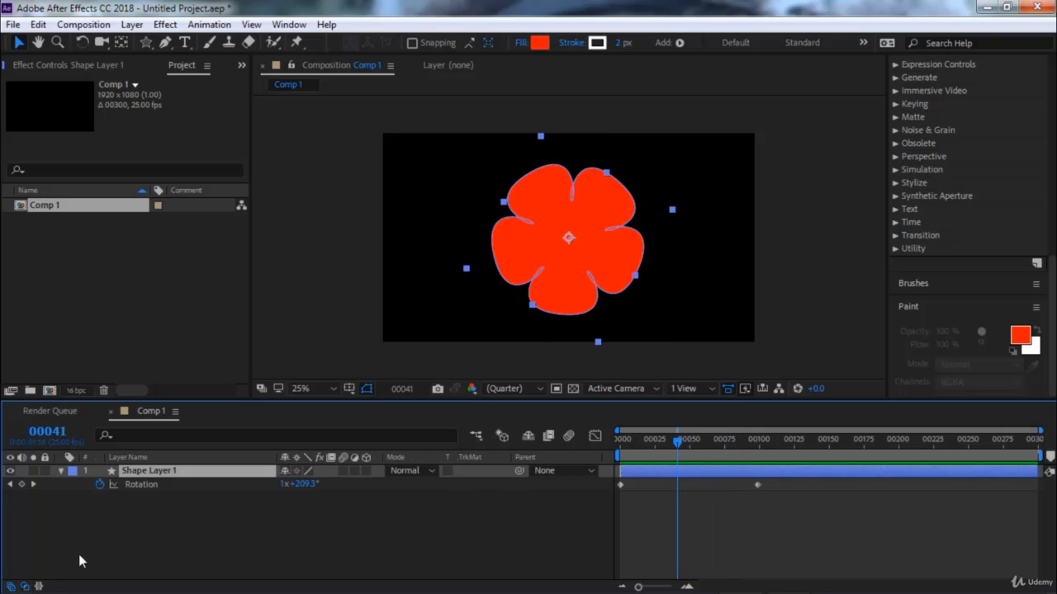
{"action": "left_click", "coordinate": [31, 486]}
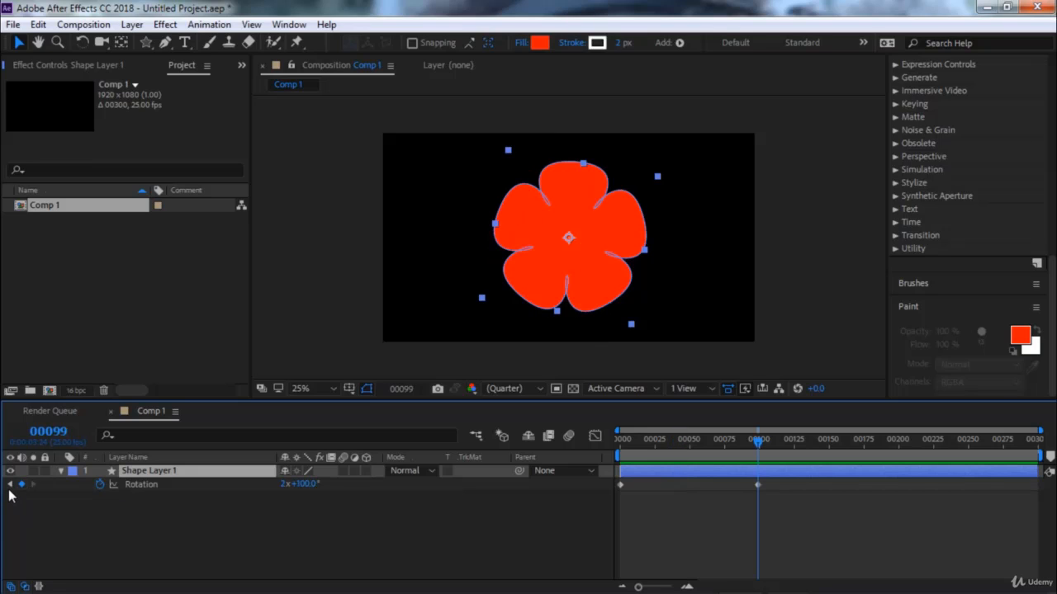
{"action": "left_click", "coordinate": [10, 485]}
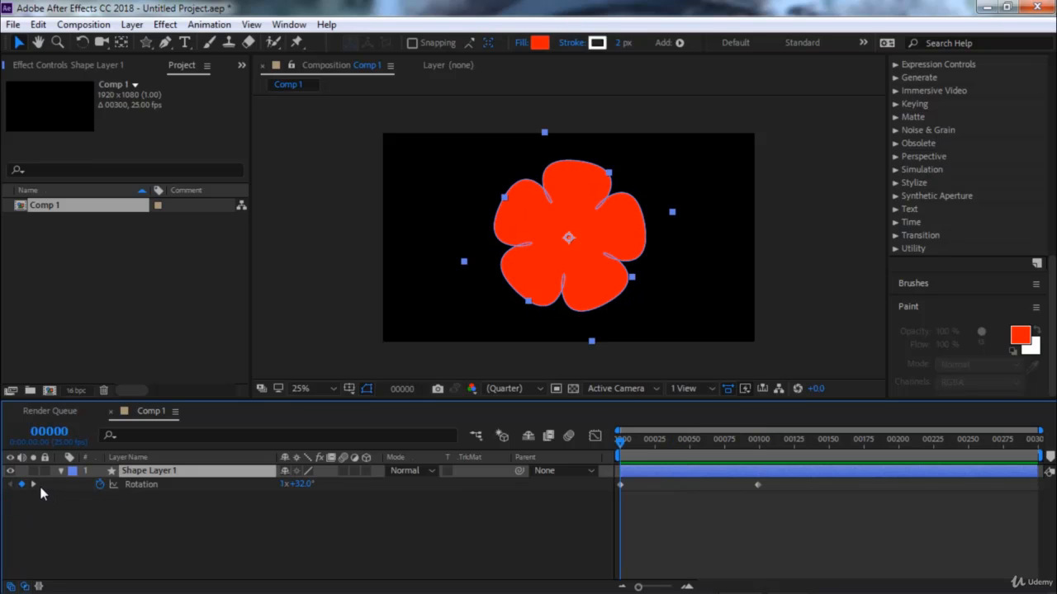
Jump between the rotation keyframes at frames 99 and 0 and scrub through the rotation between them
{"action": "left_click", "coordinate": [33, 484]}
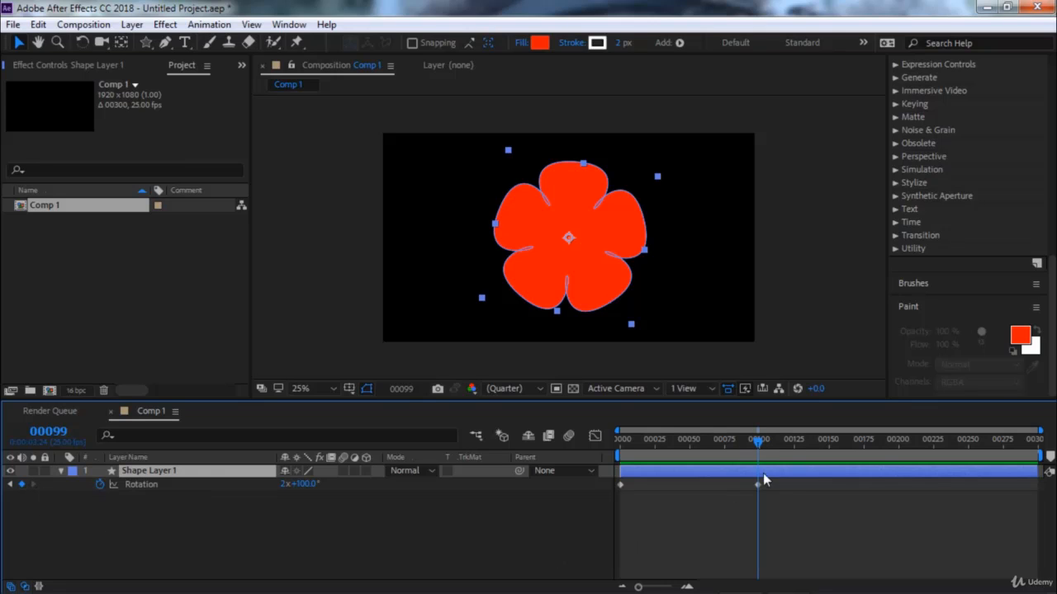
{"action": "mouse_move", "coordinate": [751, 452]}
{"action": "left_mouse_down"}
{"action": "mouse_move", "coordinate": [700, 445]}
{"action": "mouse_move", "coordinate": [758, 444]}
{"action": "left_mouse_up"}
{"action": "left_click_drag", "start_coordinate": [680, 446], "coordinate": [636, 446]}
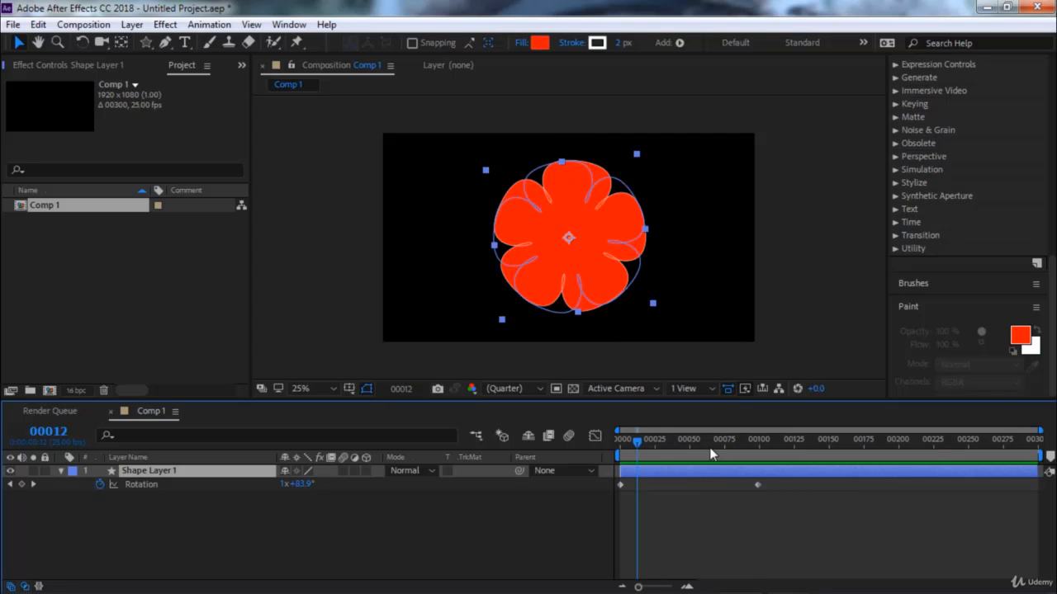
{"action": "left_click_drag", "start_coordinate": [712, 454], "coordinate": [762, 444]}
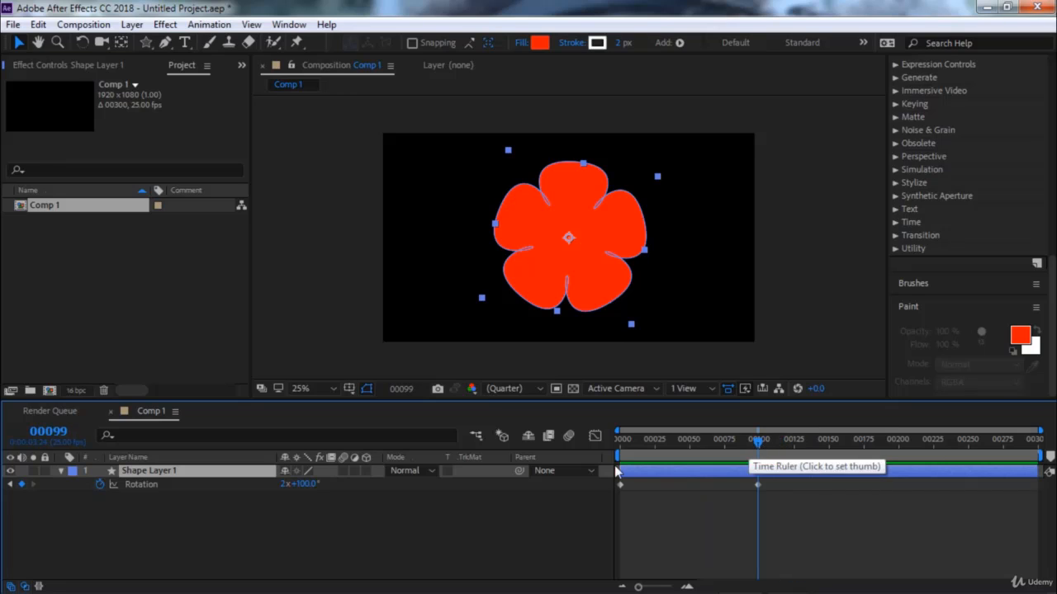
{"action": "left_click", "coordinate": [10, 484]}
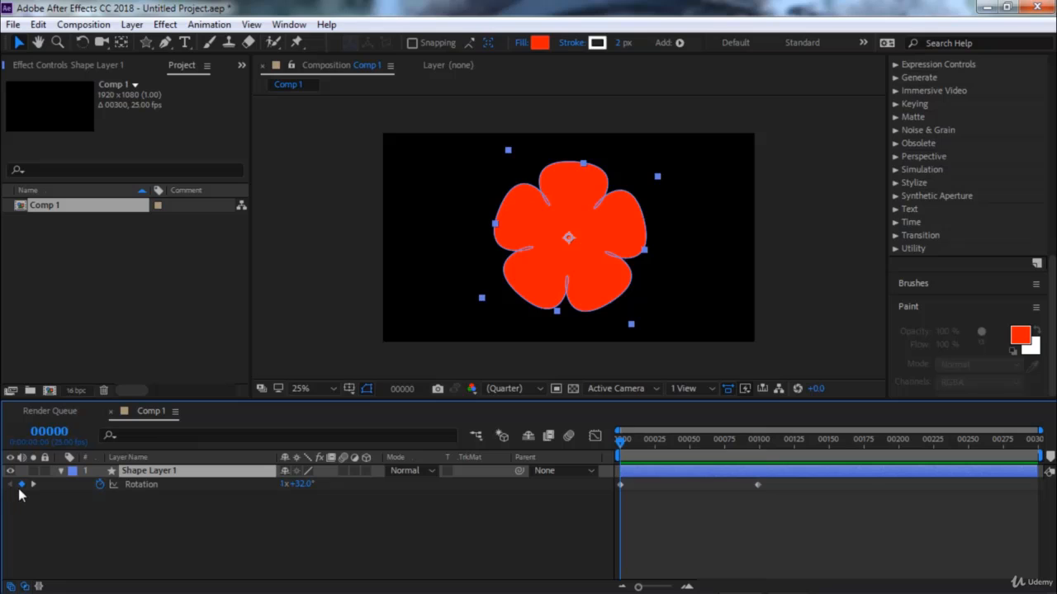
Keyframe the shape layer's position at frame 99, then move the flower to about 1920, -8 at frame 0
{"action": "left_click", "coordinate": [32, 486]}
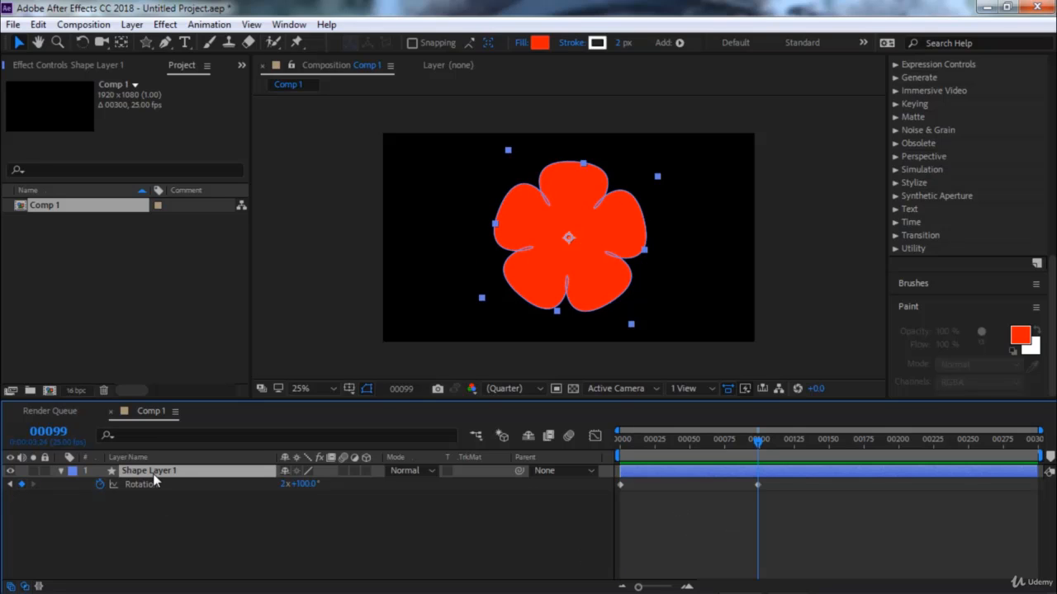
{"action": "key", "text": "p"}
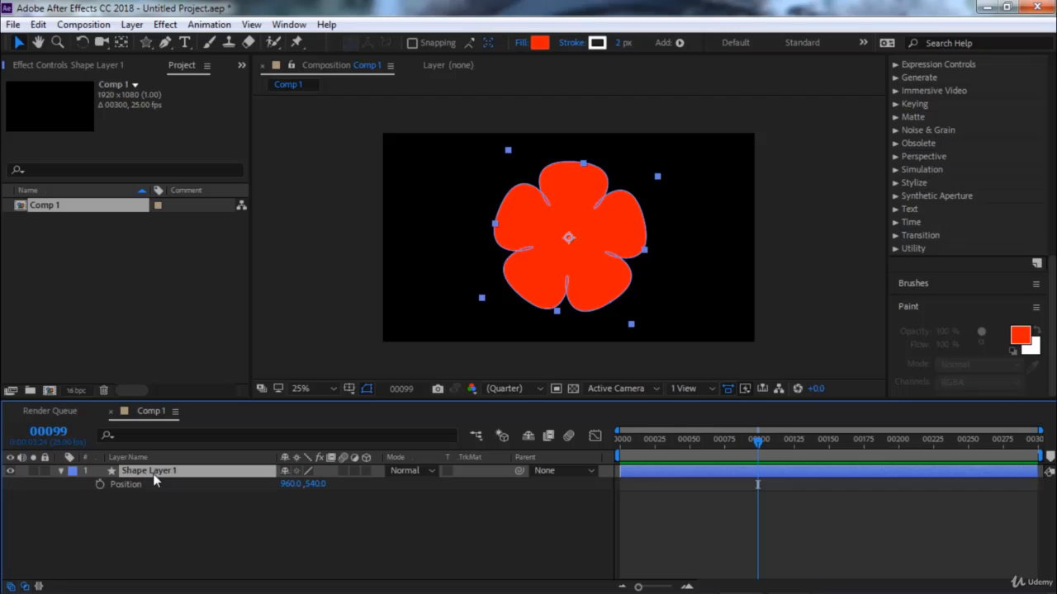
{"action": "left_click", "coordinate": [100, 484]}
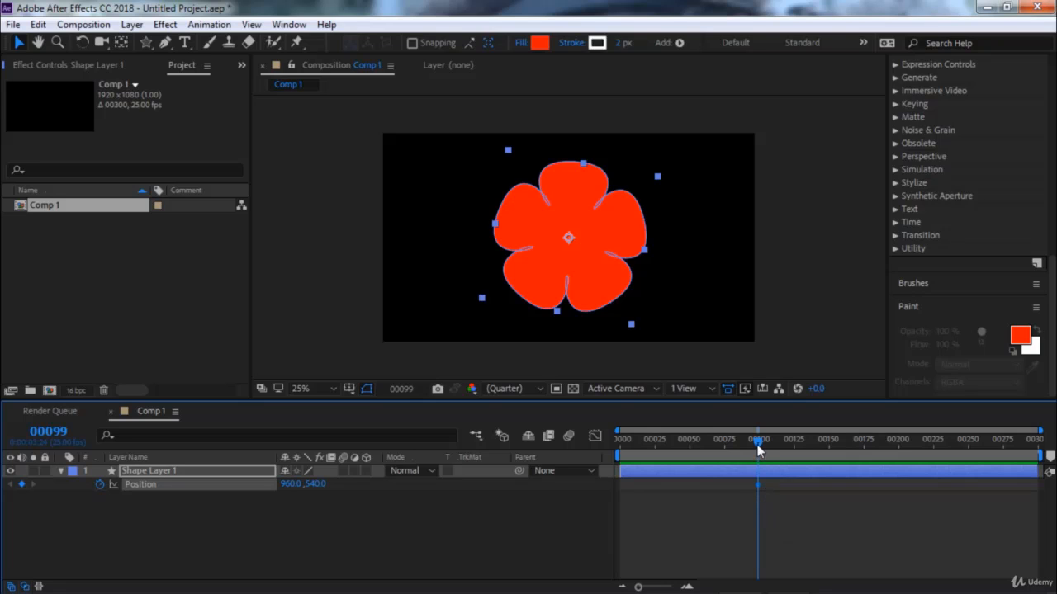
{"action": "left_click_drag", "start_coordinate": [757, 450], "coordinate": [616, 444]}
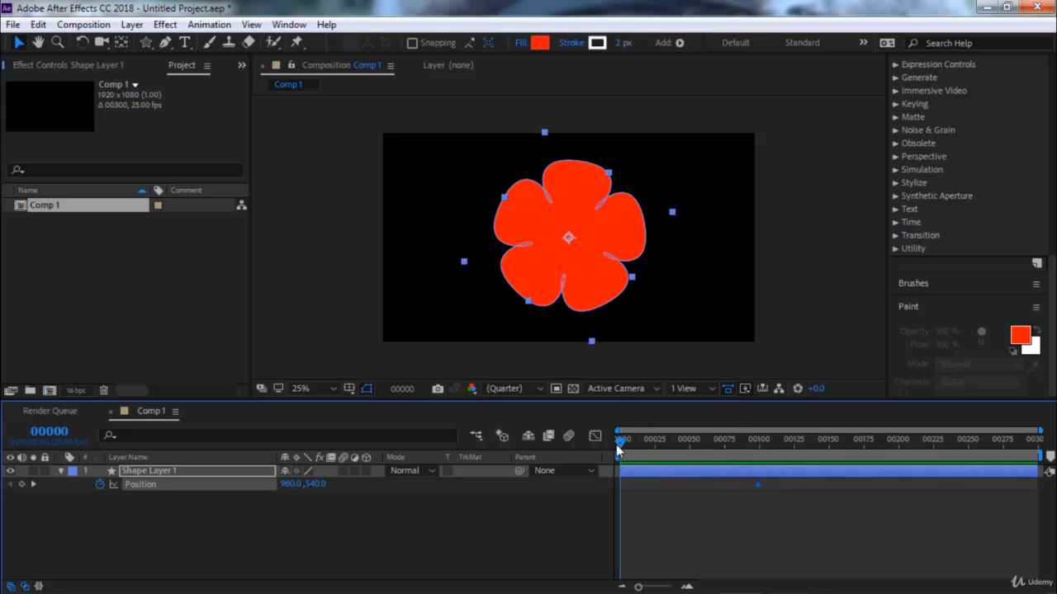
{"action": "left_click", "coordinate": [578, 269]}
{"action": "left_click_drag", "start_coordinate": [582, 268], "coordinate": [747, 170]}
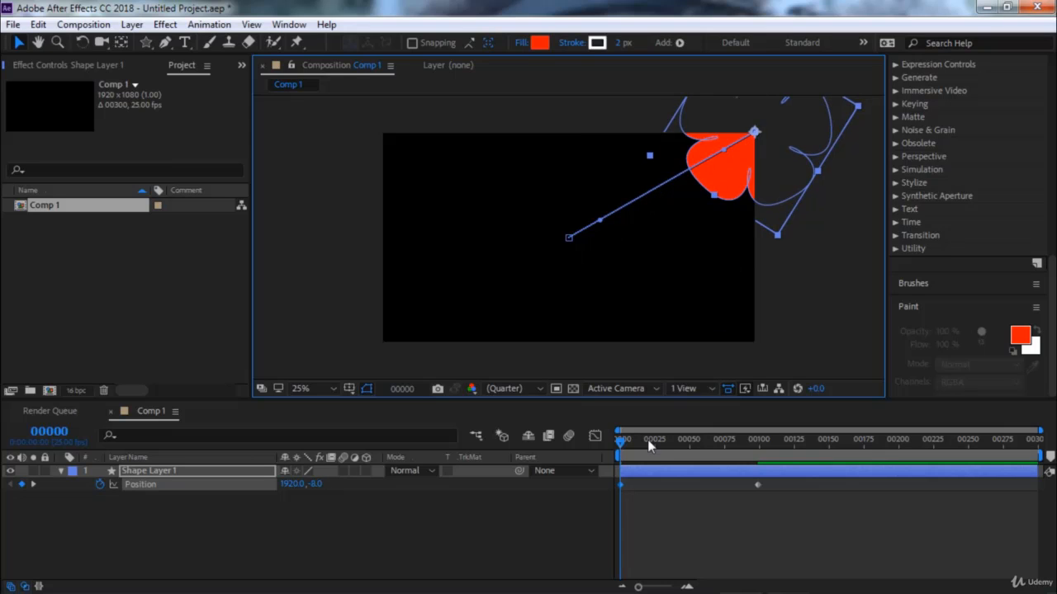
Preview the combined movement and rotation from frame 0, then scrub back to frame 80
{"action": "mouse_move", "coordinate": [621, 442]}
{"action": "left_mouse_down"}
{"action": "mouse_move", "coordinate": [735, 444]}
{"action": "mouse_move", "coordinate": [605, 436]}
{"action": "left_mouse_up"}
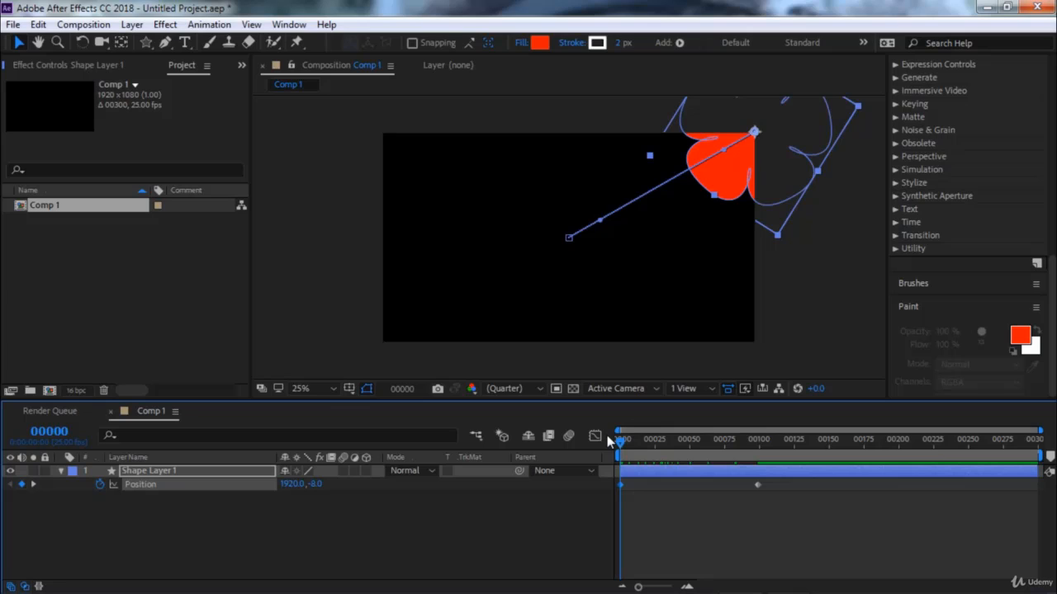
{"action": "left_click", "coordinate": [639, 442]}
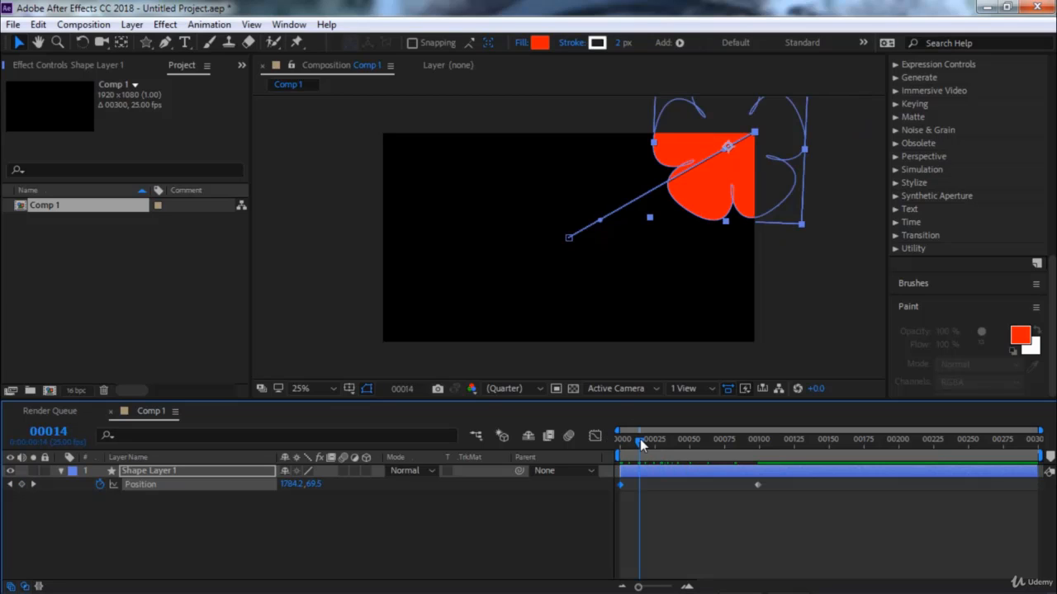
{"action": "left_click", "coordinate": [615, 440]}
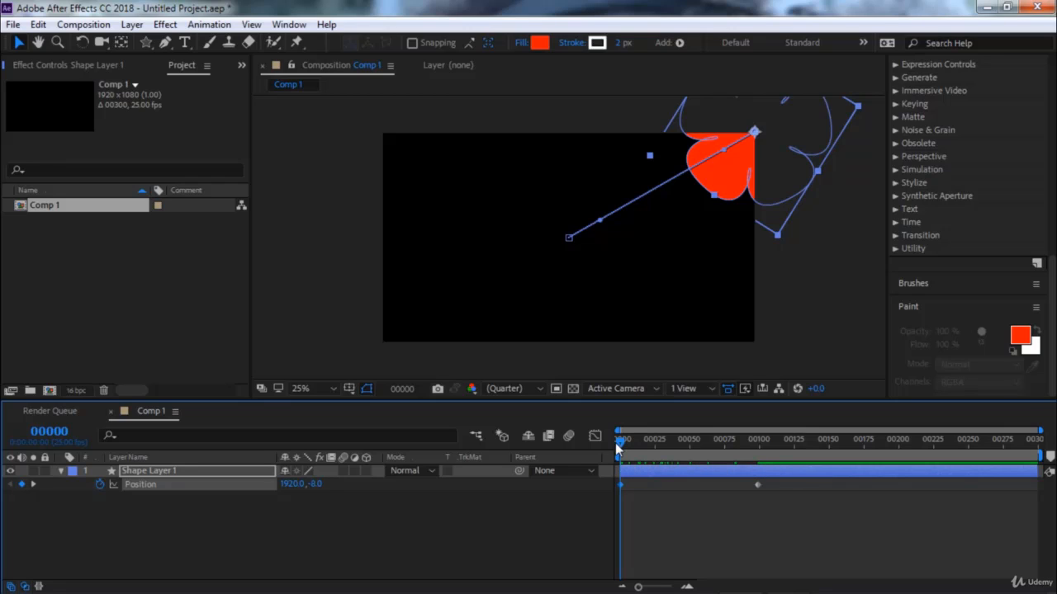
{"action": "left_click_drag", "start_coordinate": [620, 439], "coordinate": [620, 440]}
{"action": "left_click_drag", "start_coordinate": [626, 440], "coordinate": [607, 451]}
{"action": "key", "text": "space"}
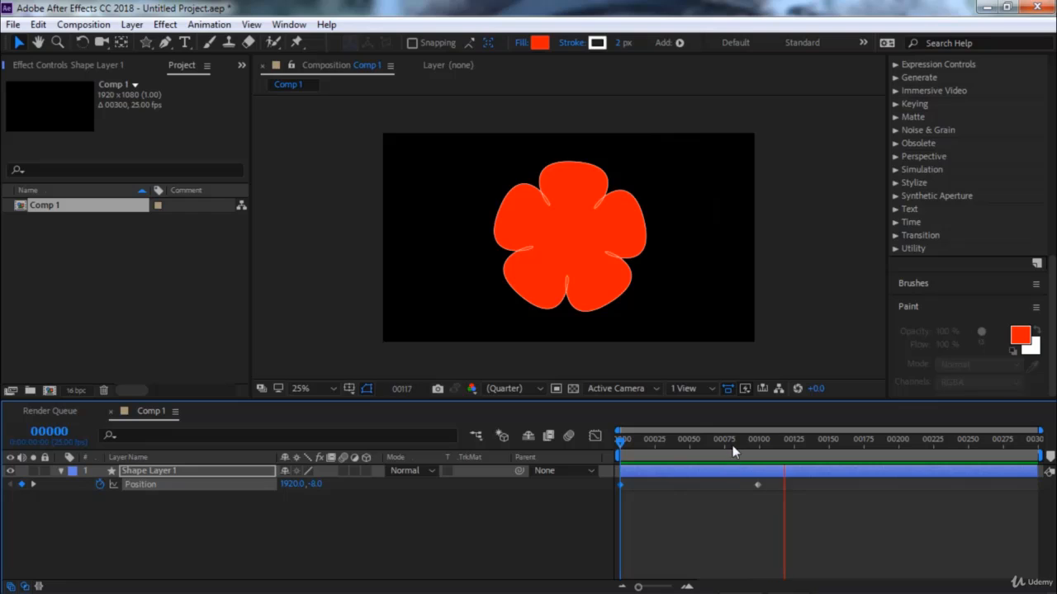
{"action": "key", "text": "space"}
{"action": "key", "text": "space"}
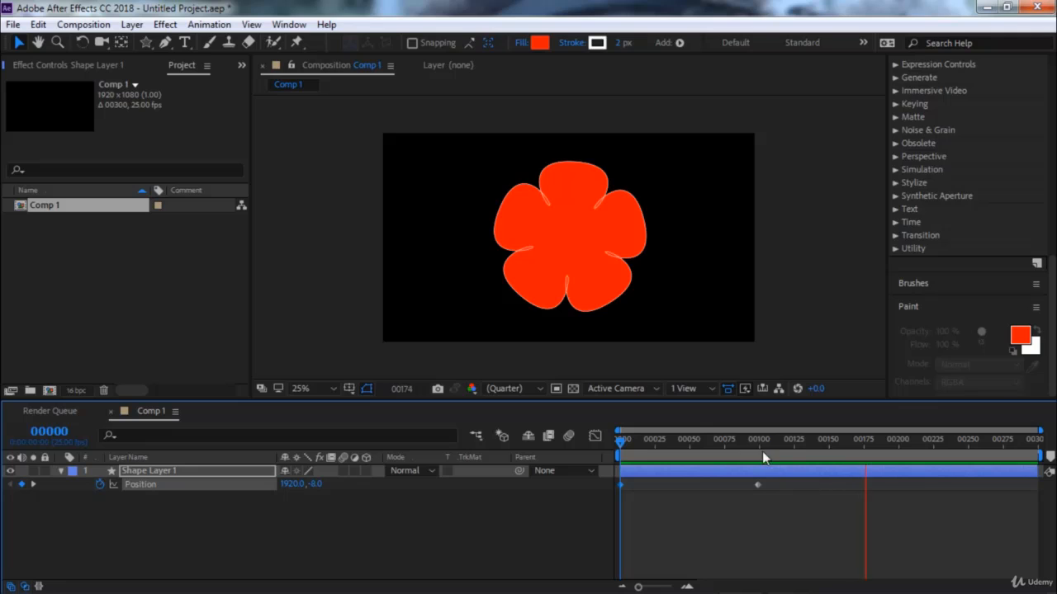
{"action": "mouse_move", "coordinate": [755, 446]}
{"action": "left_mouse_down"}
{"action": "mouse_move", "coordinate": [711, 444]}
{"action": "mouse_move", "coordinate": [734, 450]}
{"action": "left_mouse_up"}
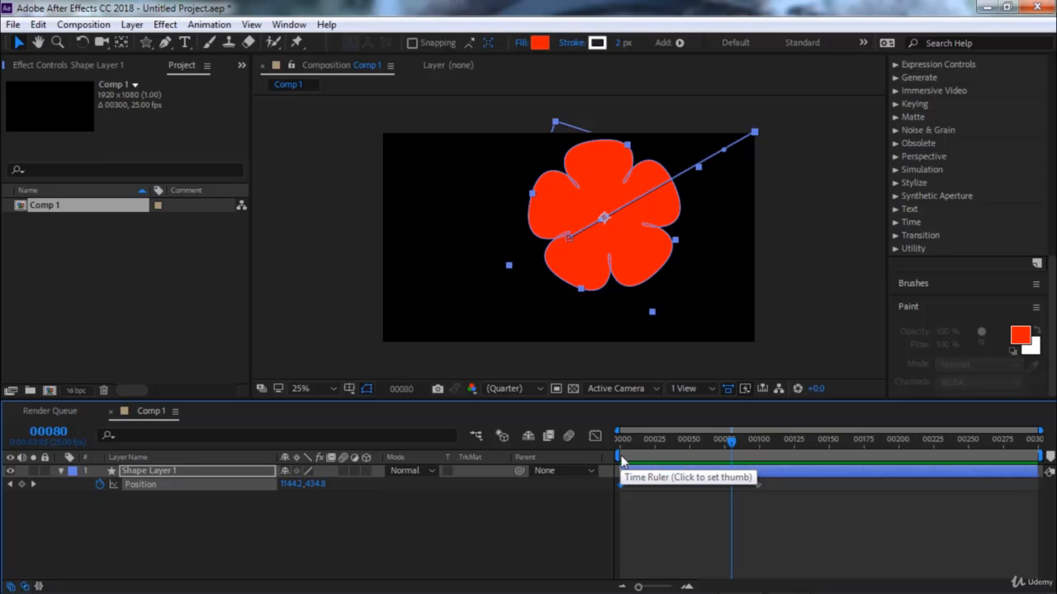
Shorten the composition's work area so that it ends at about frame 100
{"action": "left_click_drag", "start_coordinate": [622, 463], "coordinate": [651, 457]}
{"action": "left_click_drag", "start_coordinate": [788, 457], "coordinate": [743, 462]}
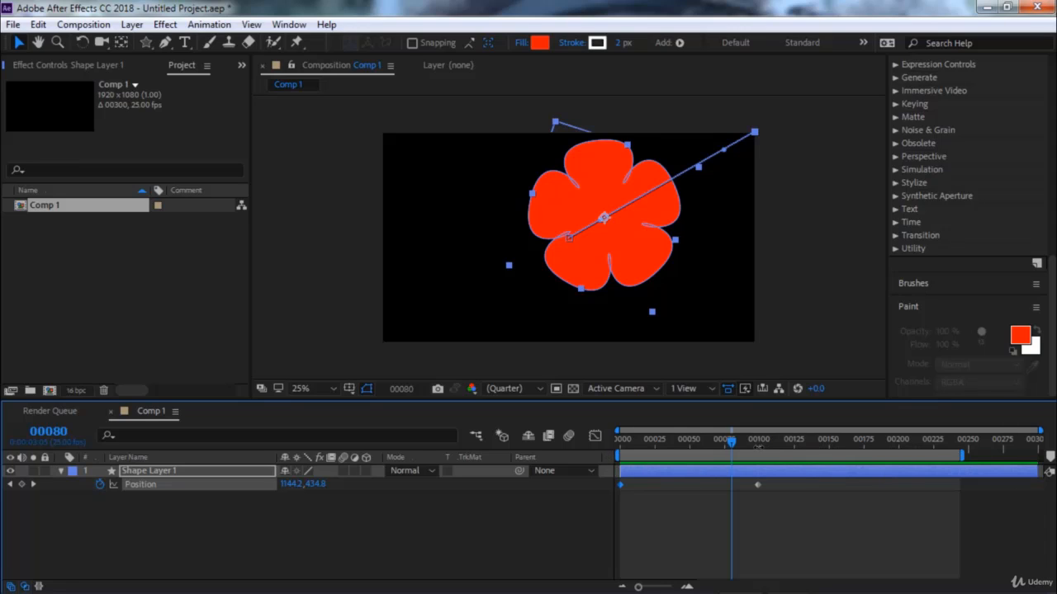
{"action": "left_click_drag", "start_coordinate": [909, 455], "coordinate": [765, 455]}
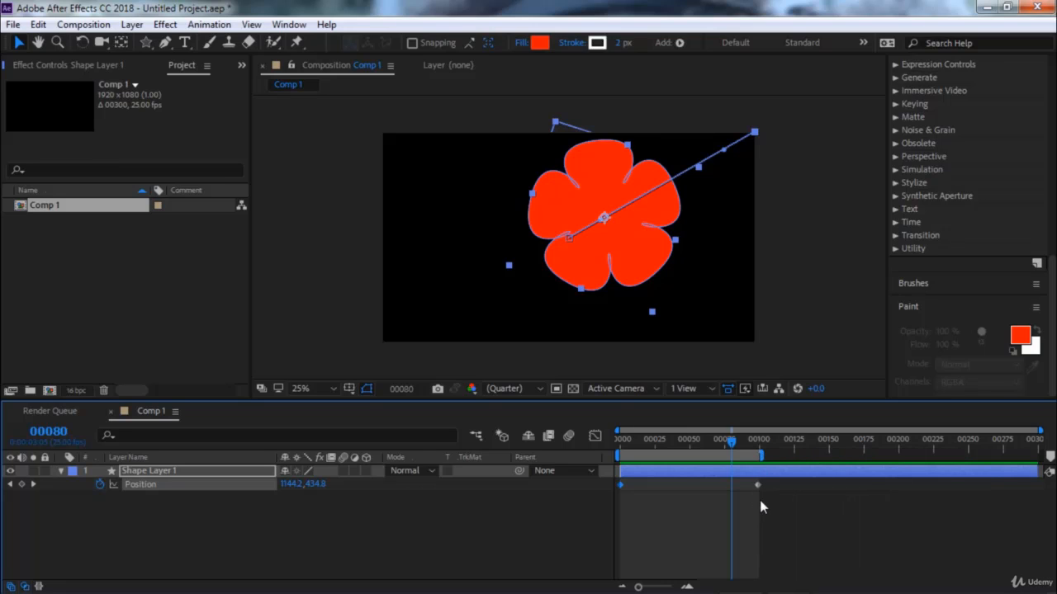
{"action": "mouse_move", "coordinate": [761, 488]}
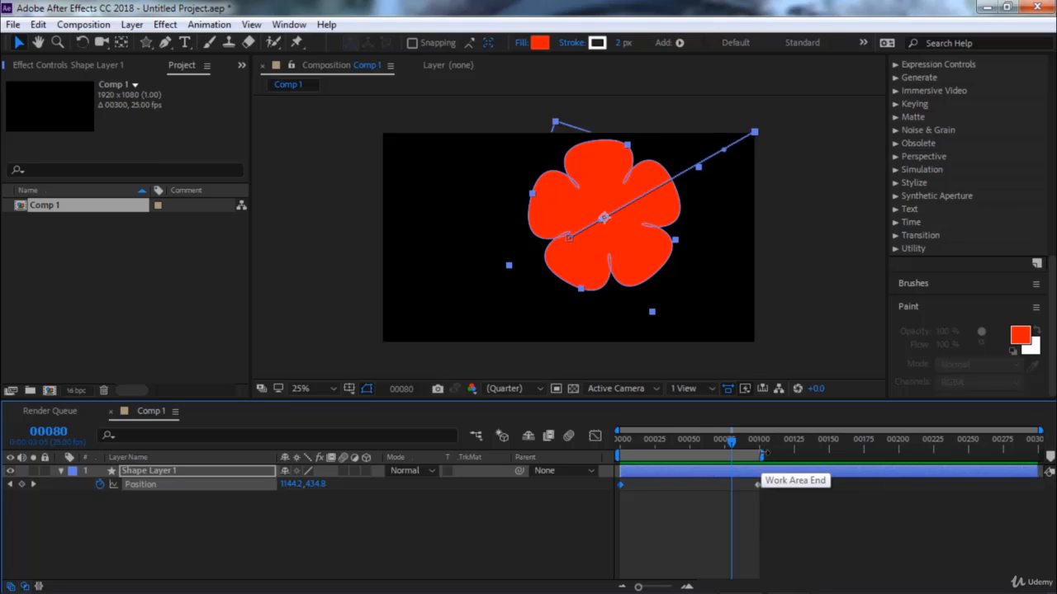
Scrub through the movement within the work area and go to the position keyframe at frame 99
{"action": "left_click", "coordinate": [758, 446]}
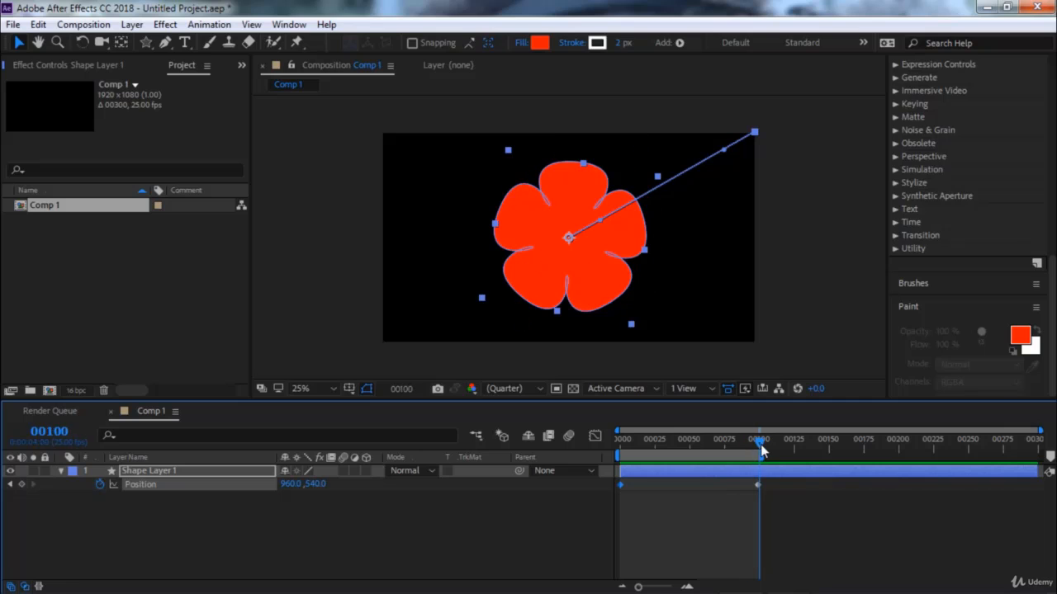
{"action": "left_click_drag", "start_coordinate": [761, 448], "coordinate": [739, 452]}
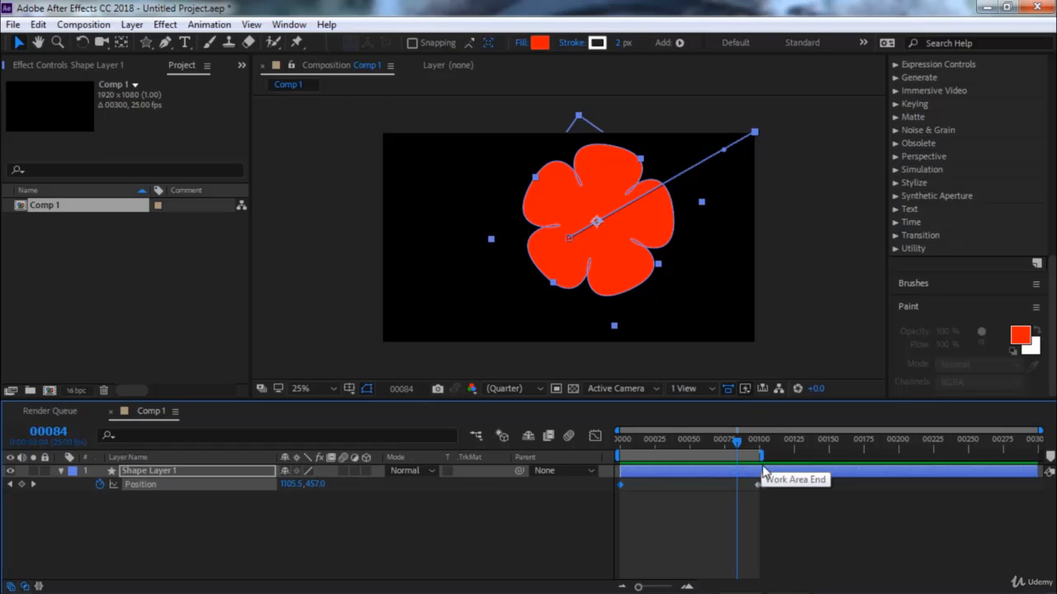
{"action": "left_click", "coordinate": [704, 445]}
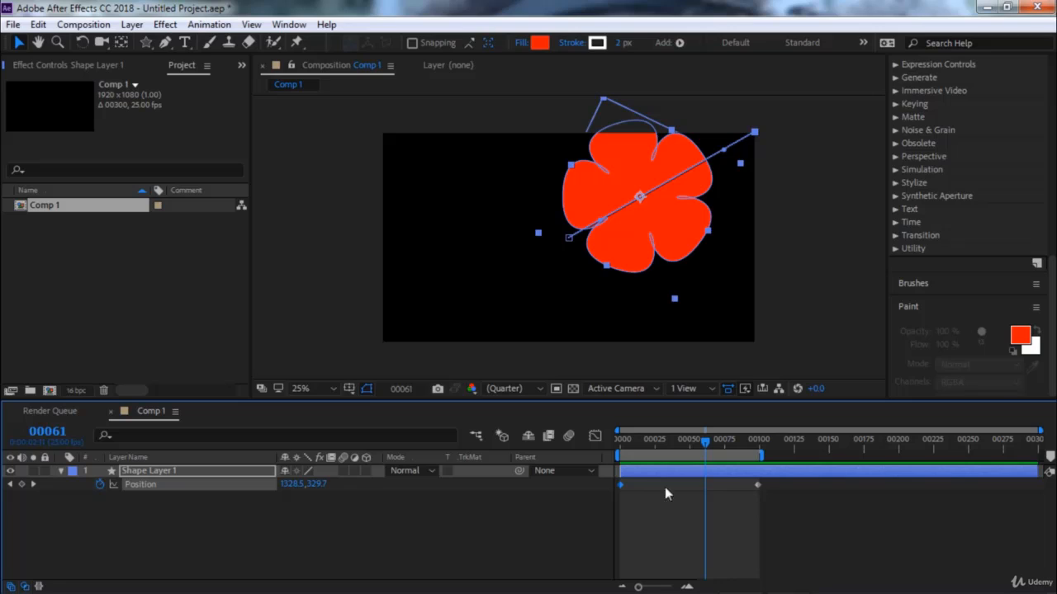
{"action": "left_click", "coordinate": [33, 486]}
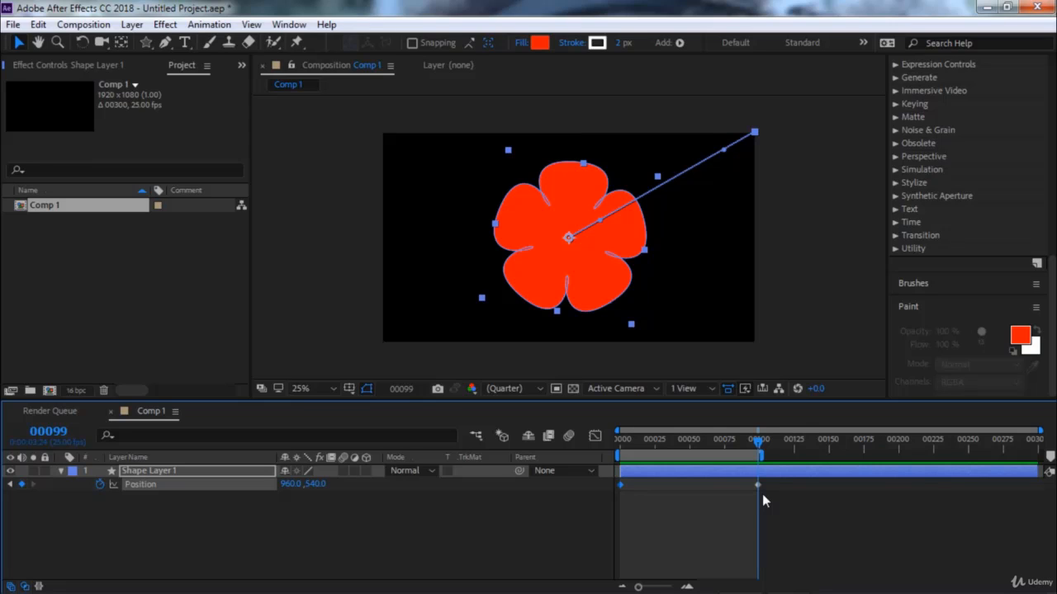
Set the work area to start at frame 145 and end at frame 198
{"action": "left_click", "coordinate": [841, 446]}
{"action": "left_click_drag", "start_coordinate": [839, 445], "coordinate": [822, 447]}
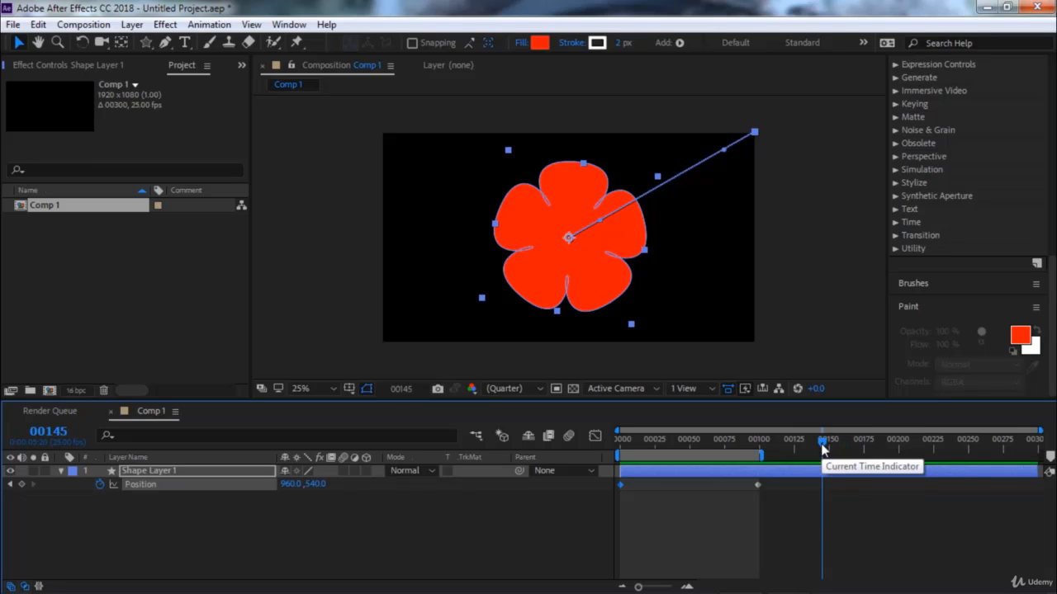
{"action": "key", "text": "b"}
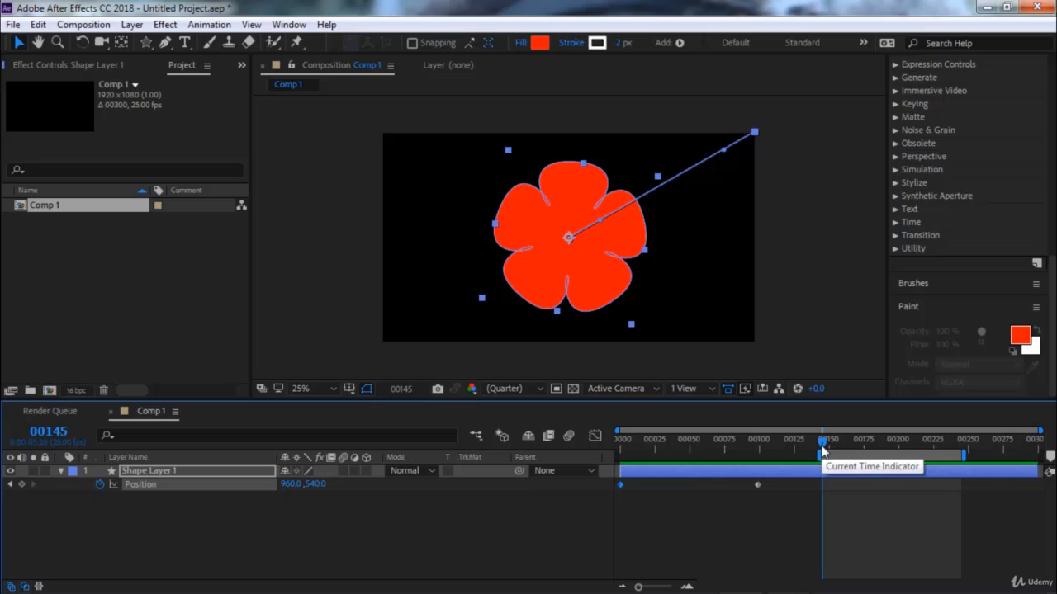
{"action": "left_click_drag", "start_coordinate": [822, 447], "coordinate": [898, 446]}
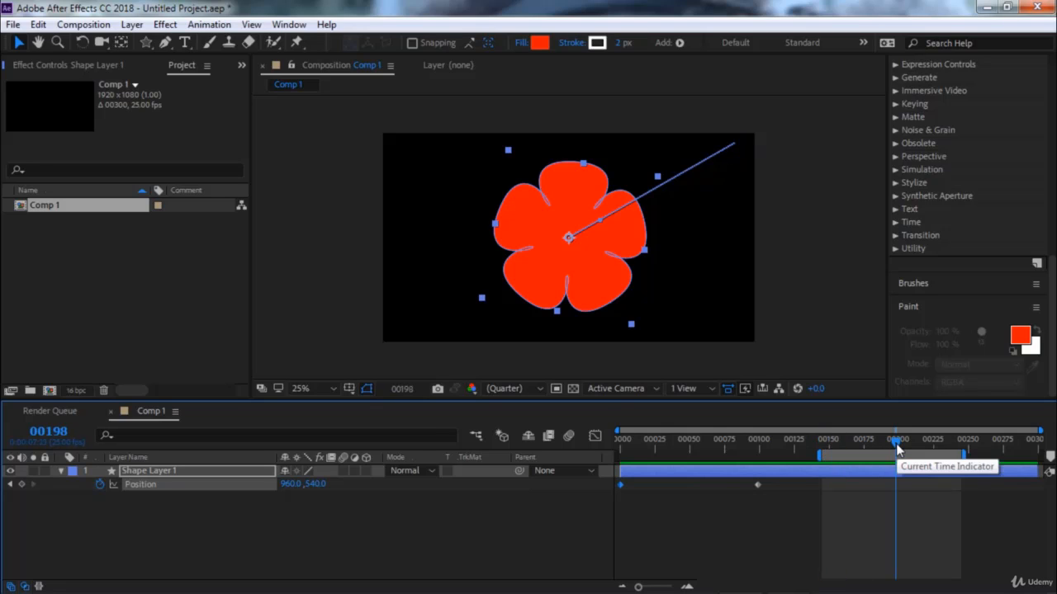
{"action": "key", "text": "n"}
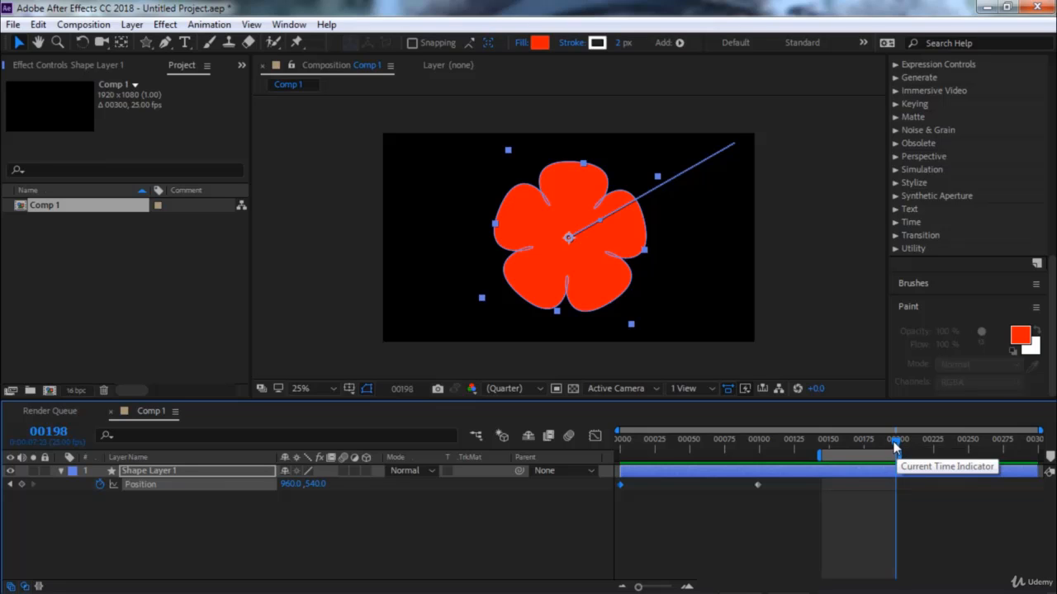
Set the work area to start at frame 0 and end at the position keyframe at frame 99
{"action": "left_click_drag", "start_coordinate": [898, 446], "coordinate": [835, 445]}
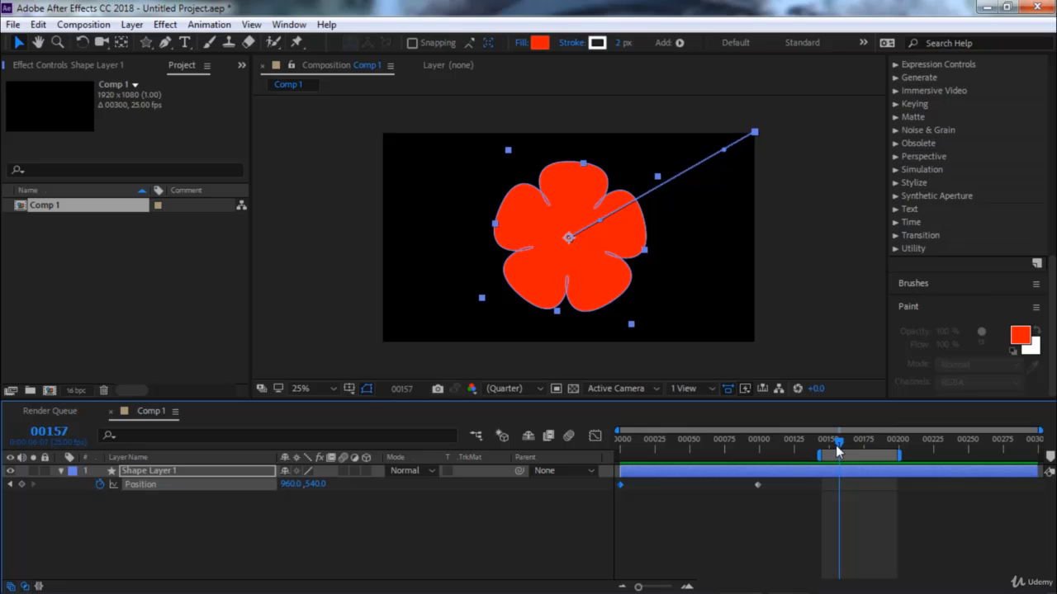
{"action": "left_click_drag", "start_coordinate": [832, 441], "coordinate": [682, 439]}
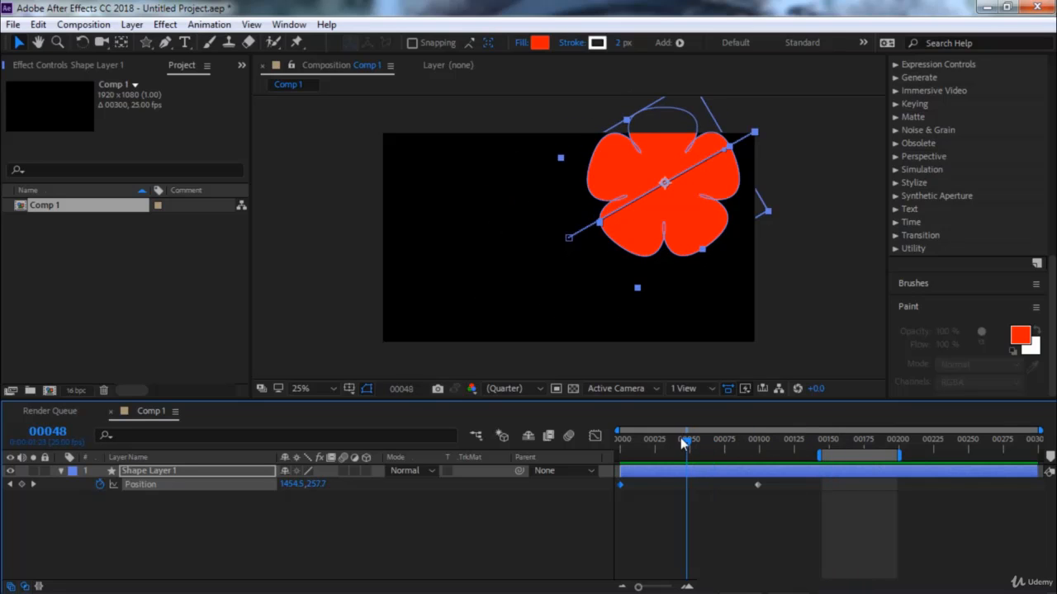
{"action": "left_click", "coordinate": [623, 447]}
{"action": "key", "text": "b"}
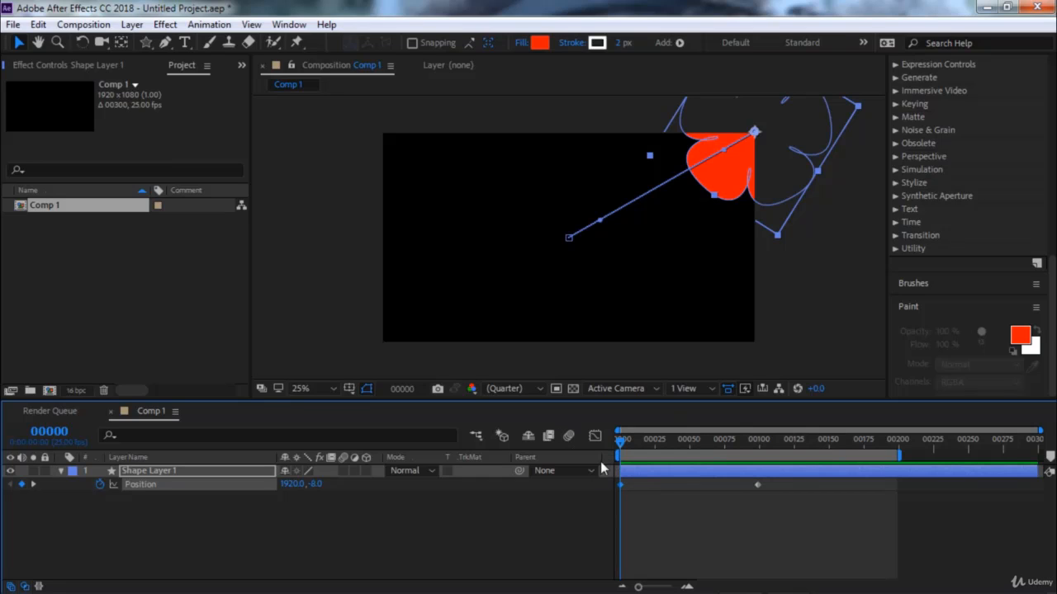
{"action": "left_click", "coordinate": [32, 485]}
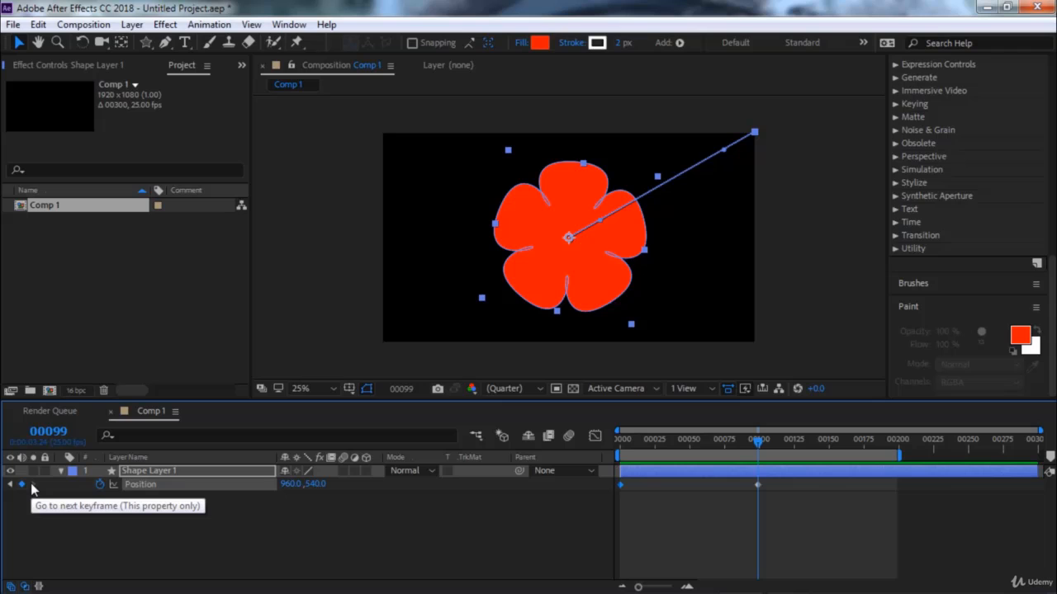
{"action": "key", "text": "n"}
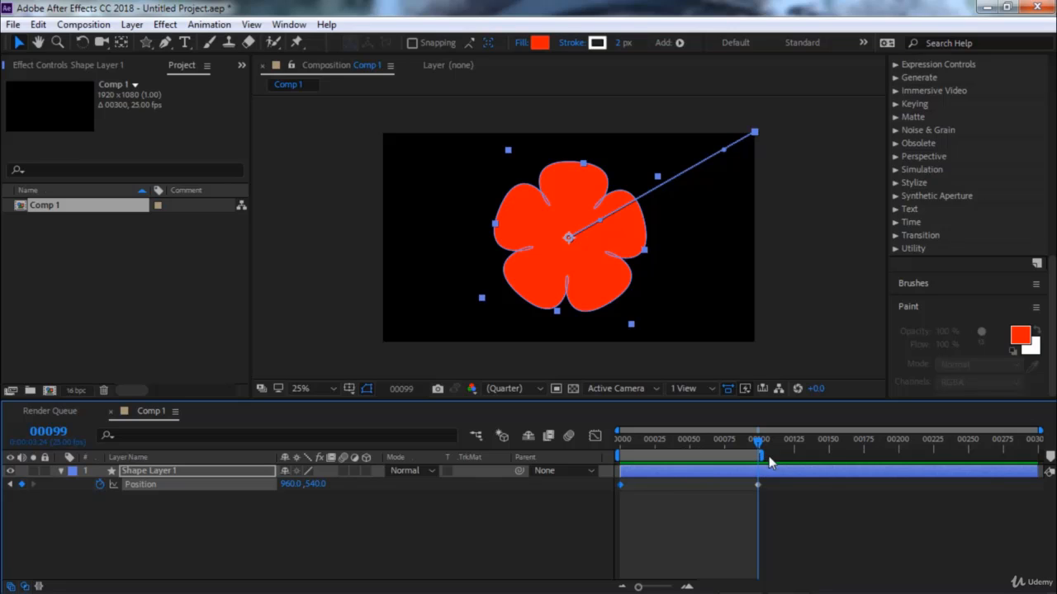
Preview the animation within the work area and return to frame 0
{"action": "key", "text": "space"}
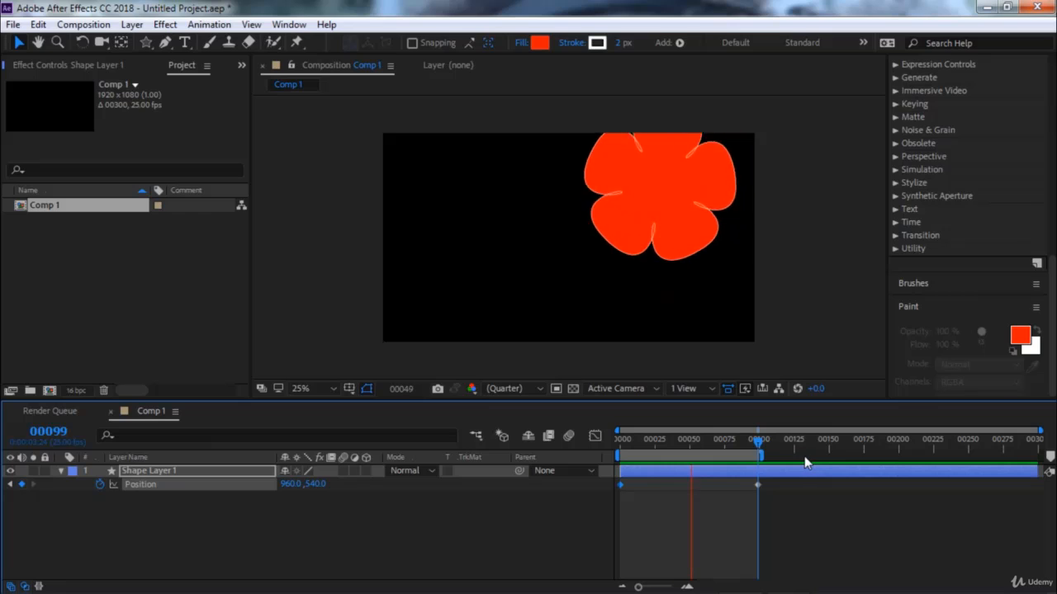
{"action": "left_click", "coordinate": [702, 443]}
{"action": "left_click_drag", "start_coordinate": [703, 443], "coordinate": [563, 448]}
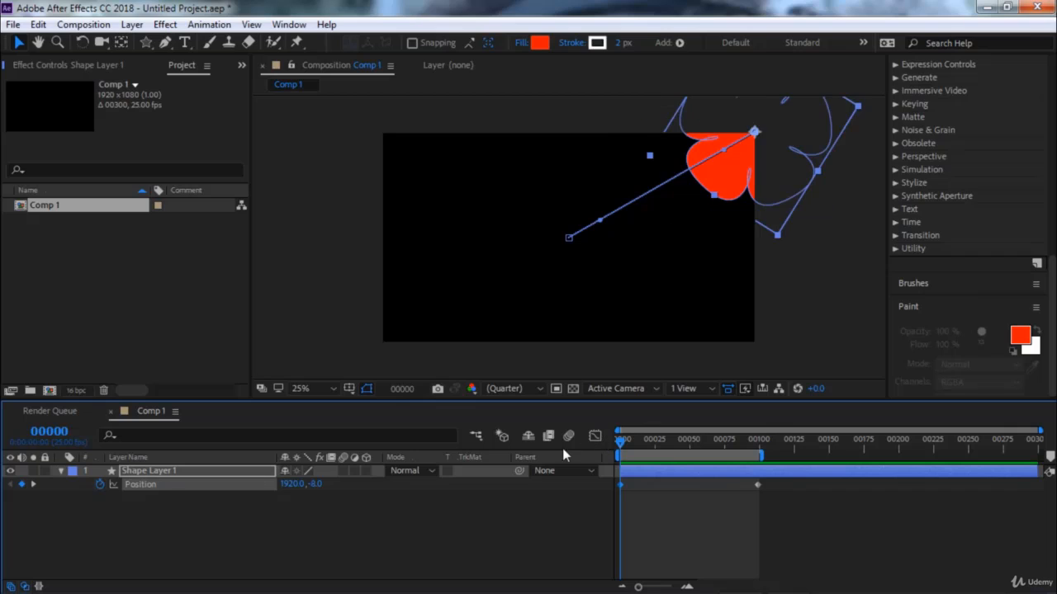
Check the shape layer's rotation and position keyframes, ending at the position keyframe at frame 99
{"action": "left_click", "coordinate": [176, 473]}
{"action": "key", "text": "r"}
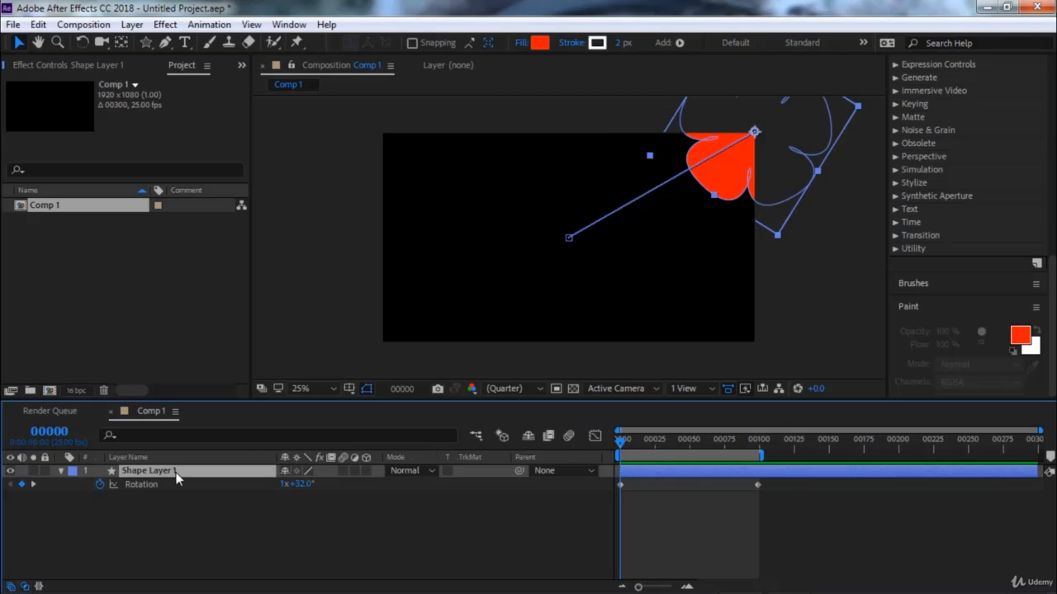
{"action": "key", "text": "p"}
{"action": "left_click", "coordinate": [33, 484]}
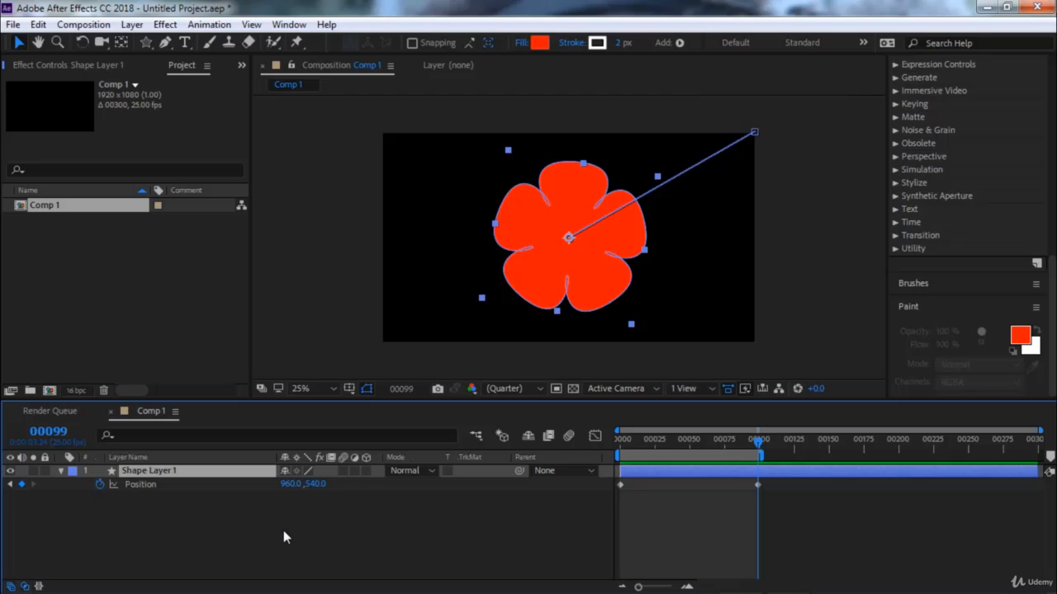
Animate the shape layer's scale with keyframes of 100% at frame 99 and 8% at frame 0
{"action": "key", "text": "s"}
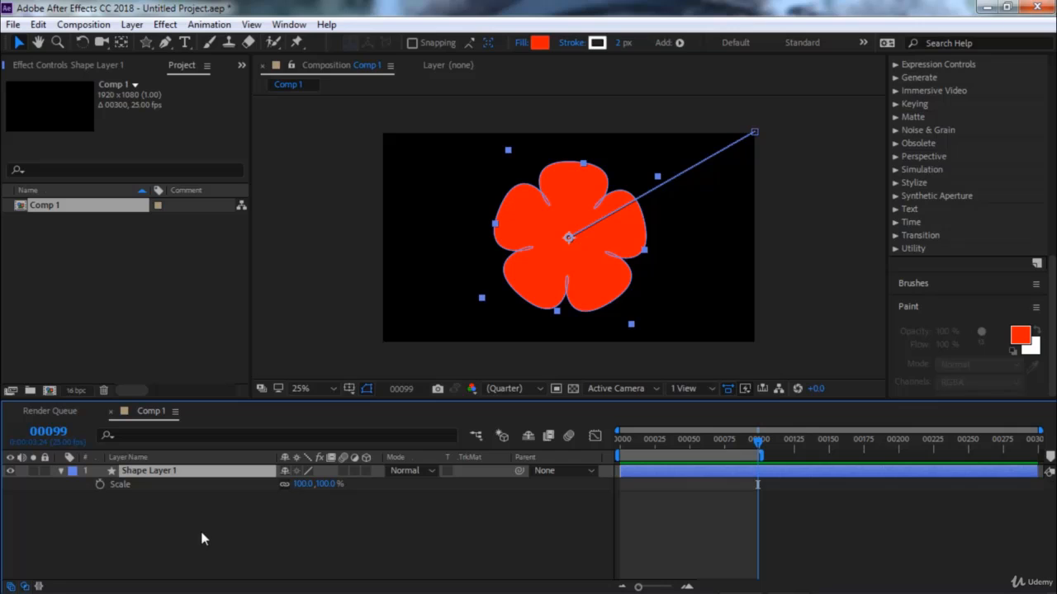
{"action": "left_click", "coordinate": [100, 484]}
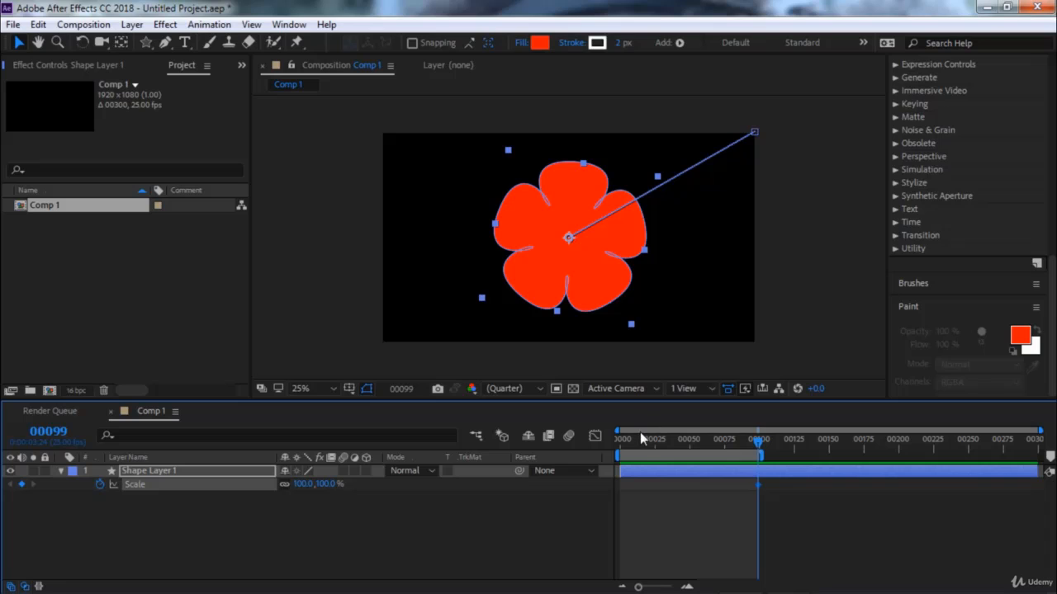
{"action": "left_click_drag", "start_coordinate": [640, 443], "coordinate": [581, 439]}
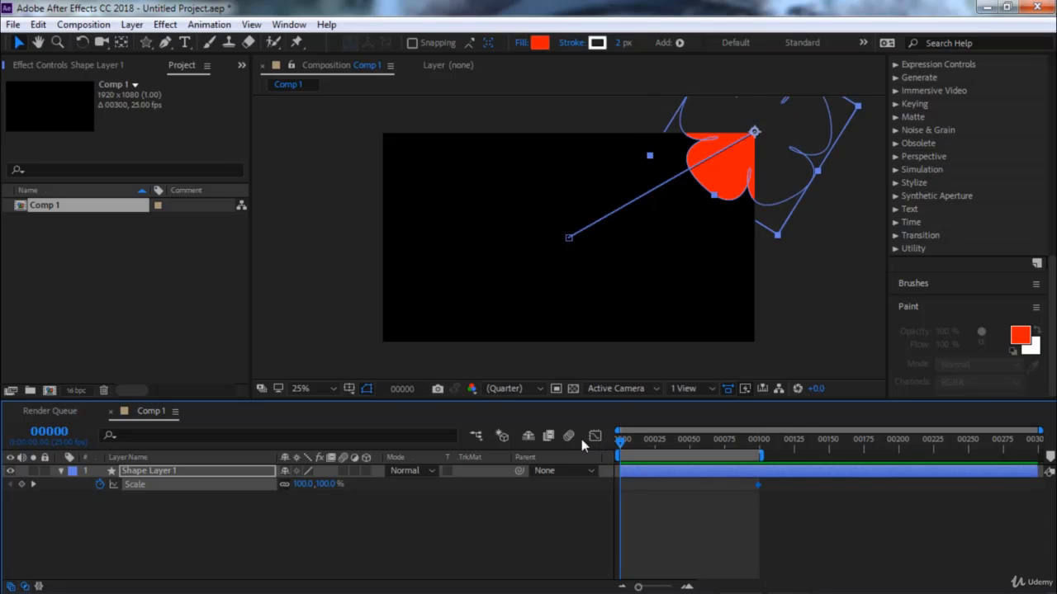
{"action": "left_click_drag", "start_coordinate": [330, 486], "coordinate": [263, 487]}
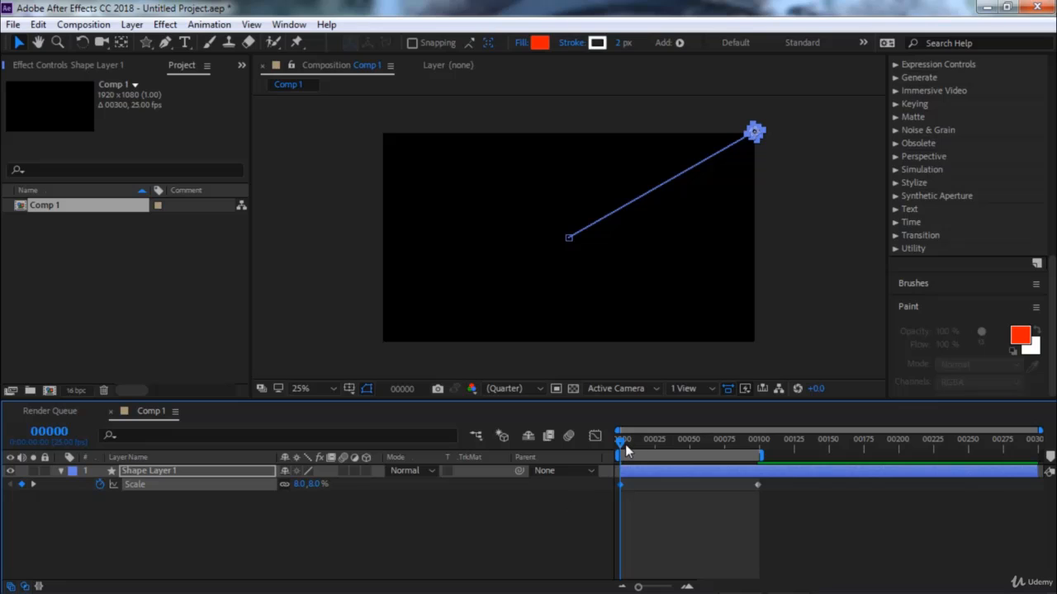
Preview the scale animation within the work area and scrub back to frame 27
{"action": "key", "text": "space"}
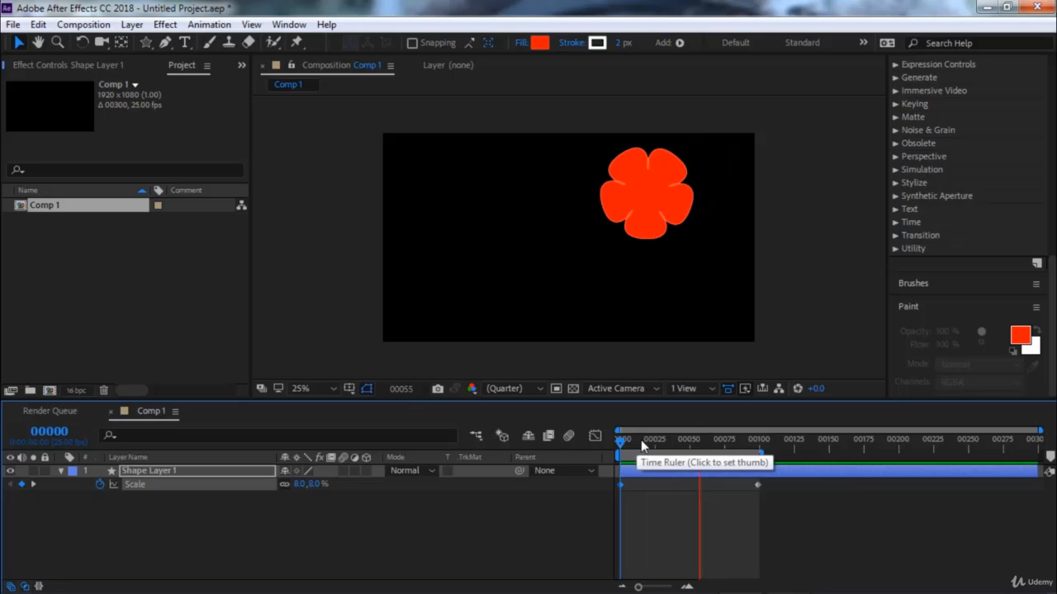
{"action": "key", "text": "space"}
{"action": "left_click_drag", "start_coordinate": [694, 443], "coordinate": [660, 452]}
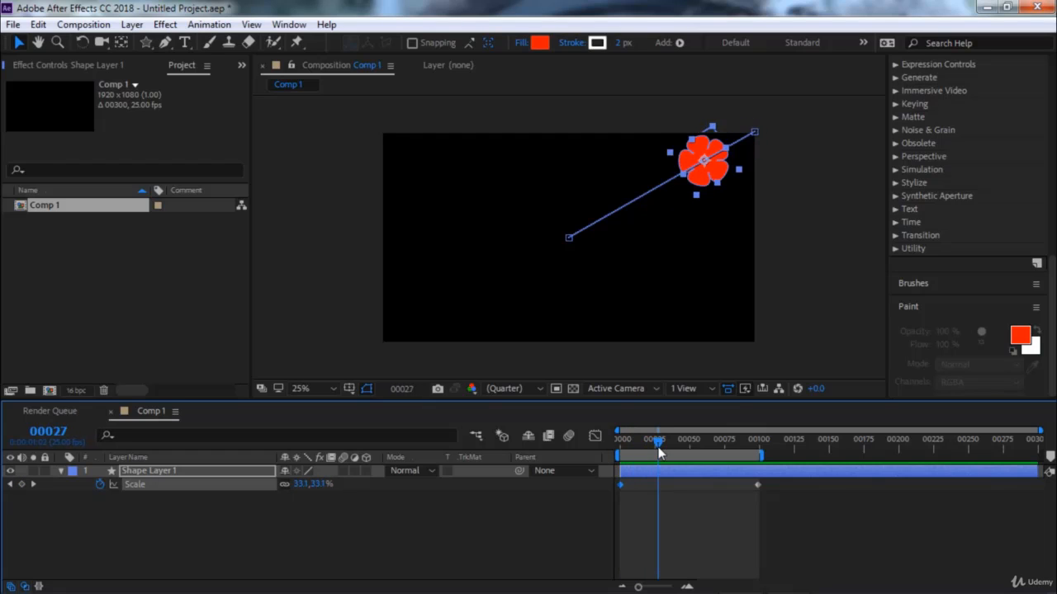
Pre-compose Shape Layer 1 into a new composition named Flower, moving all attributes into it
{"action": "left_click", "coordinate": [175, 471]}
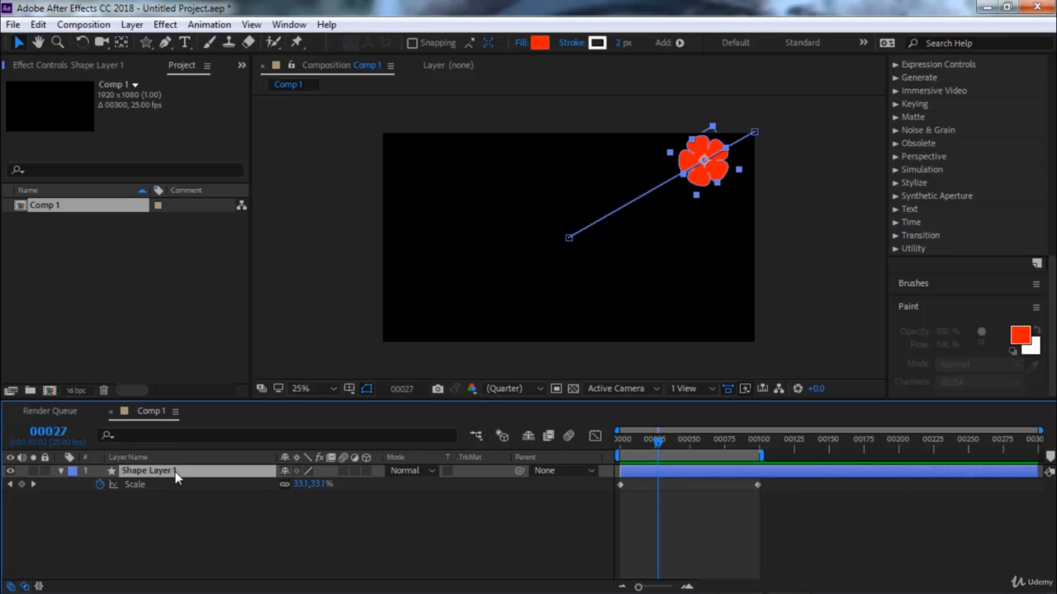
{"action": "key", "text": "ctrl+shift+c"}
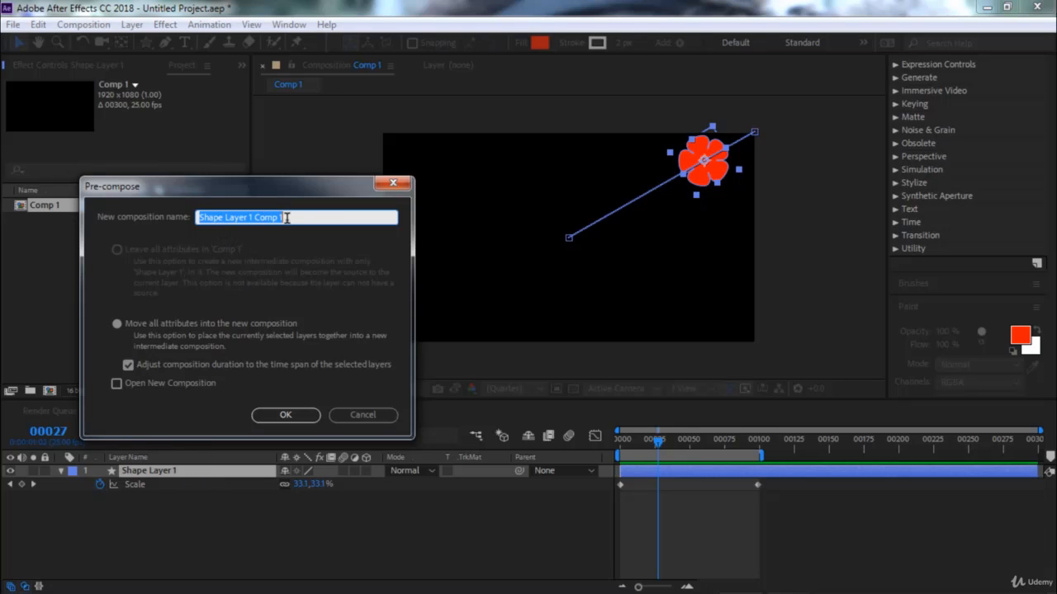
{"action": "left_click", "coordinate": [318, 217]}
{"action": "left_click_drag", "start_coordinate": [319, 216], "coordinate": [170, 221]}
{"action": "key", "text": "BackSpace"}
{"action": "type", "text": "Flower"}
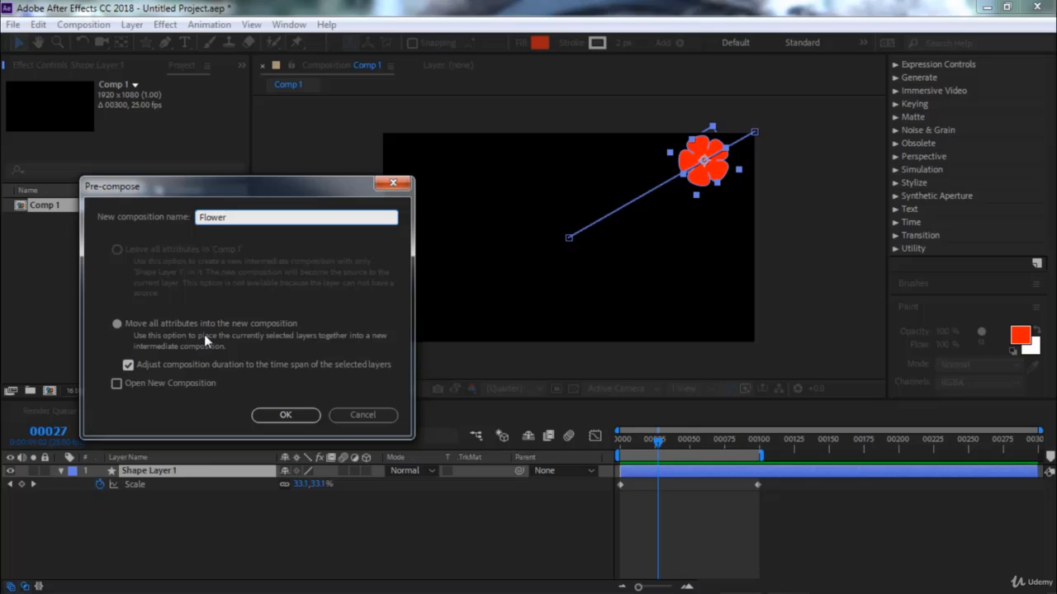
{"action": "left_click", "coordinate": [286, 415]}
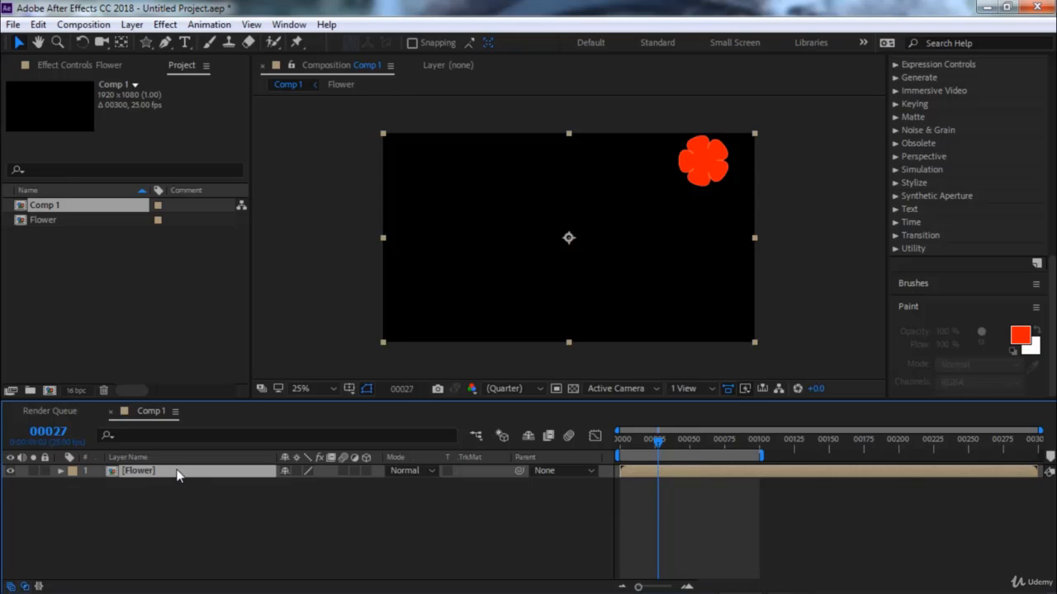
Open the Flower composition for editing, comparing its contents with the parent composition Comp 1
{"action": "double_click", "coordinate": [176, 474]}
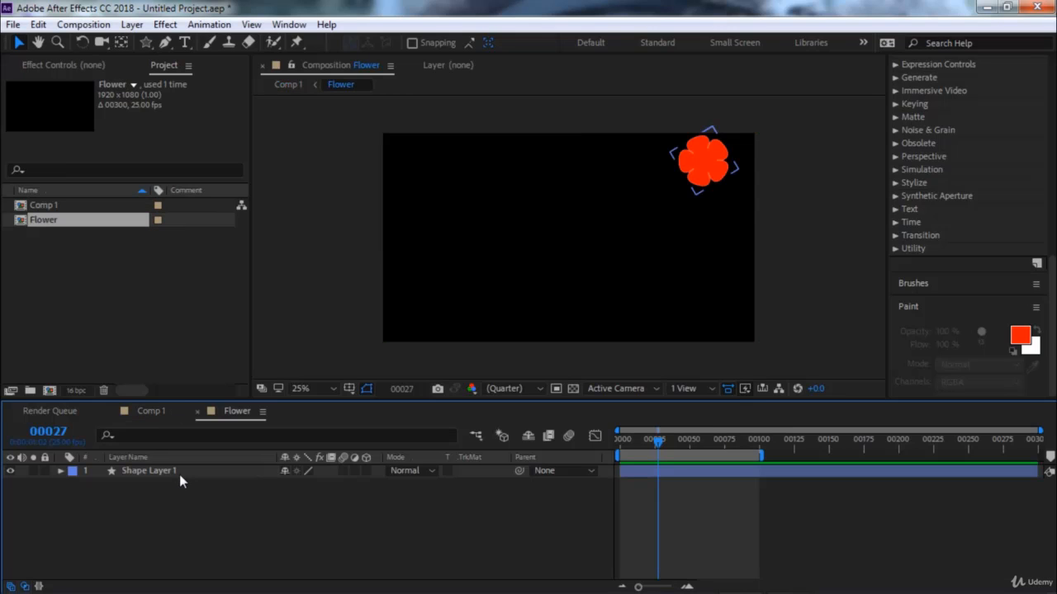
{"action": "left_click", "coordinate": [151, 412]}
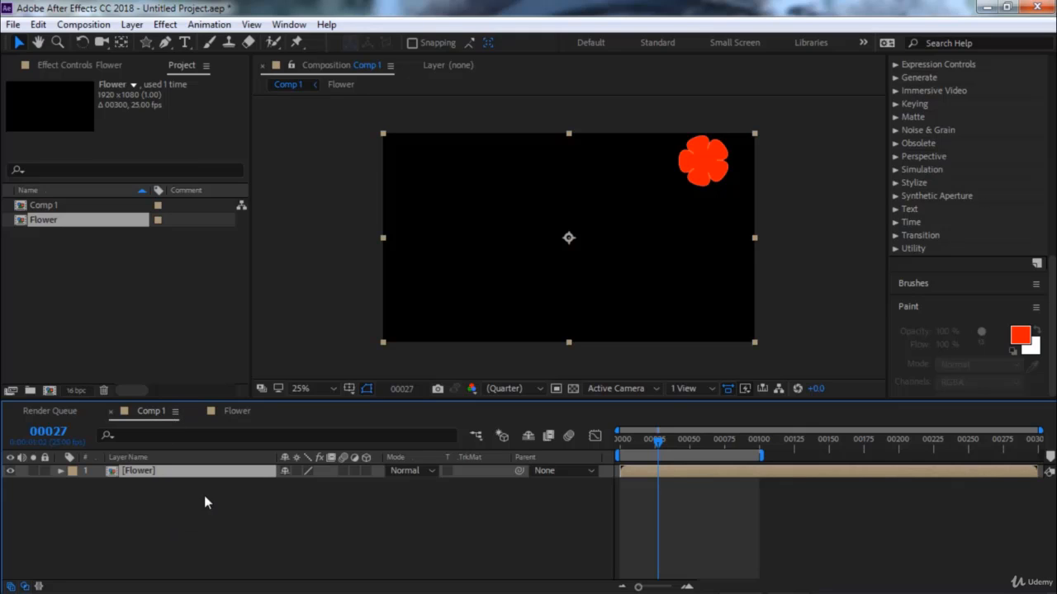
{"action": "left_click", "coordinate": [237, 412]}
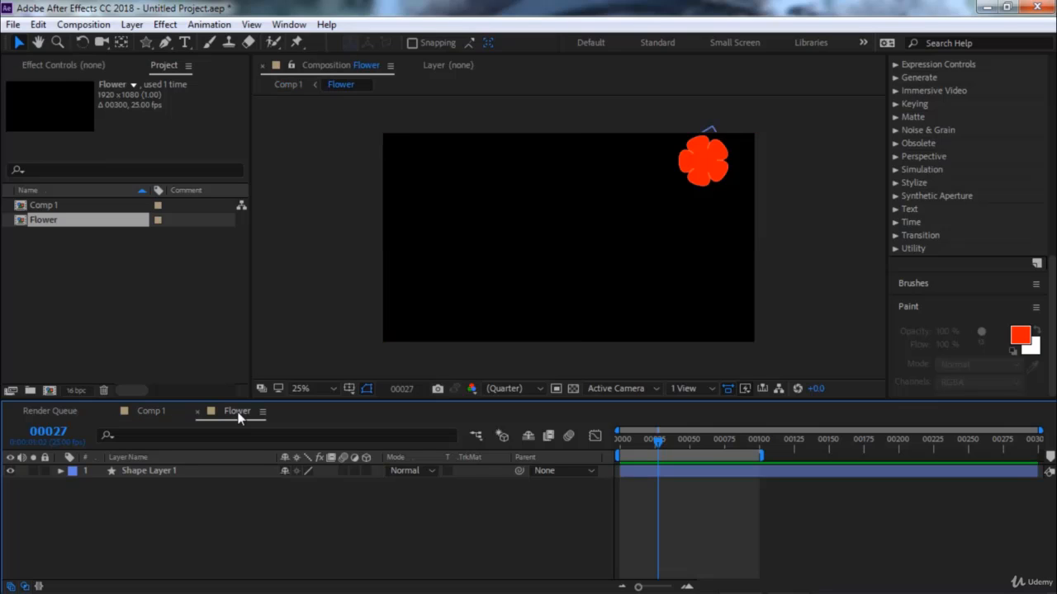
Duplicate Shape Layer 1 in the Flower composition and set the copy's scale keyframe at frame 99 to 80%
{"action": "left_click", "coordinate": [180, 468]}
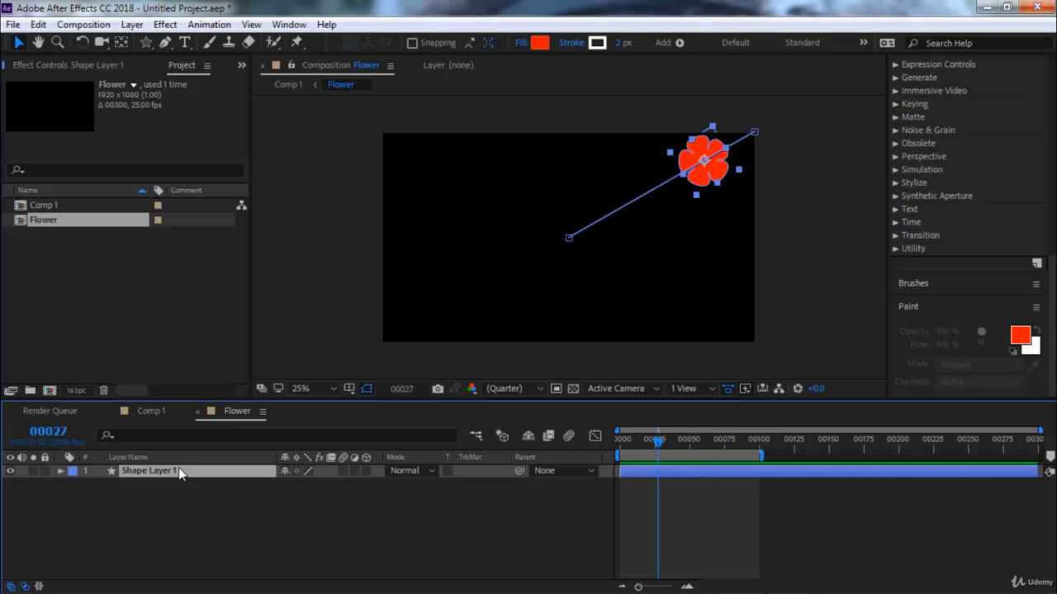
{"action": "key", "text": "ctrl+d"}
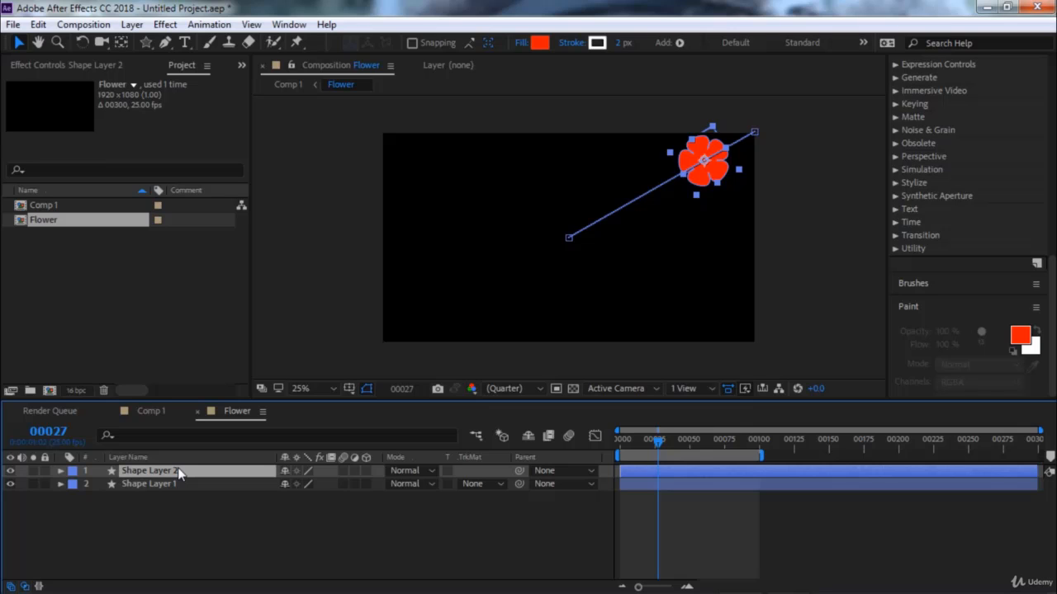
{"action": "key", "text": "s"}
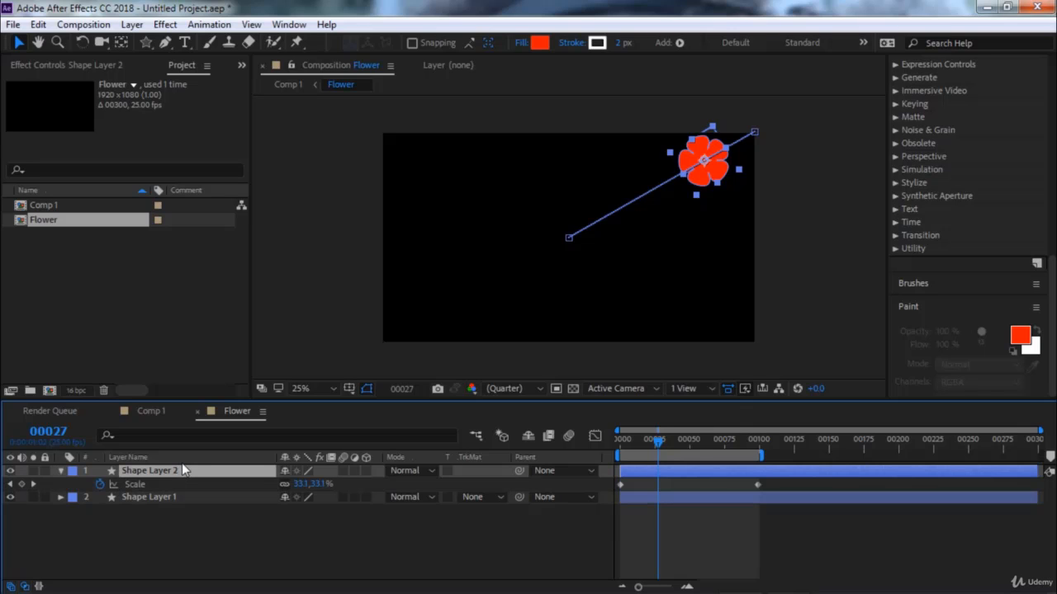
{"action": "left_click", "coordinate": [33, 484]}
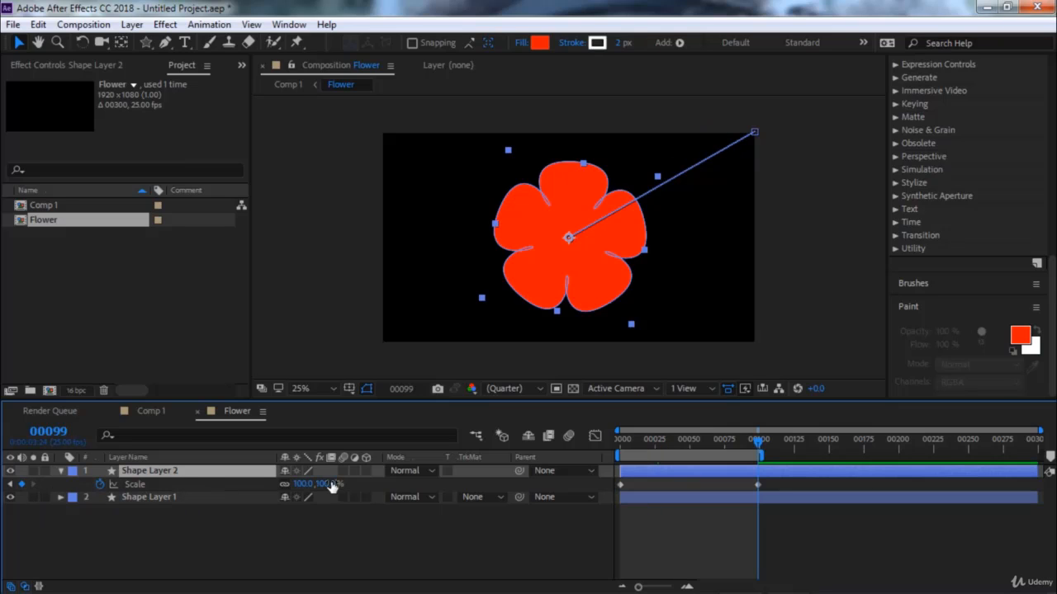
{"action": "left_click", "coordinate": [328, 484]}
{"action": "type", "text": "80"}
{"action": "key", "text": "Return"}
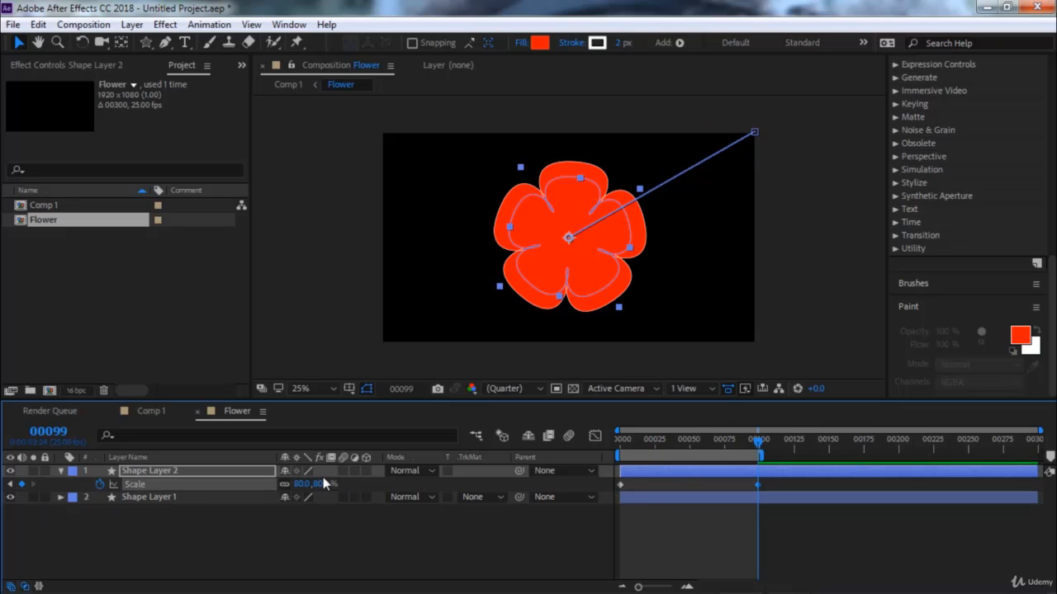
Check the duplicate's scale keyframe at frame 0 and scrub through the animation to frame 89
{"action": "left_click", "coordinate": [10, 486]}
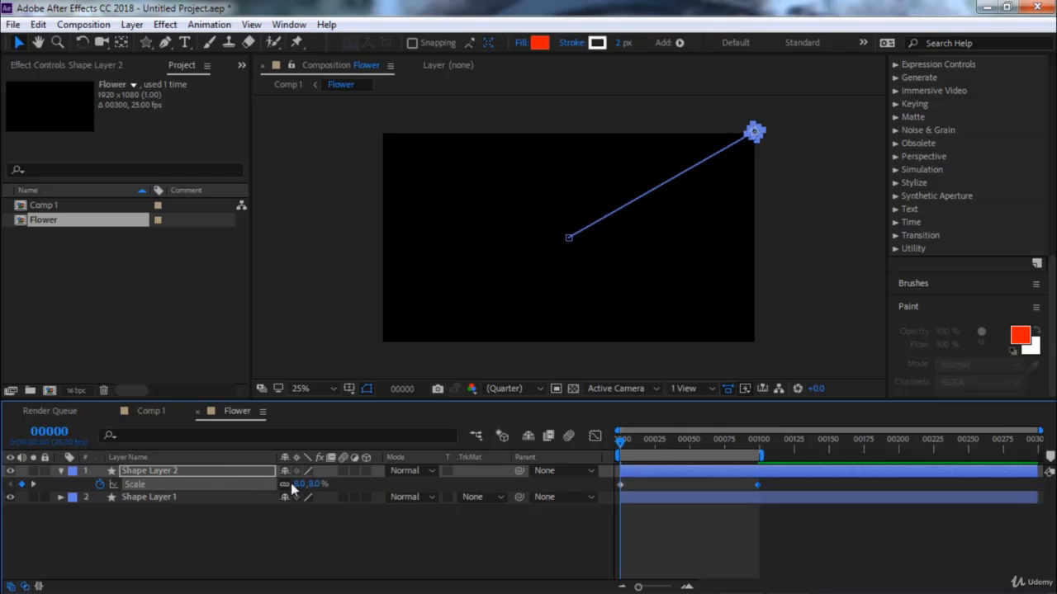
{"action": "left_click", "coordinate": [313, 485]}
{"action": "key", "text": "Return"}
{"action": "left_click", "coordinate": [698, 438]}
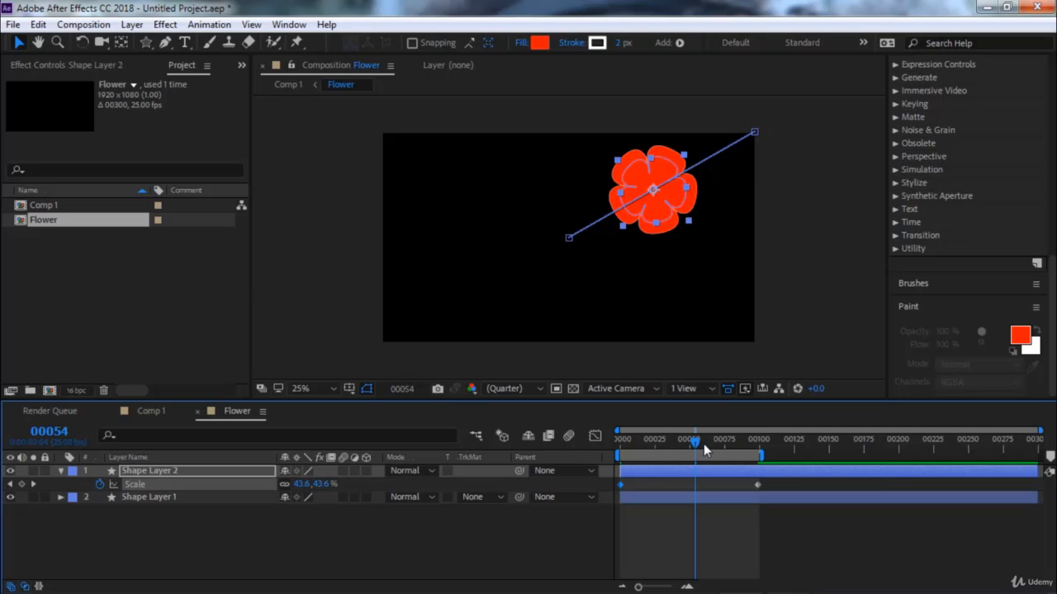
{"action": "left_click_drag", "start_coordinate": [703, 444], "coordinate": [741, 449]}
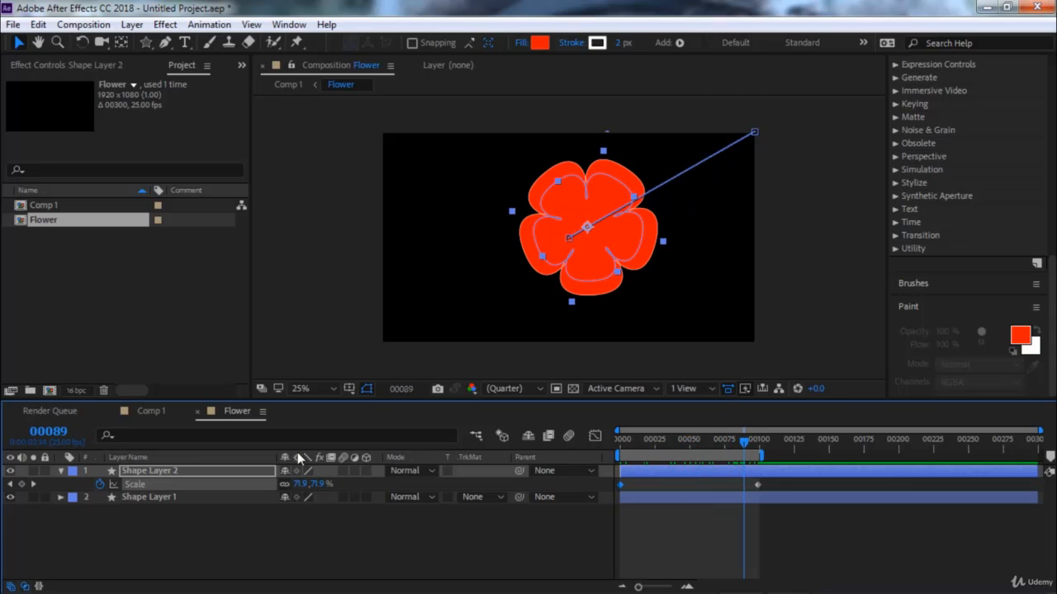
Collapse Shape Layer 2's properties and bring up the Effects & Presets library
{"action": "left_click", "coordinate": [229, 470]}
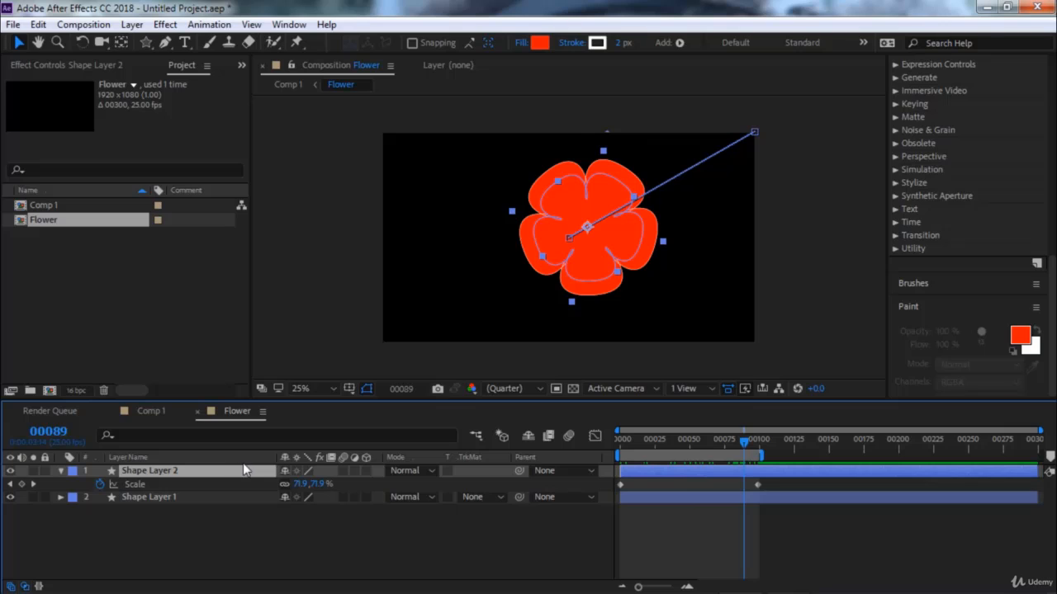
{"action": "left_click", "coordinate": [59, 473]}
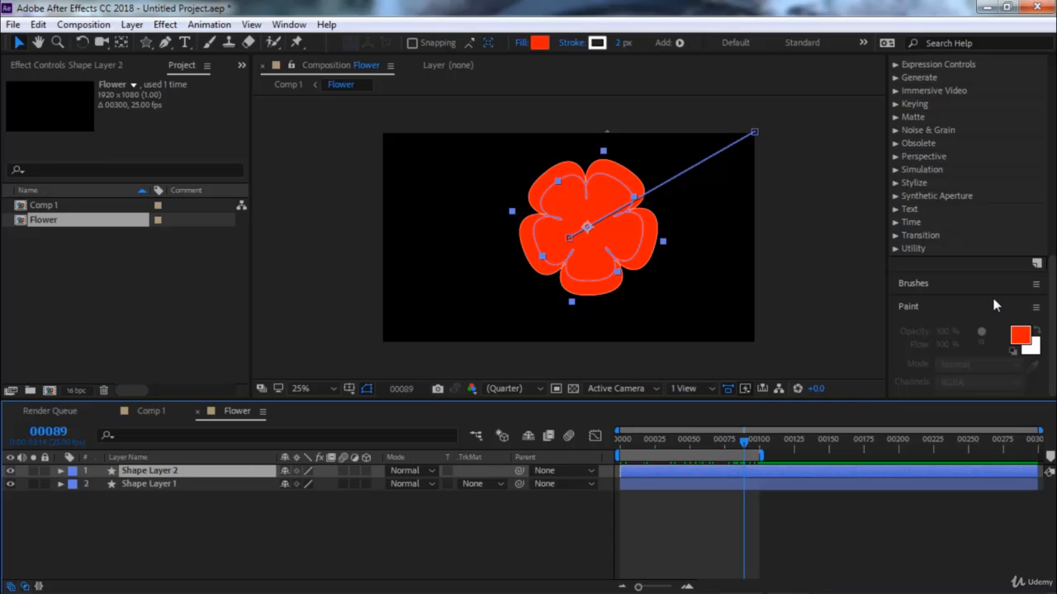
{"action": "scroll", "coordinate": [924, 155], "scroll_direction": "up", "scroll_amount": 5}
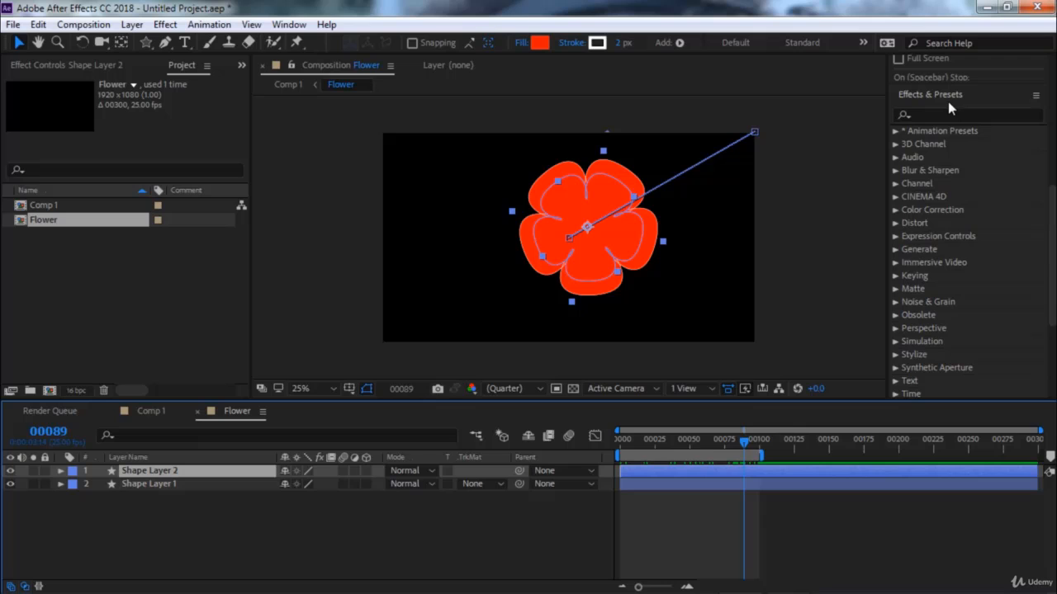
{"action": "left_click", "coordinate": [291, 26]}
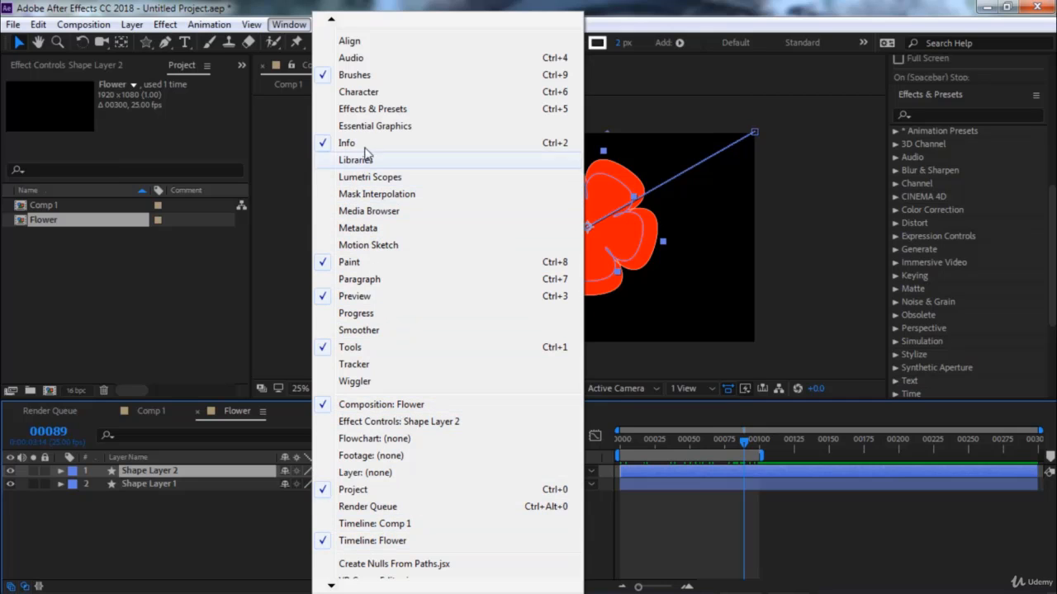
{"action": "left_click", "coordinate": [371, 110]}
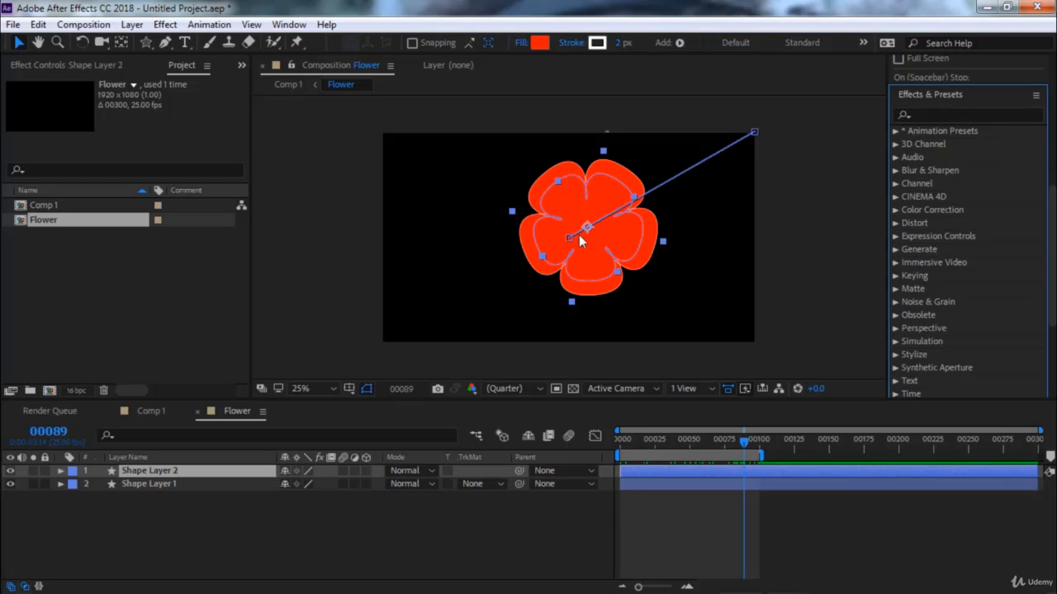
Search the effects for "fill" and apply the Fill effect from the Generate category to Shape Layer 2
{"action": "left_click", "coordinate": [206, 484]}
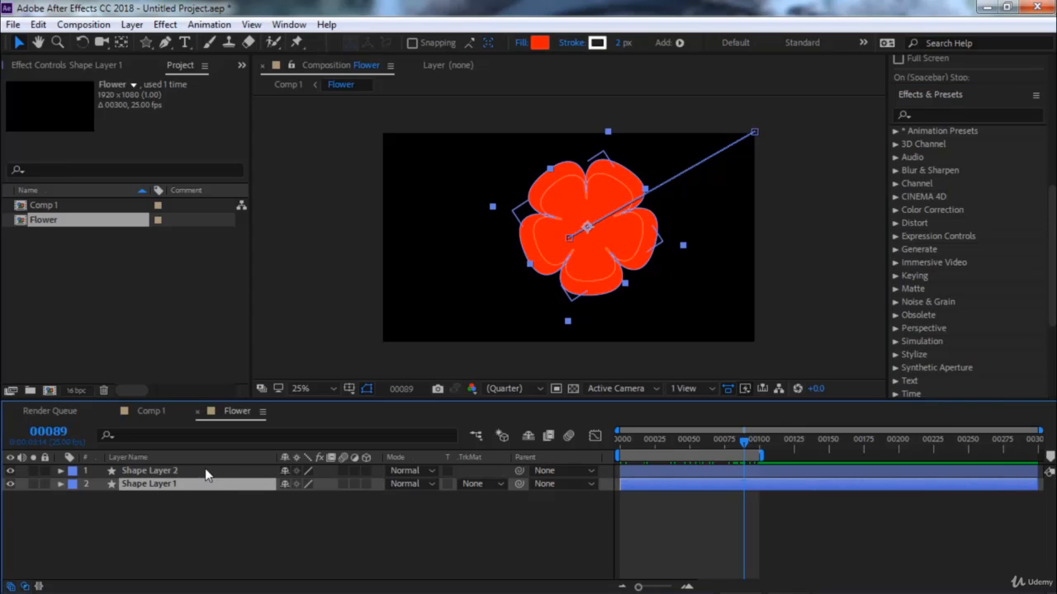
{"action": "left_click", "coordinate": [204, 468]}
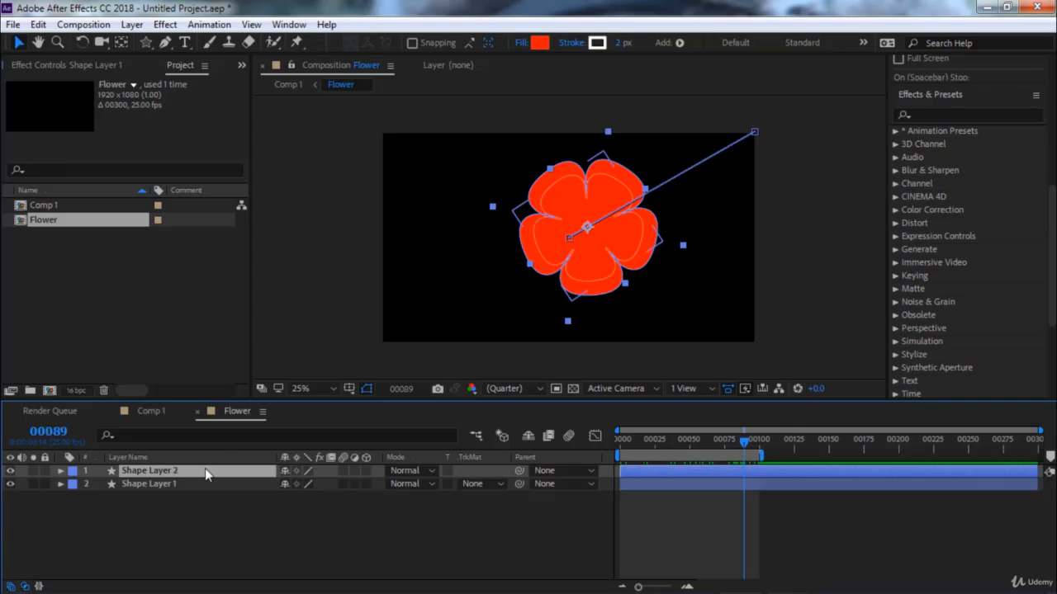
{"action": "left_click", "coordinate": [946, 117]}
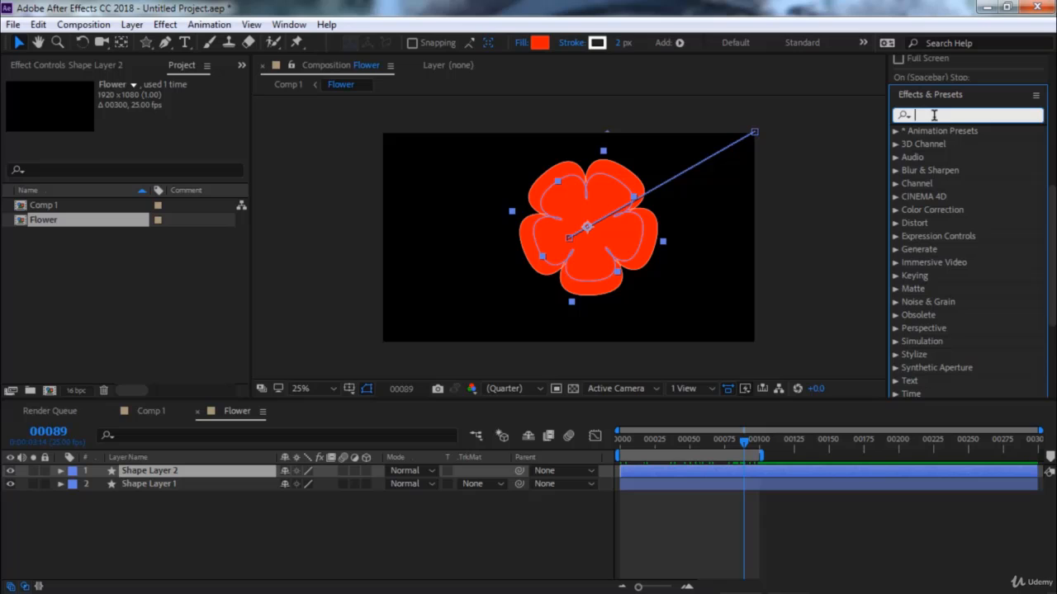
{"action": "type", "text": "fill"}
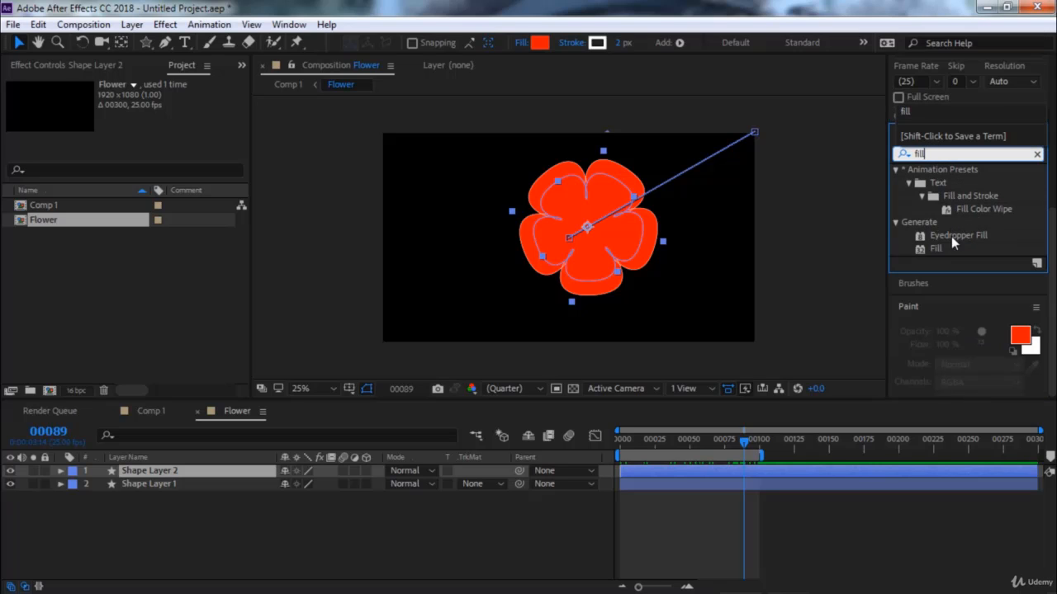
{"action": "left_click", "coordinate": [937, 248]}
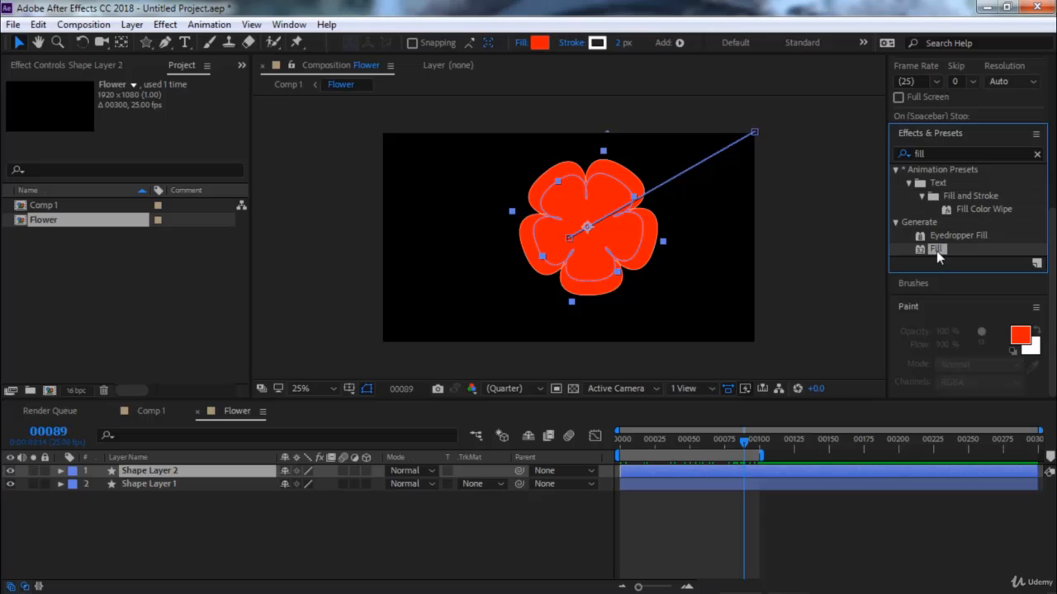
{"action": "double_click", "coordinate": [936, 249]}
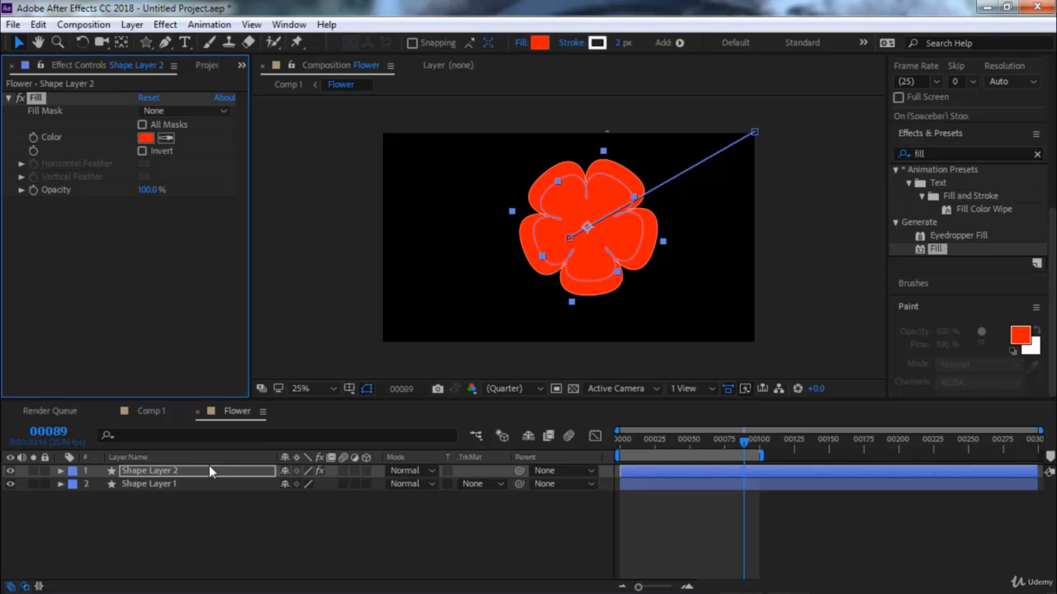
Set the Fill effect's colour on Shape Layer 2 to blue (0600FF)
{"action": "left_click", "coordinate": [145, 138]}
{"action": "left_click", "coordinate": [725, 368]}
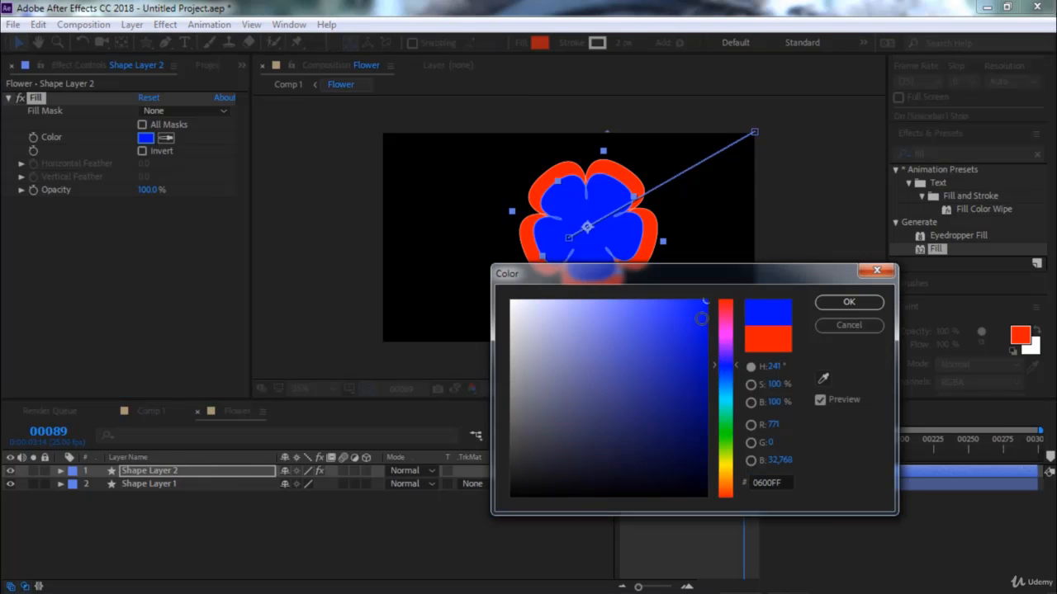
{"action": "left_click", "coordinate": [876, 304]}
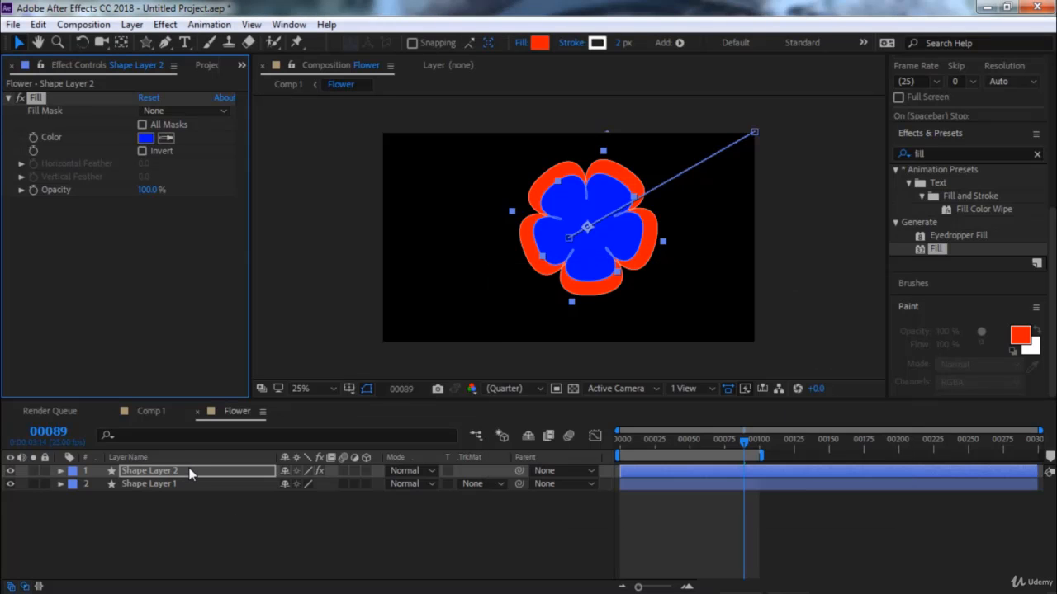
Duplicate Shape Layer 2 and reveal the duplicate's Position property
{"action": "left_click", "coordinate": [189, 472]}
{"action": "key", "text": "ctrl+d"}
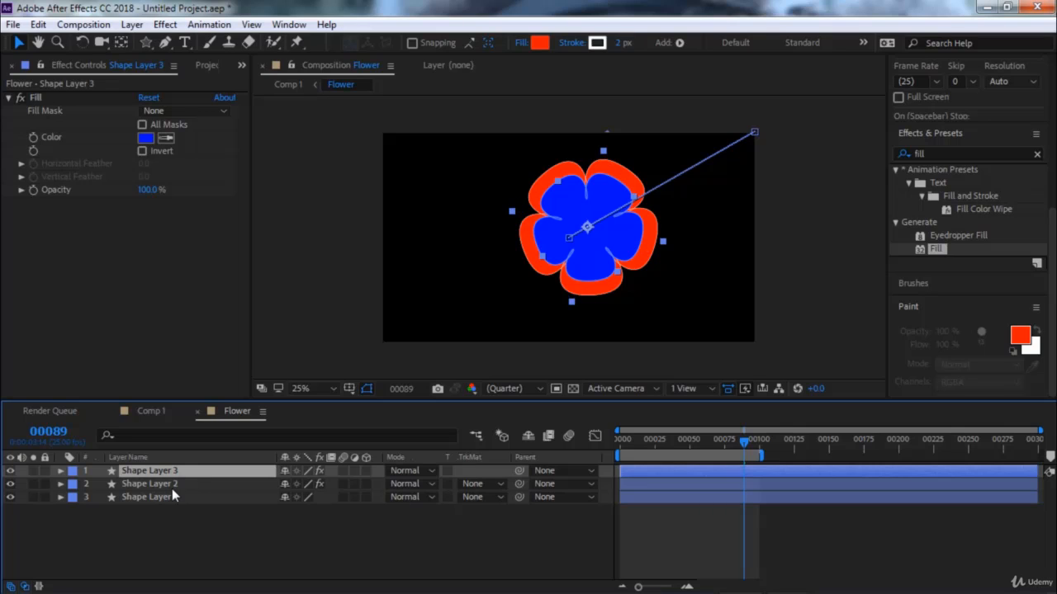
{"action": "key", "text": "p"}
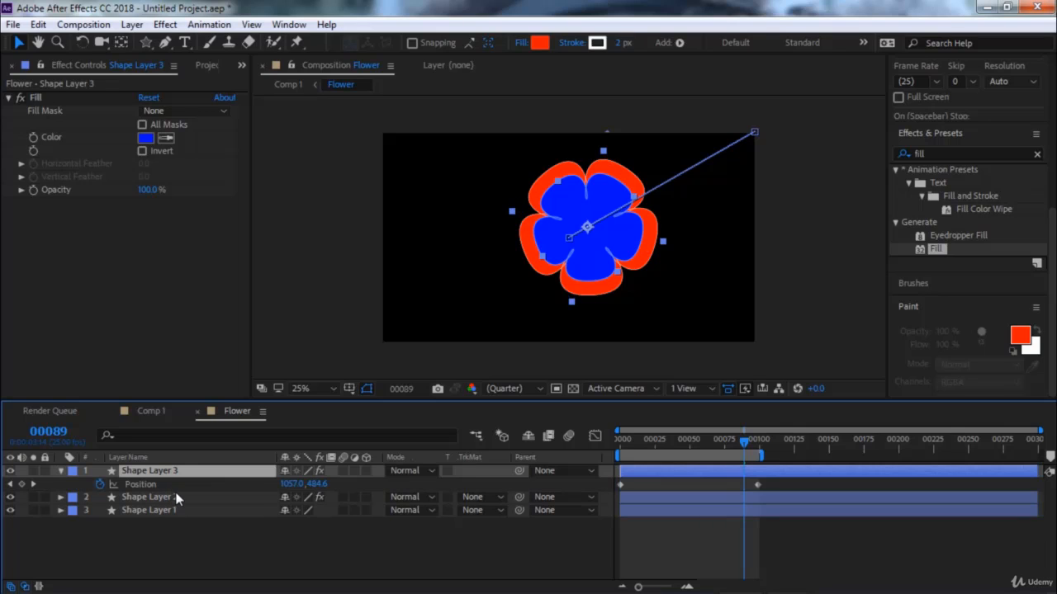
Try moving Shape Layer 3 away from the flower at frame 77, between its position keyframes, and delete the extra keyframe
{"action": "left_click", "coordinate": [34, 483]}
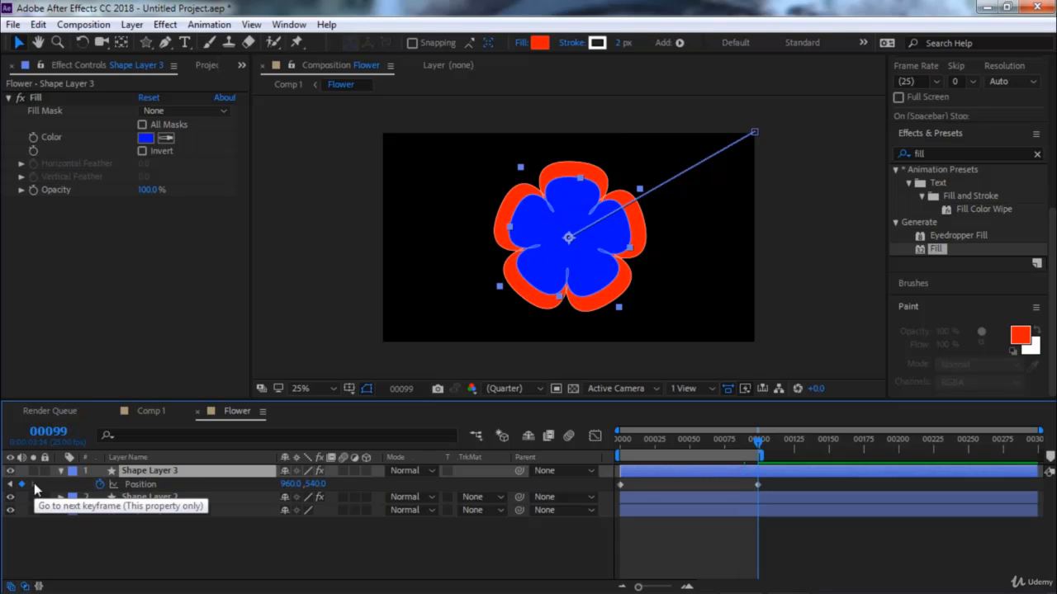
{"action": "left_click", "coordinate": [726, 440]}
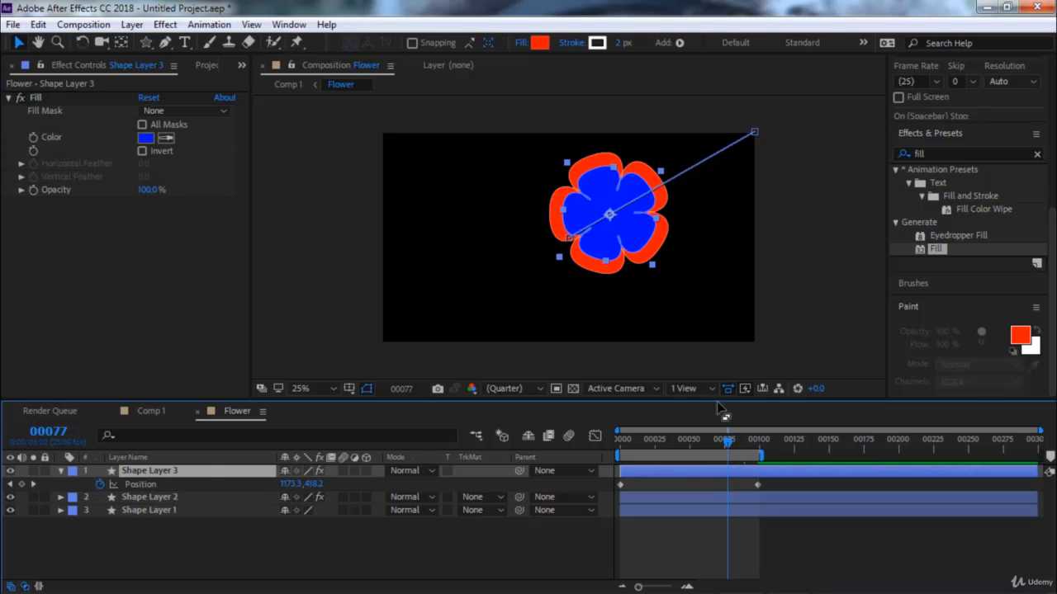
{"action": "left_click_drag", "start_coordinate": [632, 241], "coordinate": [749, 232]}
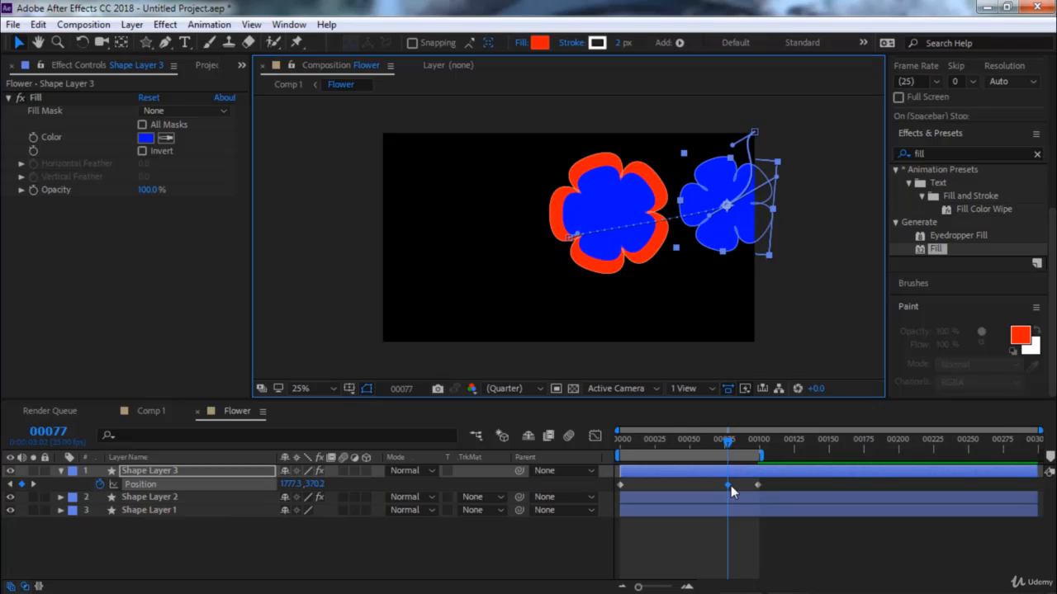
{"action": "mouse_move", "coordinate": [731, 485]}
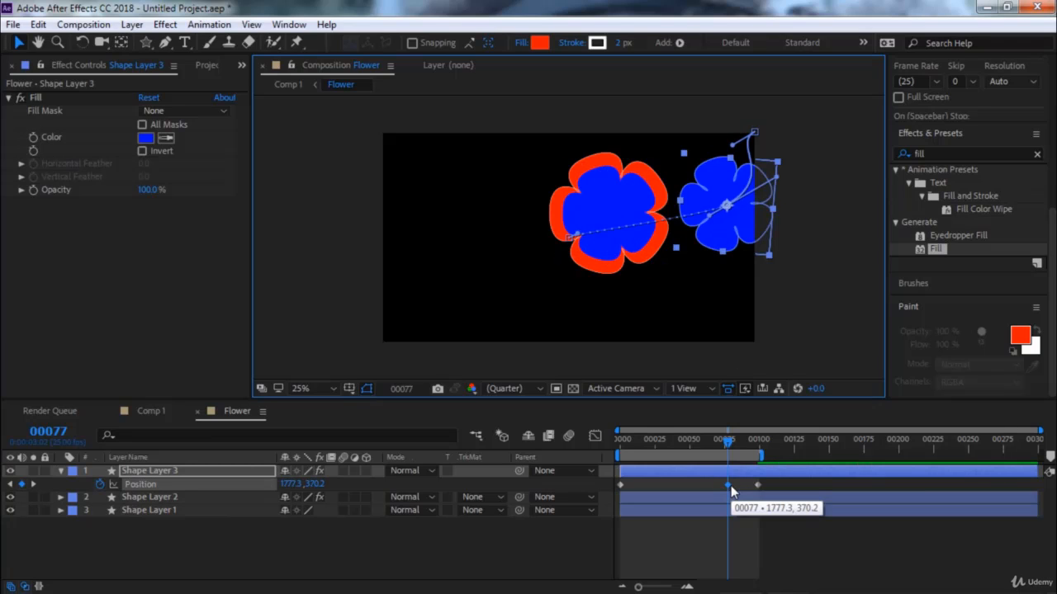
{"action": "key", "text": "Delete"}
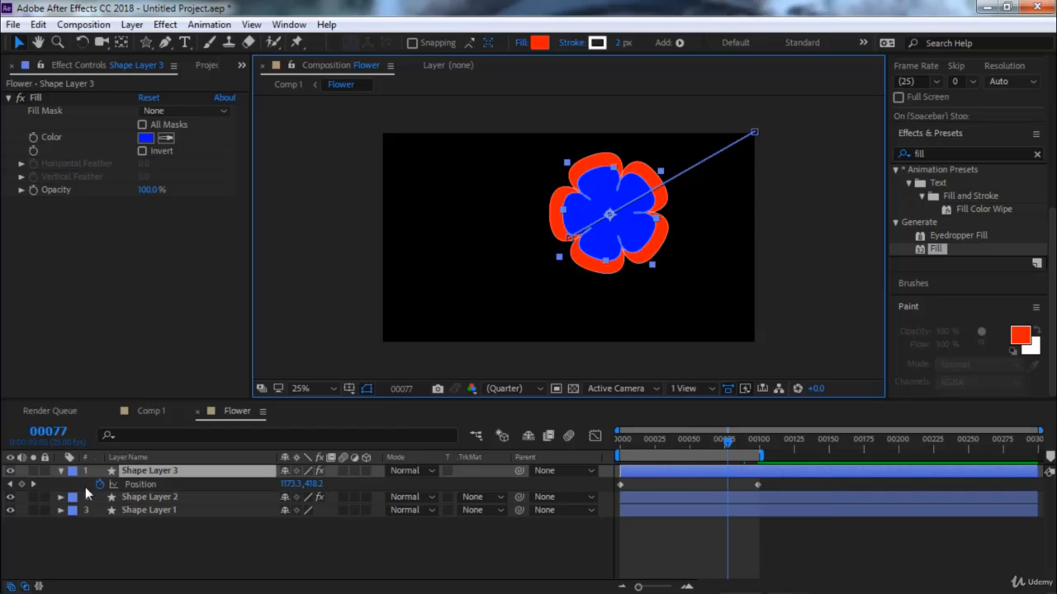
Set Shape Layer 3's scale to 60% on its last keyframe at frame 99
{"action": "left_click", "coordinate": [34, 484]}
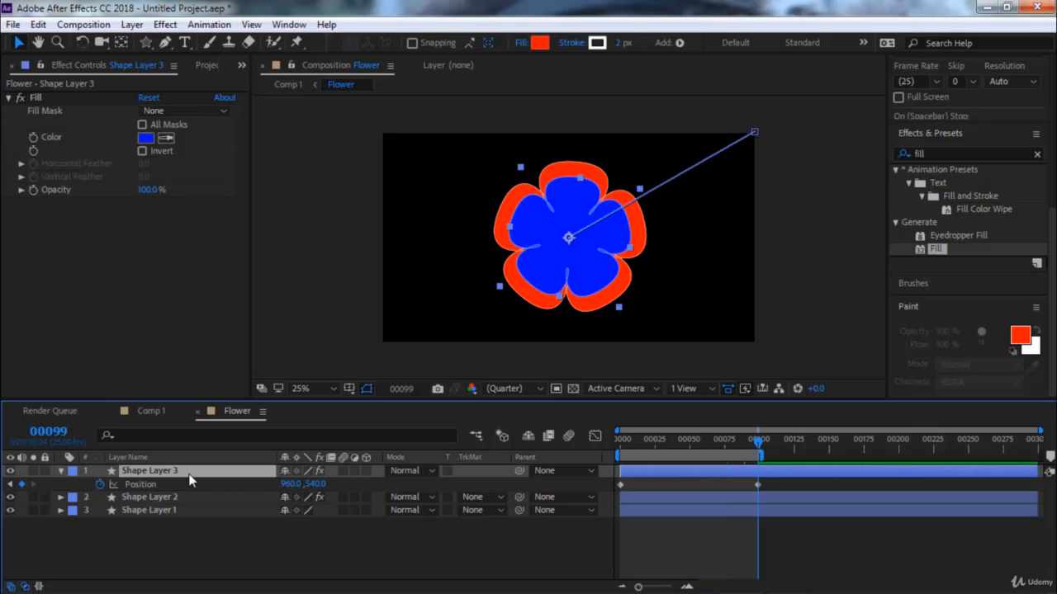
{"action": "key", "text": "s"}
{"action": "left_click", "coordinate": [323, 485]}
{"action": "type", "text": "60"}
{"action": "key", "text": "Return"}
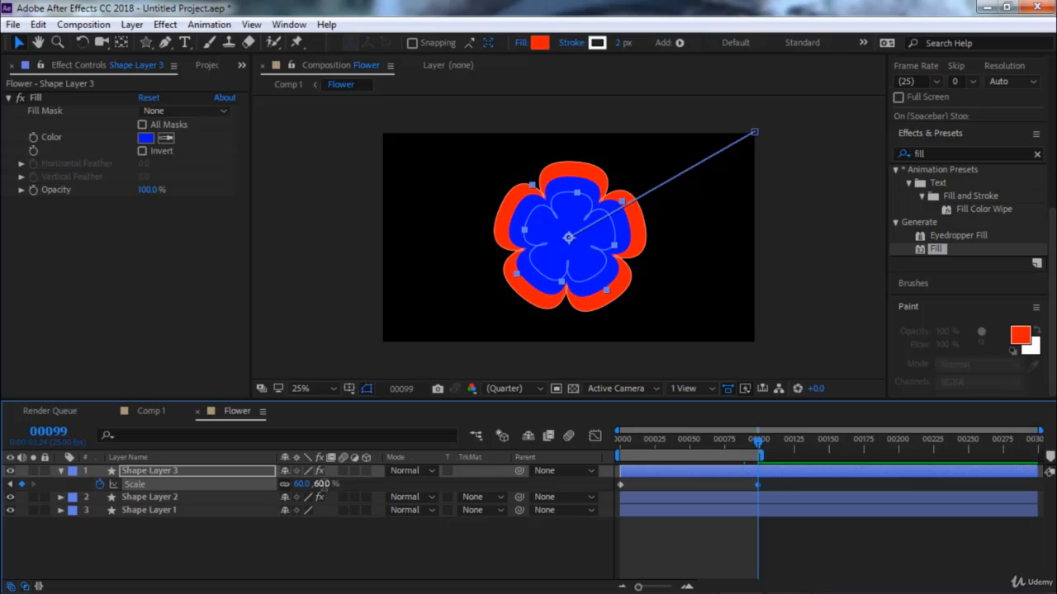
Check Shape Layer 3's scale keyframe at frame 0 and scrub the animation to frame 89
{"action": "left_click", "coordinate": [11, 485]}
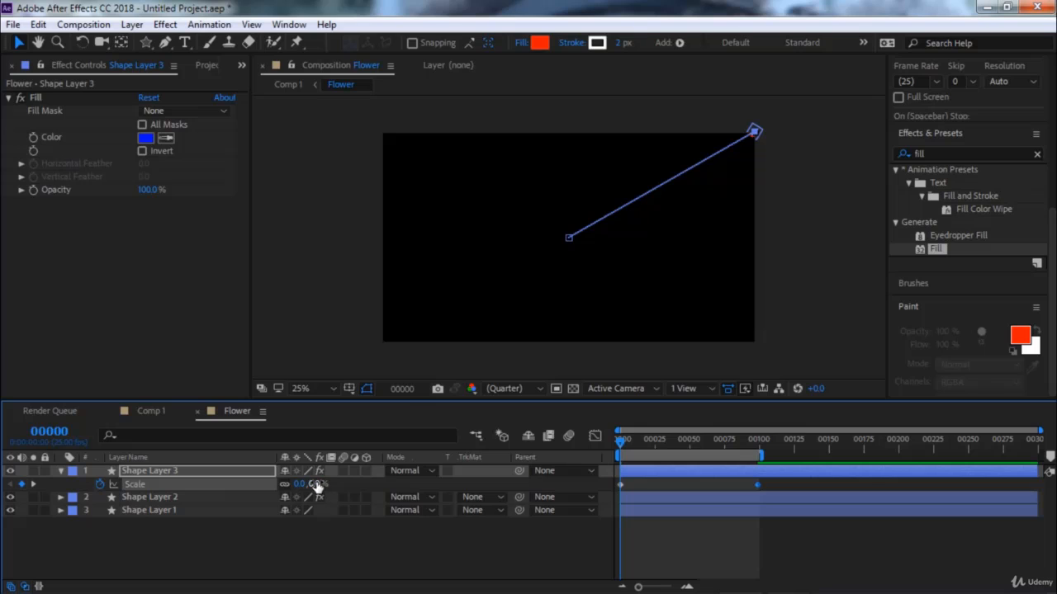
{"action": "left_click", "coordinate": [149, 471]}
{"action": "left_click_drag", "start_coordinate": [665, 439], "coordinate": [743, 440]}
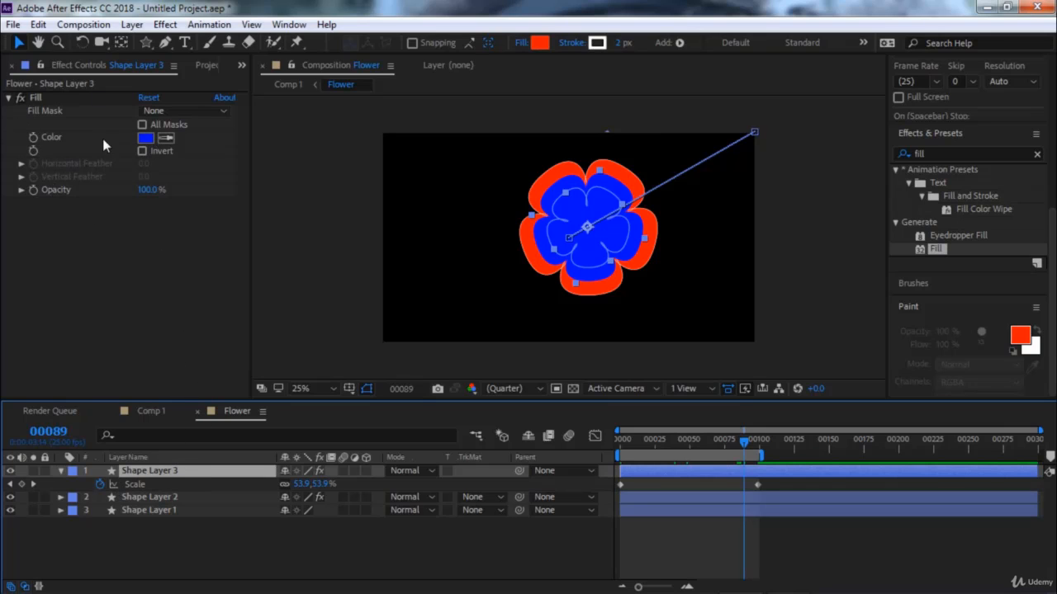
Set the Fill effect's colour on Shape Layer 3 to yellow (F6FF00)
{"action": "left_click", "coordinate": [145, 139]}
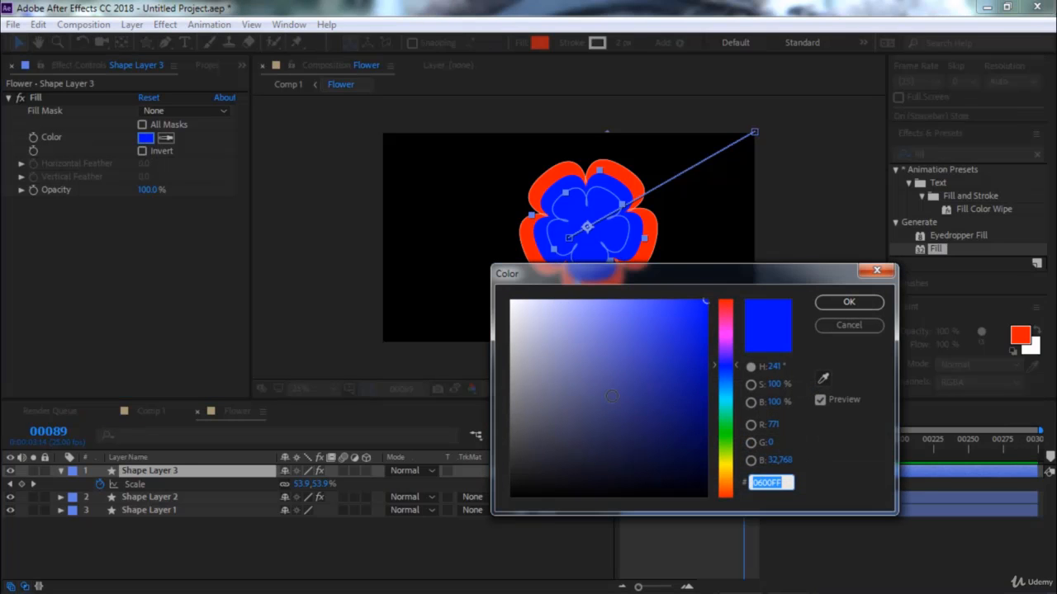
{"action": "left_click", "coordinate": [729, 469]}
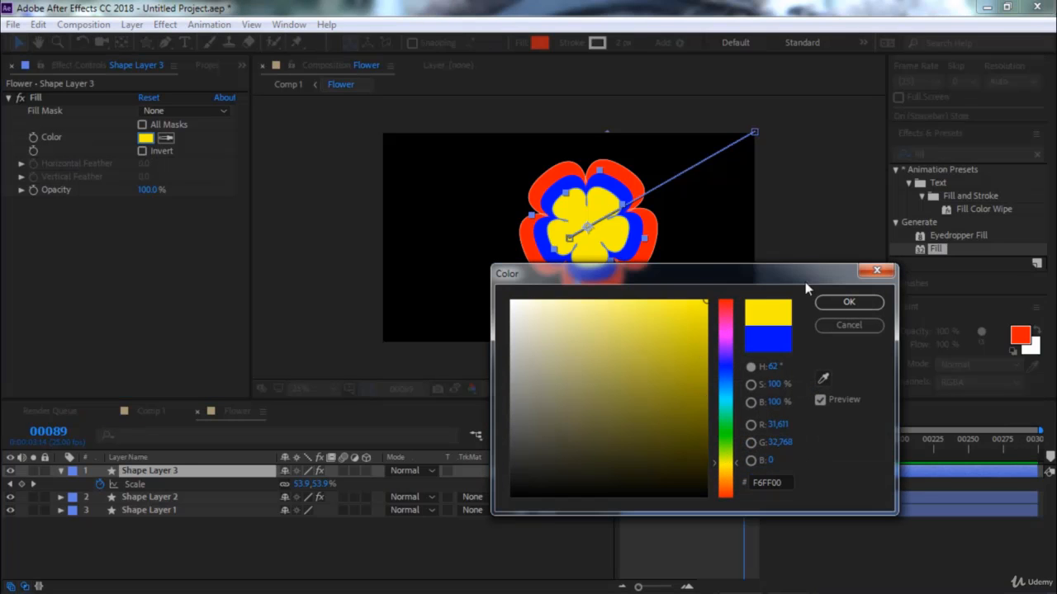
{"action": "left_click", "coordinate": [848, 303]}
Scrub through the flower animation and preview it from frame 0 in Comp 1
{"action": "left_click_drag", "start_coordinate": [703, 440], "coordinate": [643, 448]}
{"action": "left_click", "coordinate": [707, 448]}
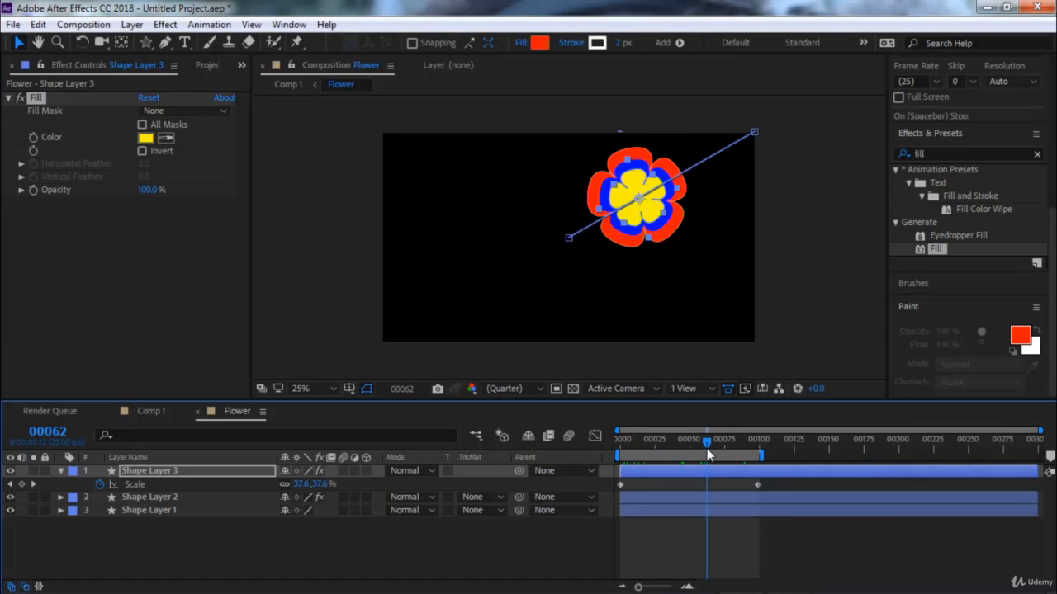
{"action": "left_click", "coordinate": [146, 415]}
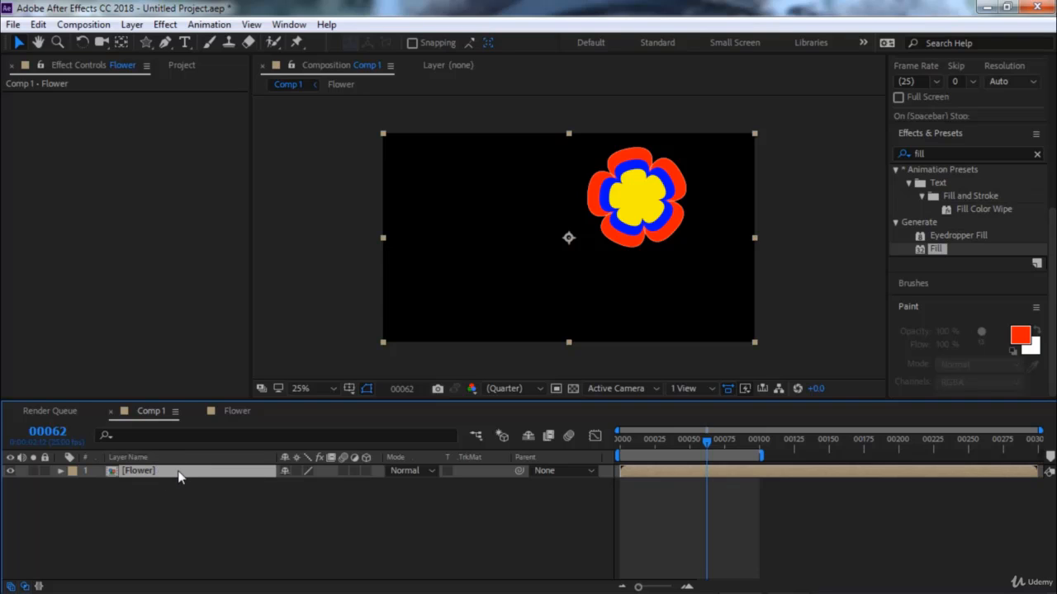
{"action": "left_click_drag", "start_coordinate": [689, 439], "coordinate": [620, 441]}
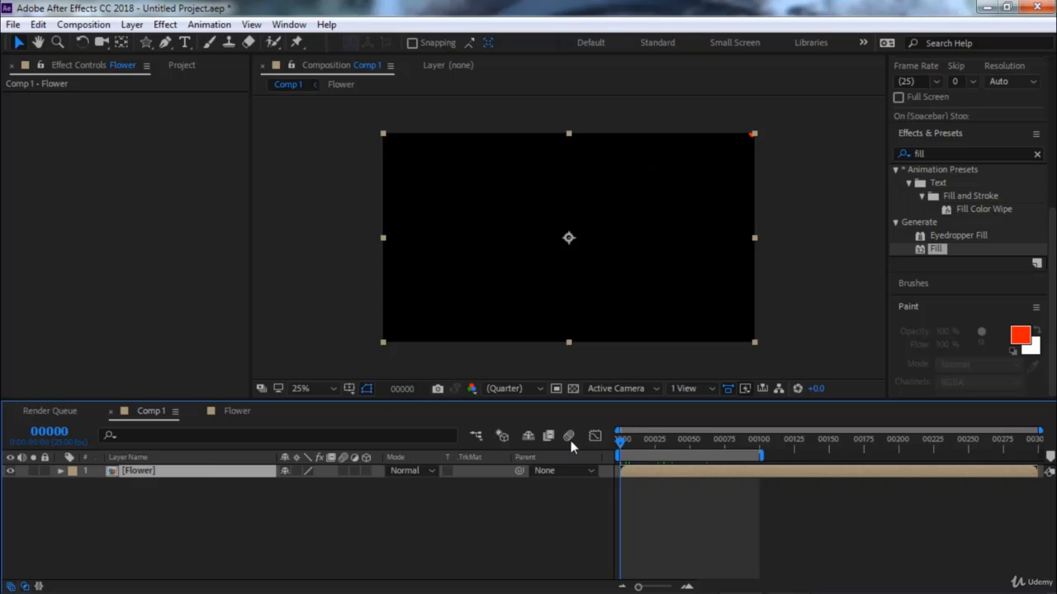
{"action": "key", "text": "space"}
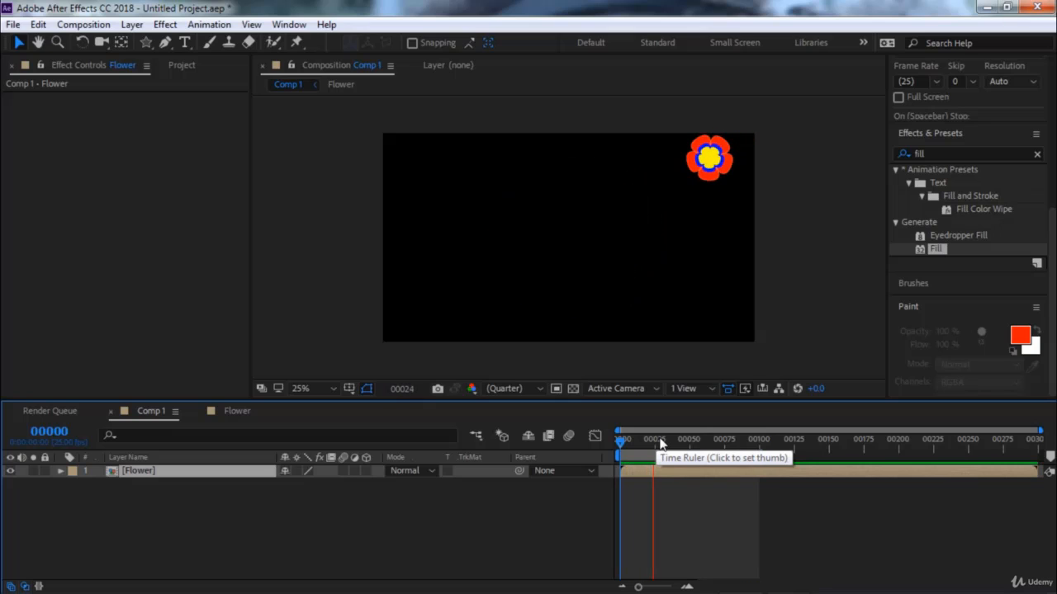
{"action": "key", "text": "space"}
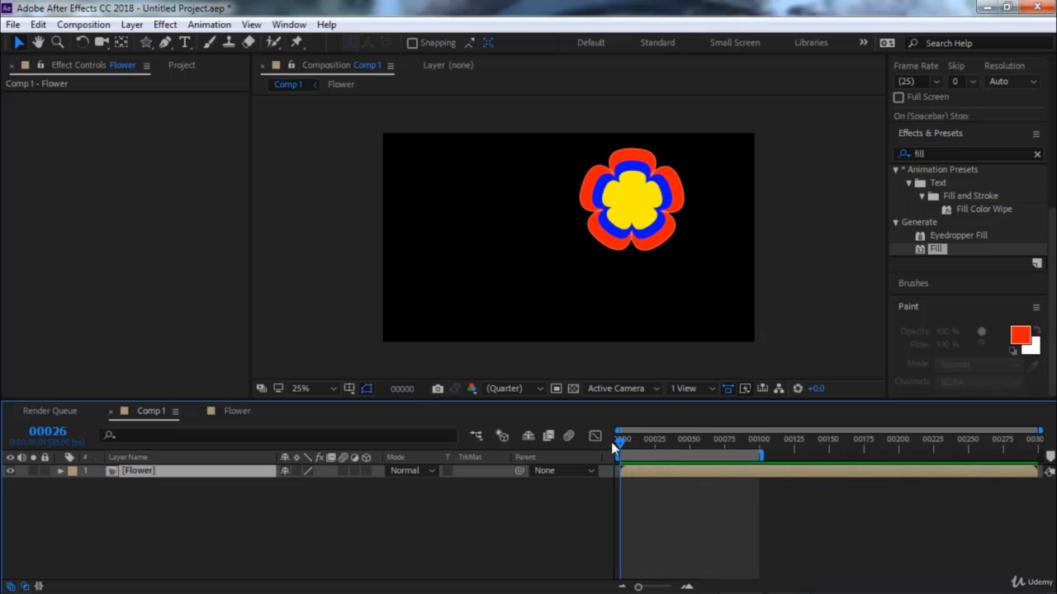
{"action": "left_click_drag", "start_coordinate": [639, 442], "coordinate": [716, 441]}
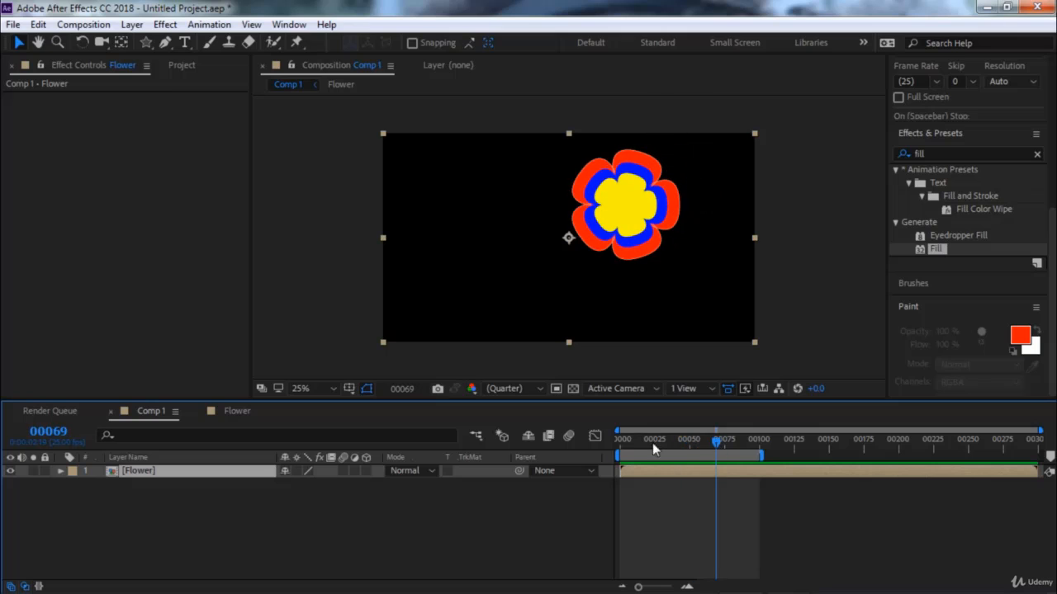
Reopen the Flower pre-composition, deselect all layers and activate the Ellipse tool
{"action": "double_click", "coordinate": [184, 473]}
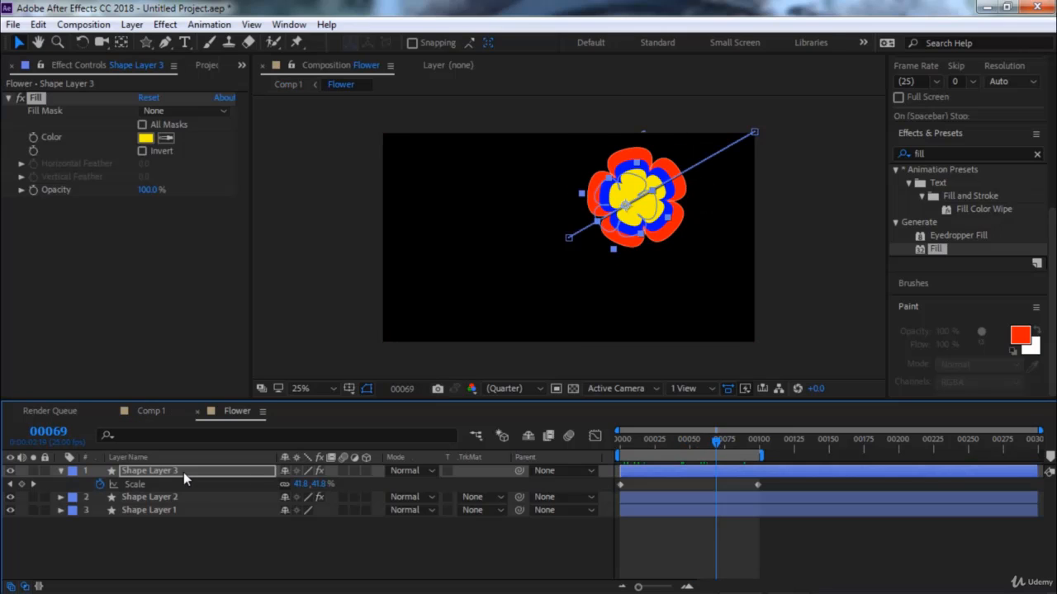
{"action": "left_click", "coordinate": [188, 534]}
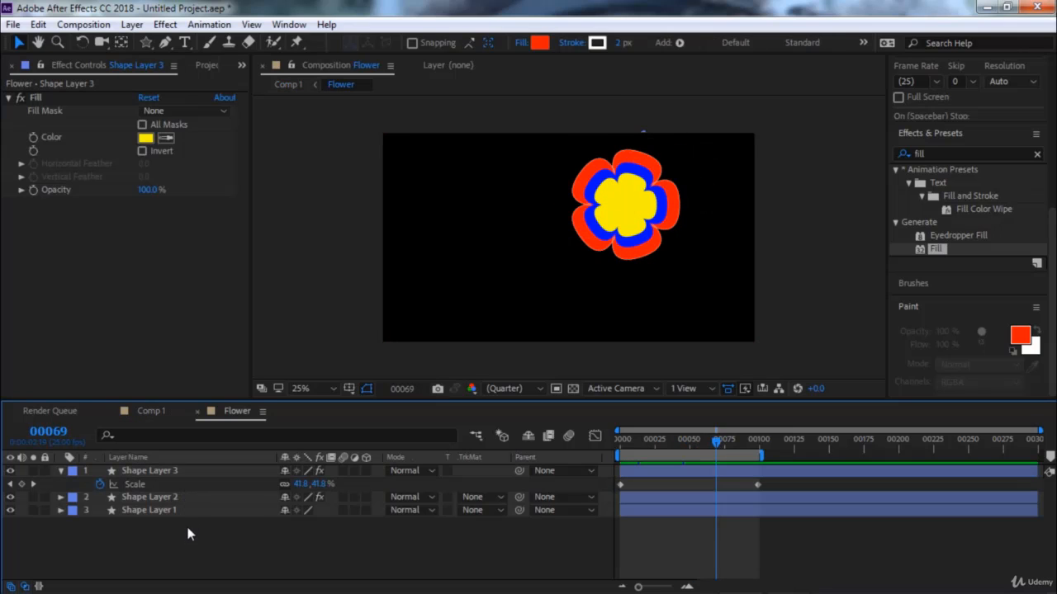
{"action": "left_click", "coordinate": [147, 43]}
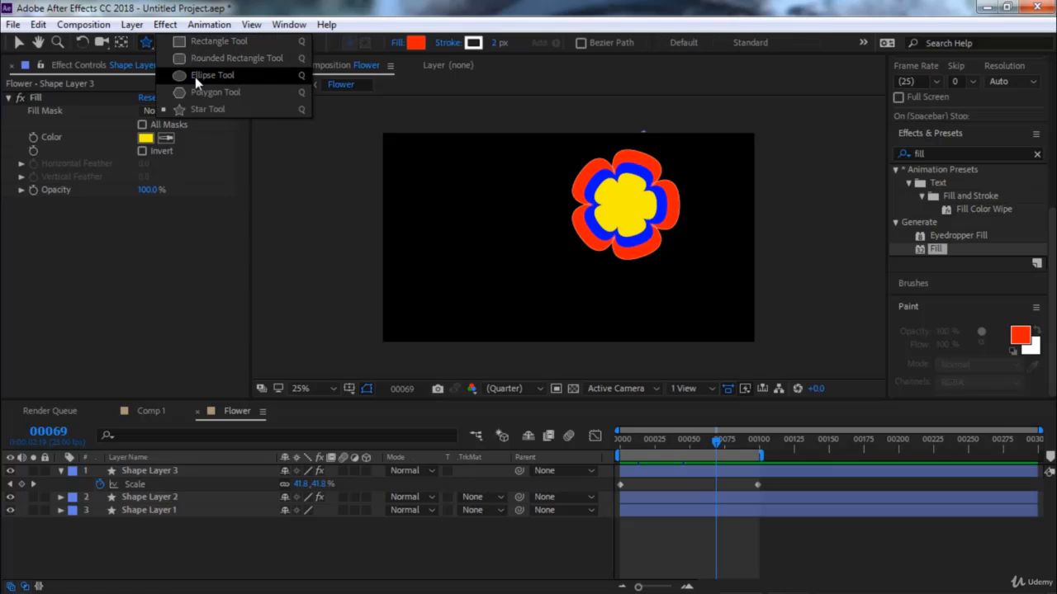
{"action": "left_click", "coordinate": [195, 77]}
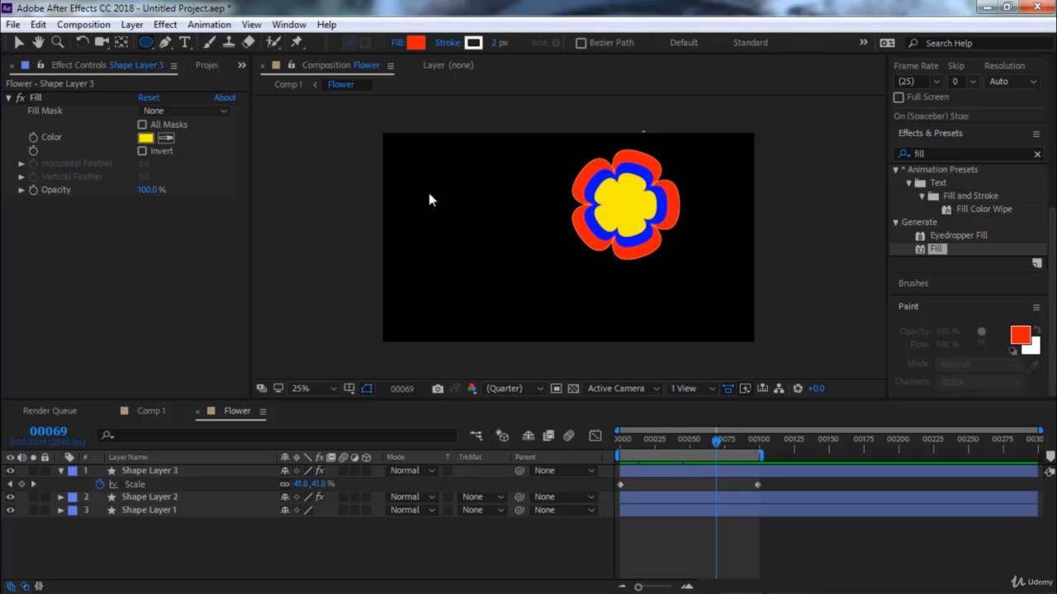
Try drawing an ellipse at the flower's centre inside Shape Layer 3 and undo it
{"action": "left_click", "coordinate": [617, 198]}
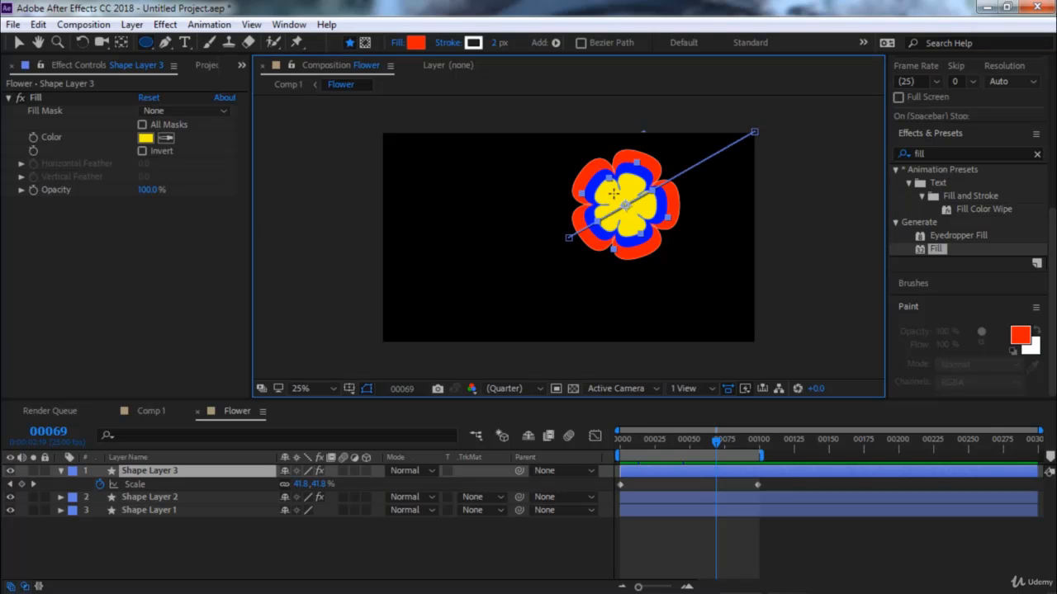
{"action": "left_click_drag", "start_coordinate": [613, 193], "coordinate": [639, 227]}
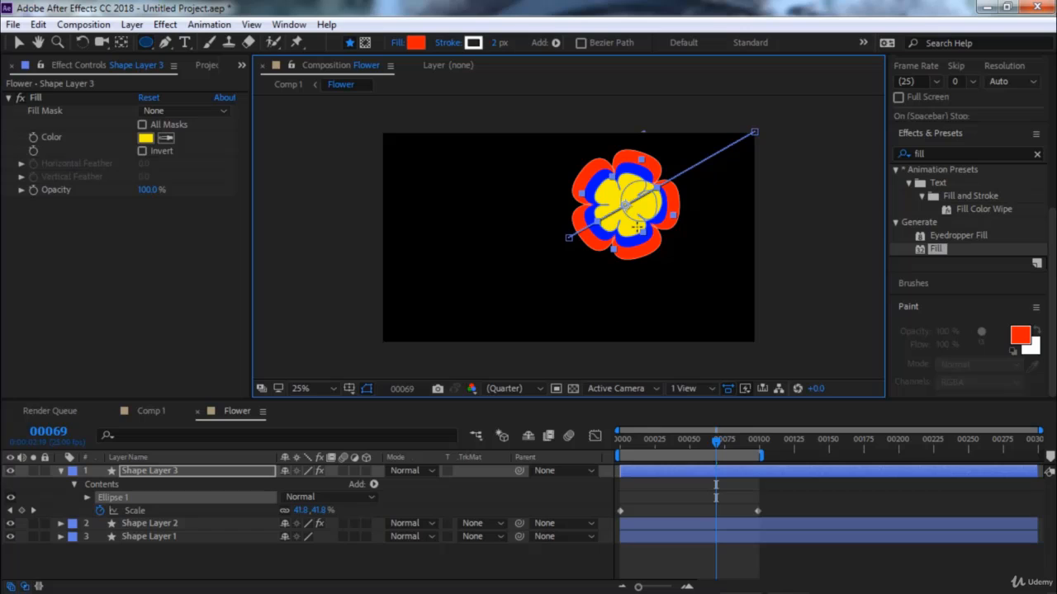
{"action": "key", "text": "ctrl+z"}
Add a new empty shape layer and draw a small red circle on it at the flower's centre
{"action": "left_click", "coordinate": [238, 557]}
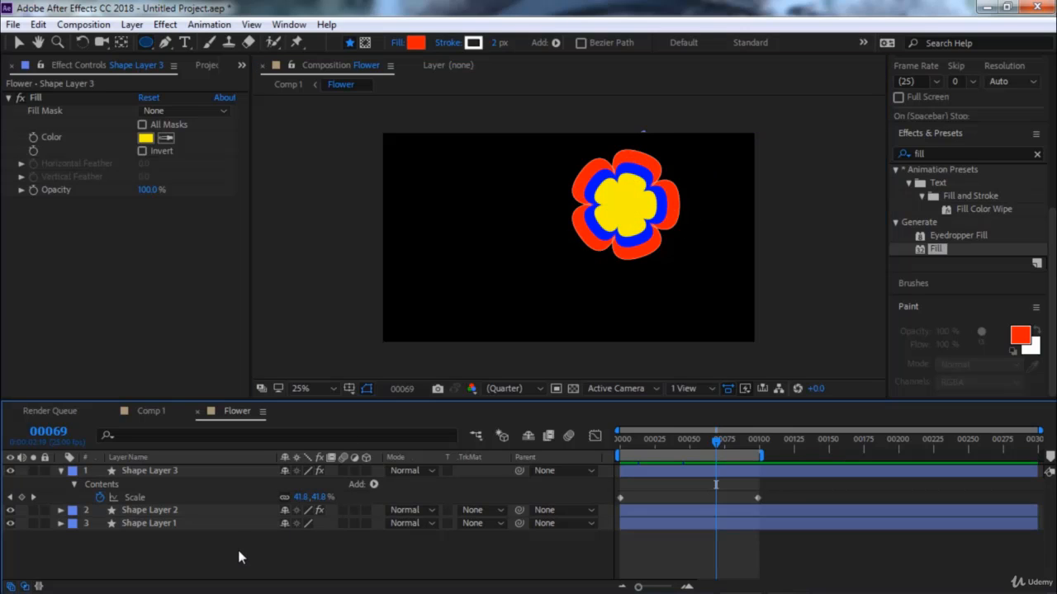
{"action": "right_click", "coordinate": [238, 557]}
{"action": "mouse_move", "coordinate": [330, 380]}
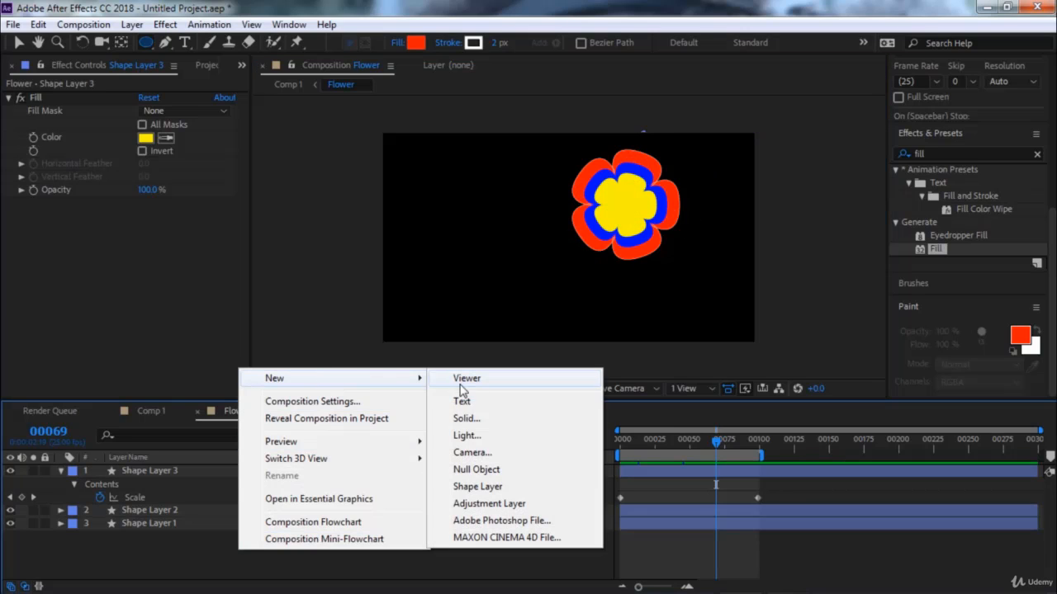
{"action": "left_click", "coordinate": [480, 486]}
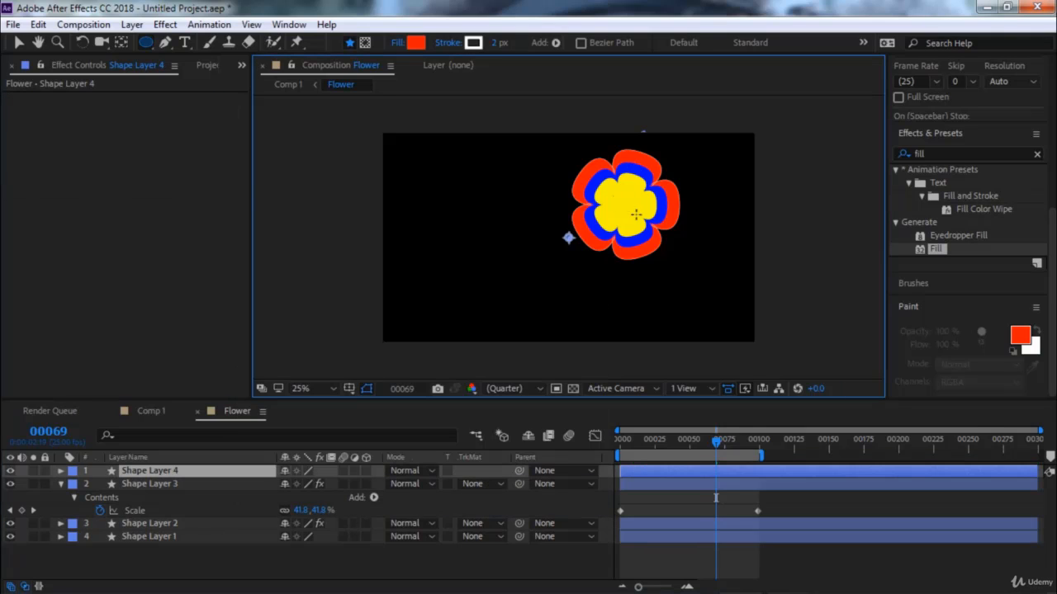
{"action": "left_click_drag", "start_coordinate": [612, 196], "coordinate": [643, 224]}
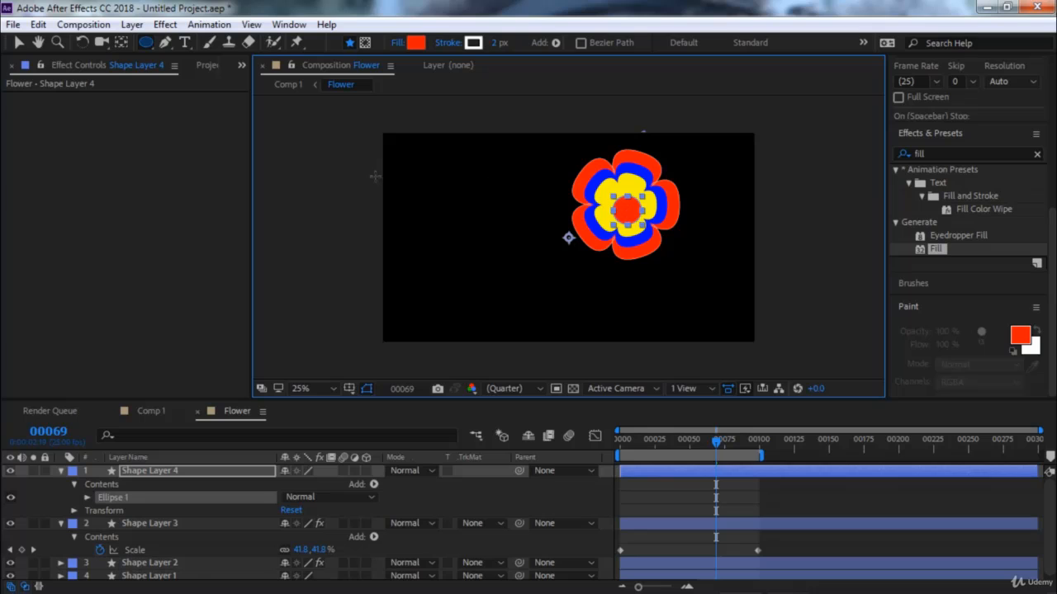
Move the red circle with the Selection tool so it sits centred within the yellow petals
{"action": "left_click", "coordinate": [19, 42]}
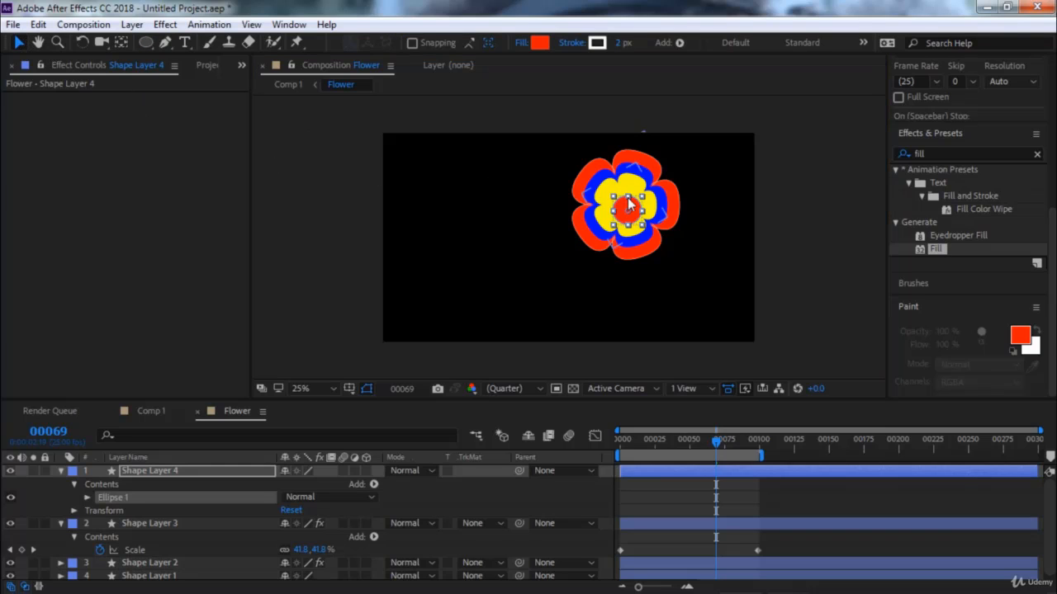
{"action": "left_click", "coordinate": [634, 221]}
{"action": "mouse_move", "coordinate": [625, 212]}
{"action": "left_mouse_down"}
{"action": "mouse_move", "coordinate": [620, 205]}
{"action": "mouse_move", "coordinate": [631, 217]}
{"action": "left_mouse_up"}
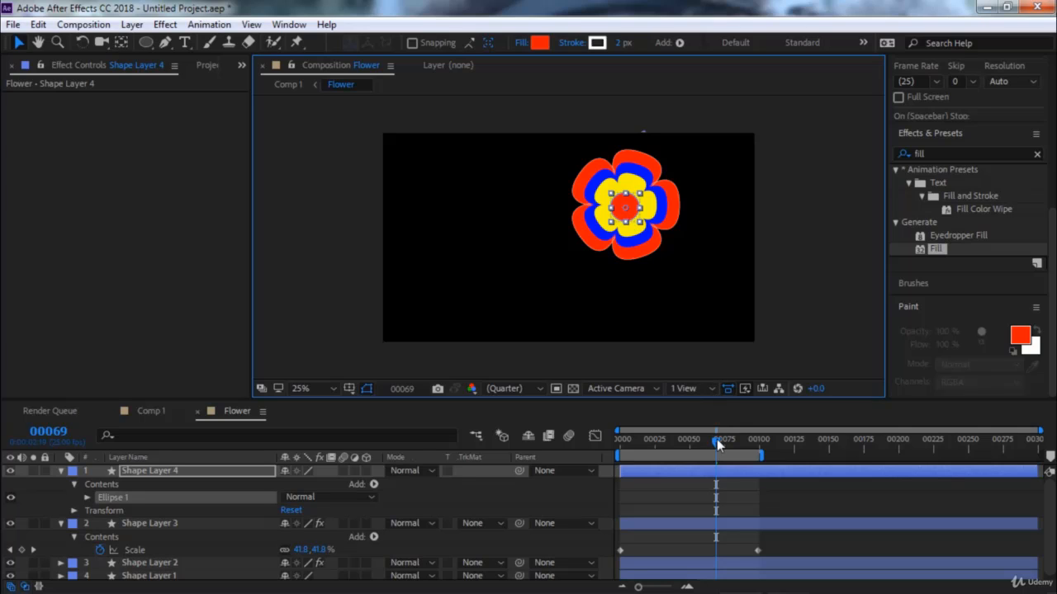
Parent Shape Layer 4 to Shape Layer 3 with the pick whip and scrub to frame 51 to check the linked motion
{"action": "left_click", "coordinate": [151, 470]}
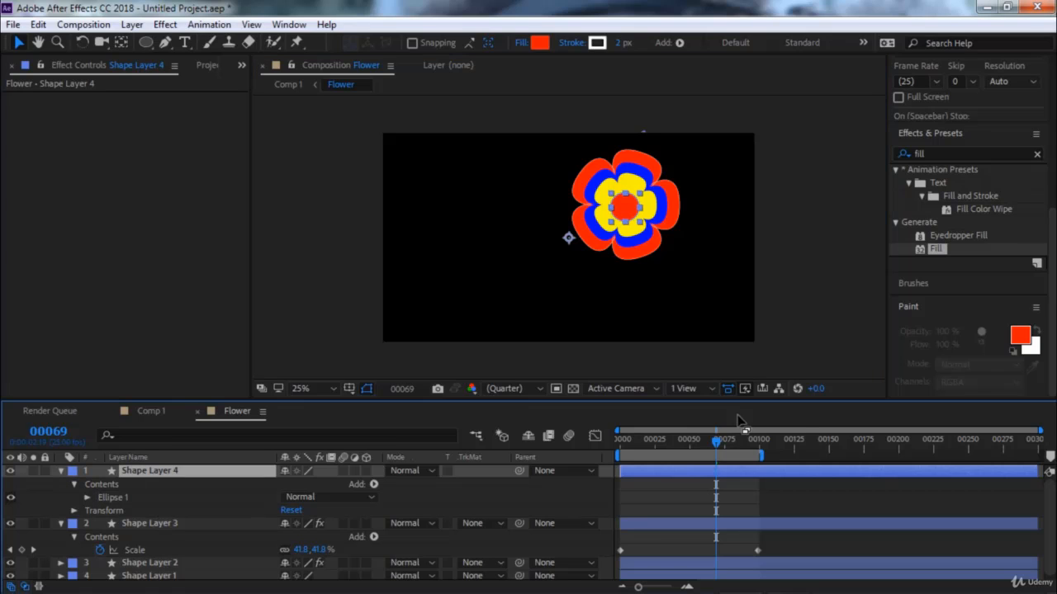
{"action": "left_click_drag", "start_coordinate": [716, 442], "coordinate": [712, 501]}
{"action": "left_click_drag", "start_coordinate": [519, 471], "coordinate": [195, 526]}
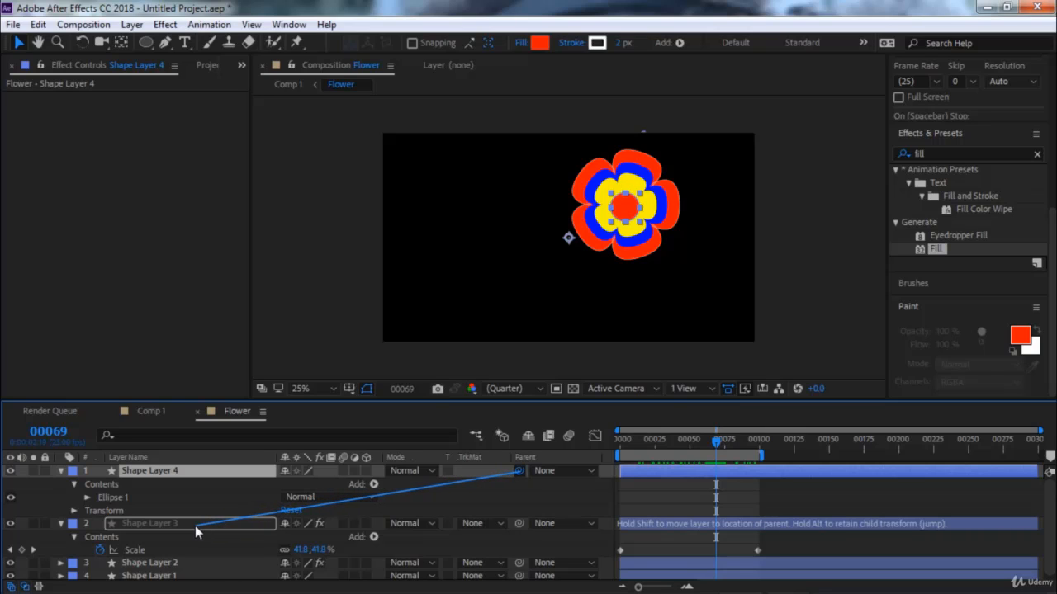
{"action": "left_click_drag", "start_coordinate": [194, 526], "coordinate": [519, 476]}
{"action": "left_click_drag", "start_coordinate": [439, 492], "coordinate": [217, 525]}
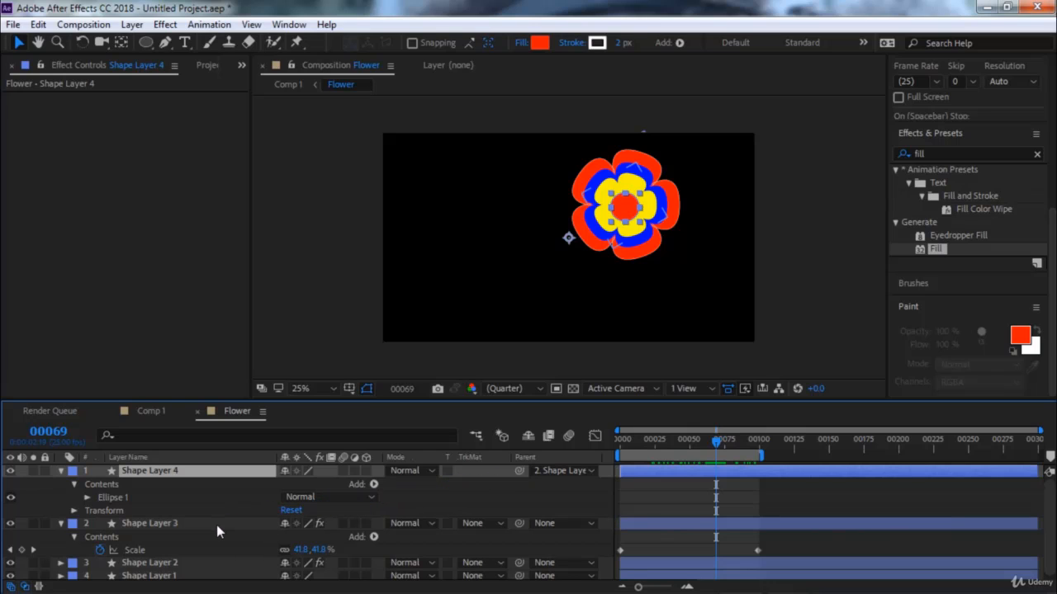
{"action": "left_click", "coordinate": [713, 440]}
{"action": "mouse_move", "coordinate": [677, 443]}
{"action": "left_mouse_down"}
{"action": "mouse_move", "coordinate": [628, 449]}
{"action": "mouse_move", "coordinate": [690, 448]}
{"action": "left_mouse_up"}
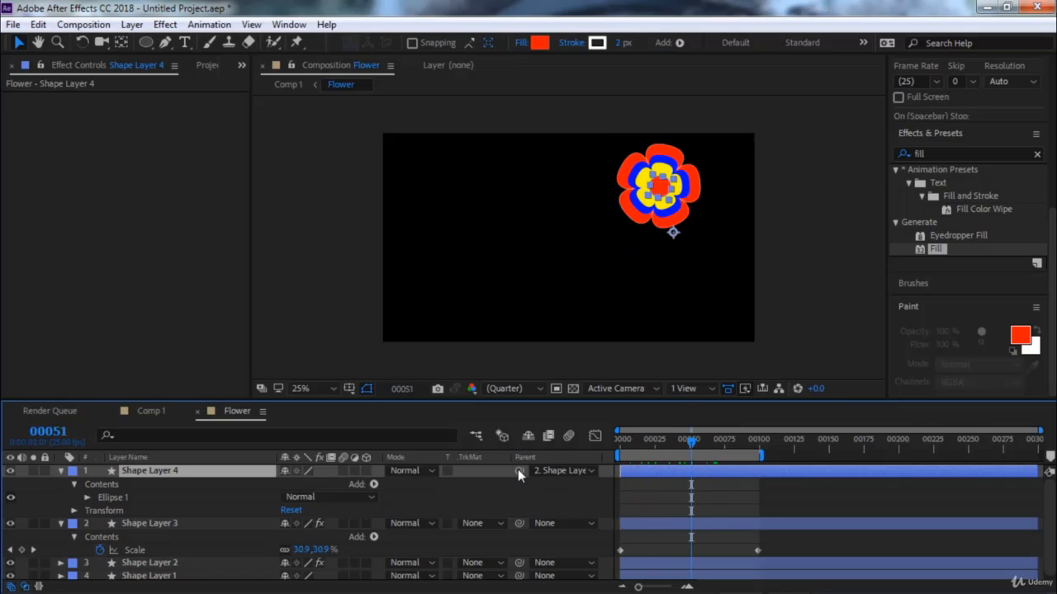
Set Shape Layer 4's parent to None and back to Shape Layer 3, and scrub to frame 26 to compare the motion
{"action": "left_click", "coordinate": [590, 471]}
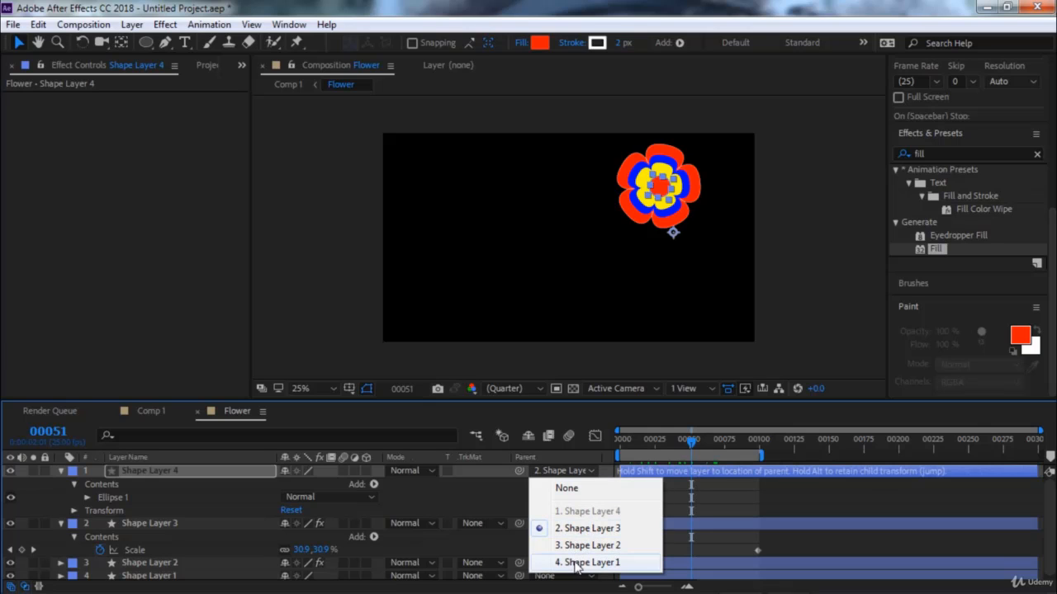
{"action": "left_click", "coordinate": [569, 489]}
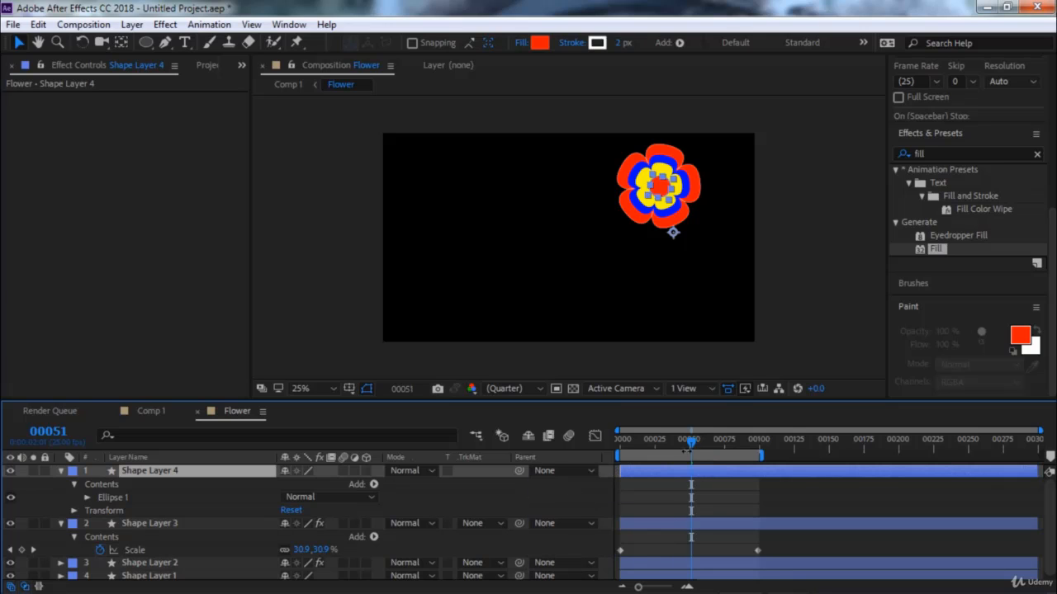
{"action": "mouse_move", "coordinate": [693, 446]}
{"action": "left_mouse_down"}
{"action": "mouse_move", "coordinate": [730, 444]}
{"action": "mouse_move", "coordinate": [694, 449]}
{"action": "left_mouse_up"}
{"action": "left_click", "coordinate": [583, 472]}
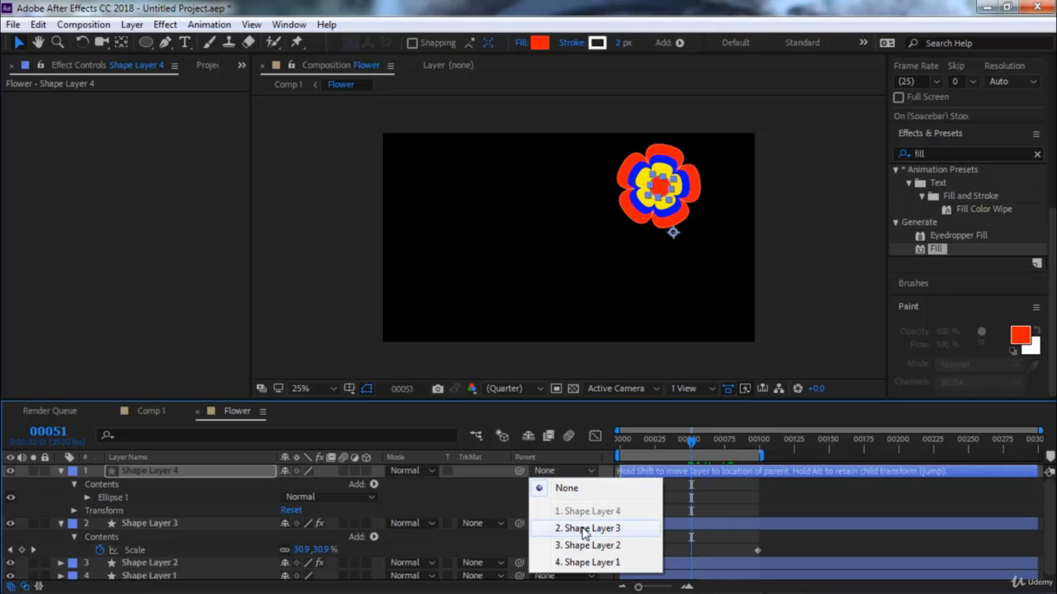
{"action": "left_click", "coordinate": [584, 530]}
{"action": "left_click_drag", "start_coordinate": [693, 448], "coordinate": [657, 441]}
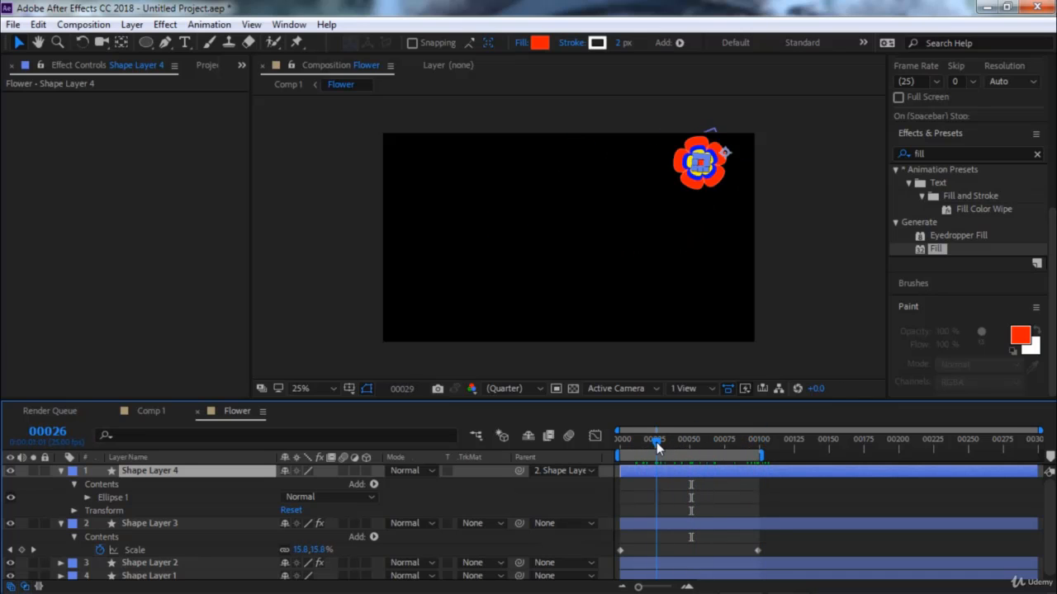
Open Comp 1, play the flower animation from frame 0 and scrub through it to check the growth and movement
{"action": "left_click", "coordinate": [152, 411]}
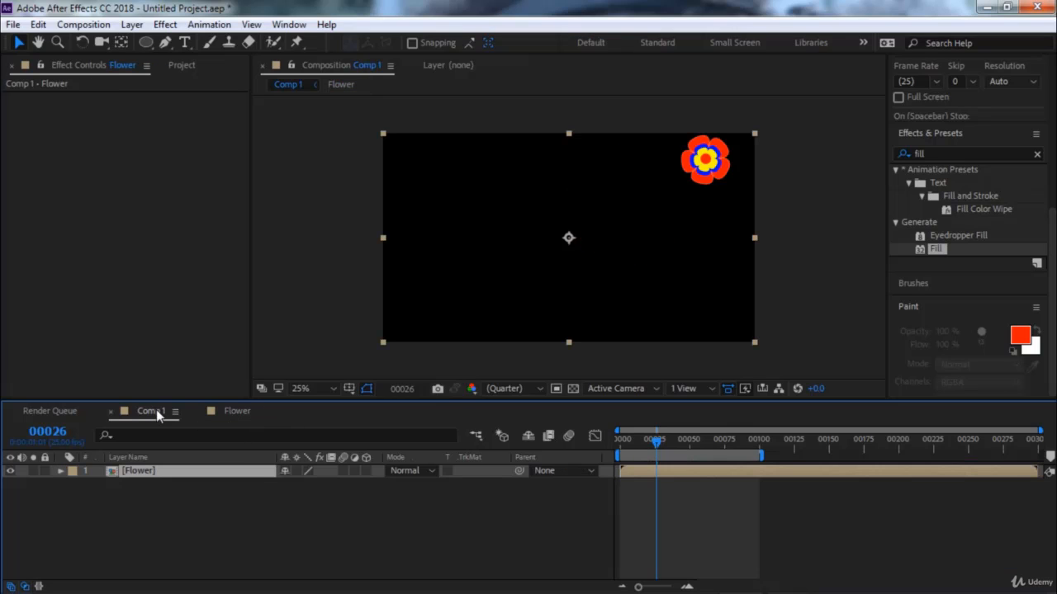
{"action": "left_click_drag", "start_coordinate": [627, 449], "coordinate": [585, 452]}
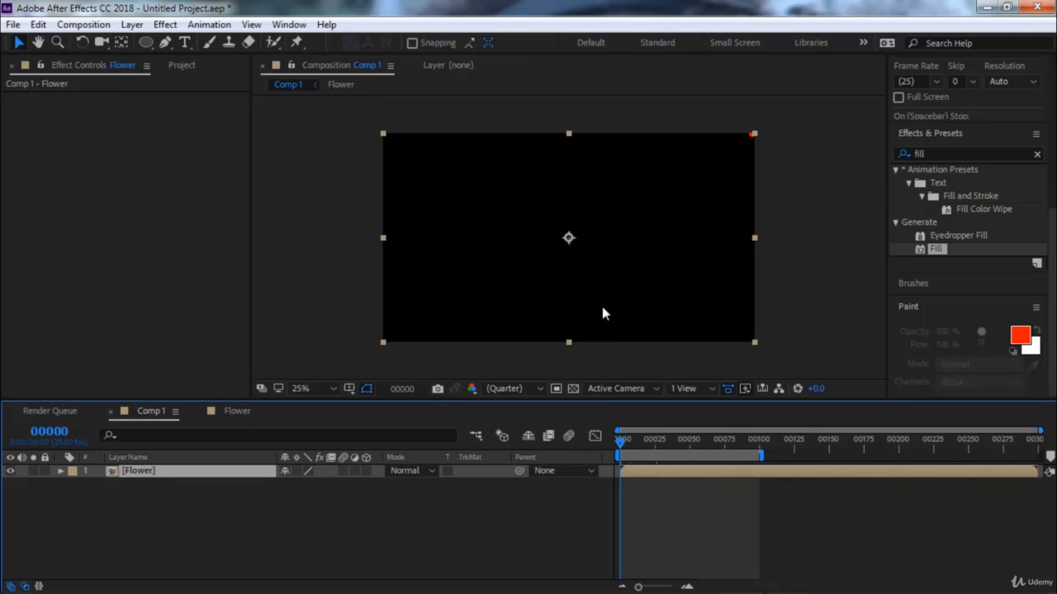
{"action": "key", "text": "space"}
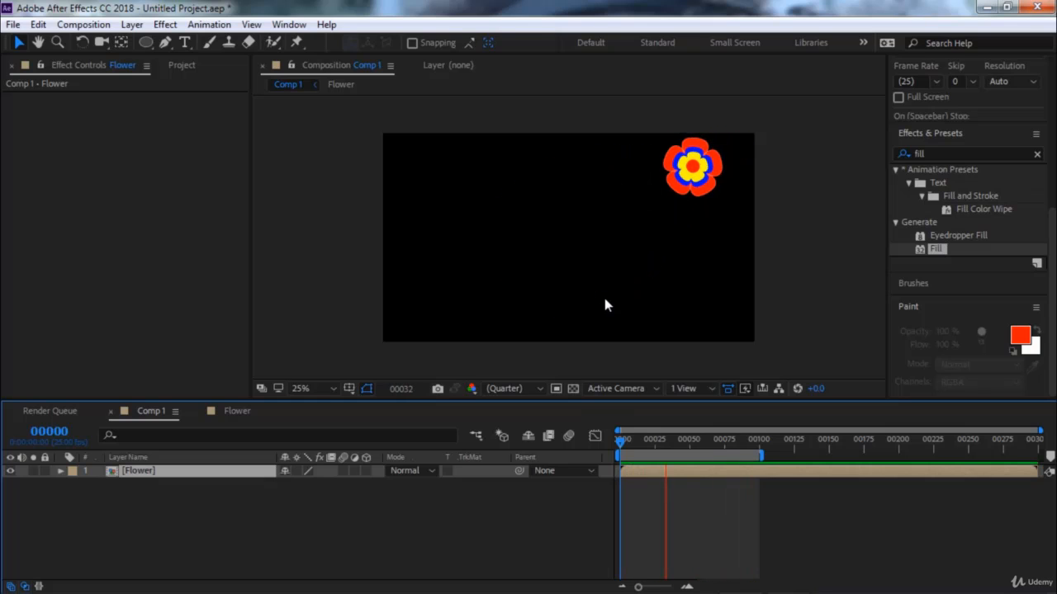
{"action": "left_click", "coordinate": [675, 439]}
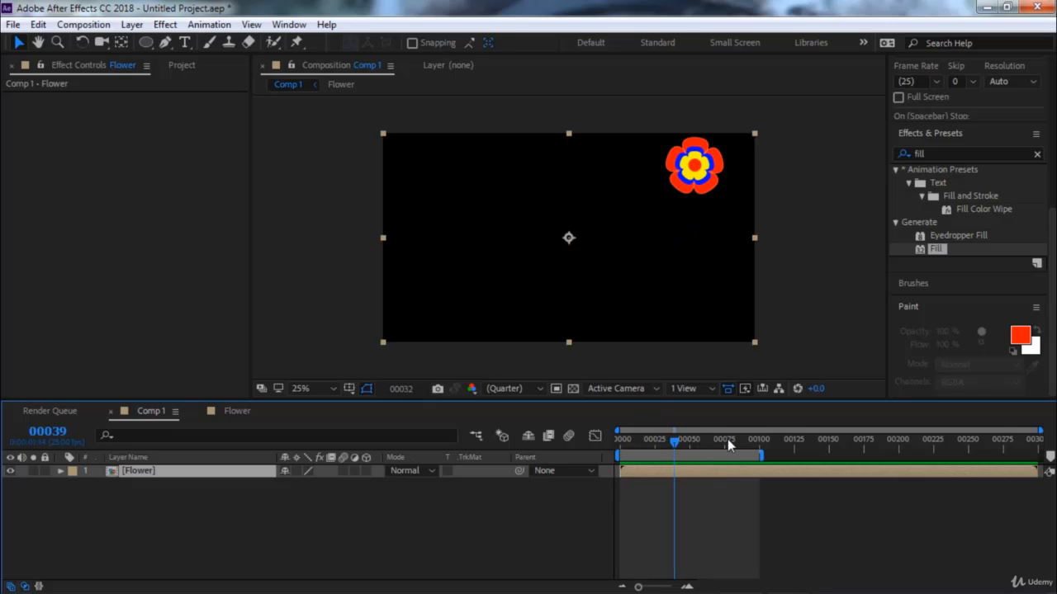
{"action": "mouse_move", "coordinate": [727, 439]}
{"action": "left_mouse_down"}
{"action": "mouse_move", "coordinate": [751, 437]}
{"action": "mouse_move", "coordinate": [724, 439]}
{"action": "left_mouse_up"}
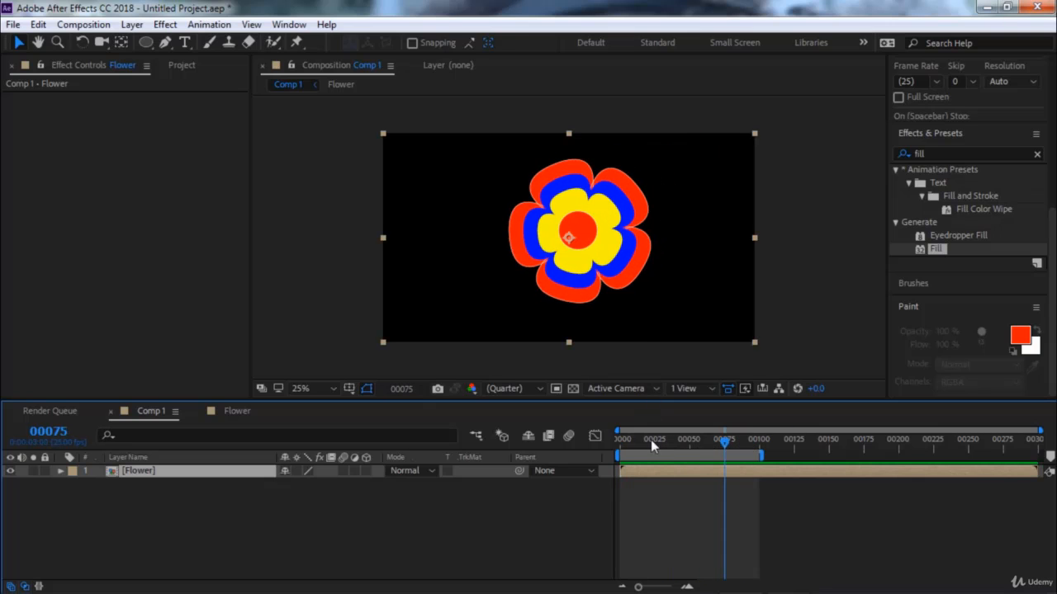
{"action": "left_click_drag", "start_coordinate": [651, 439], "coordinate": [727, 440]}
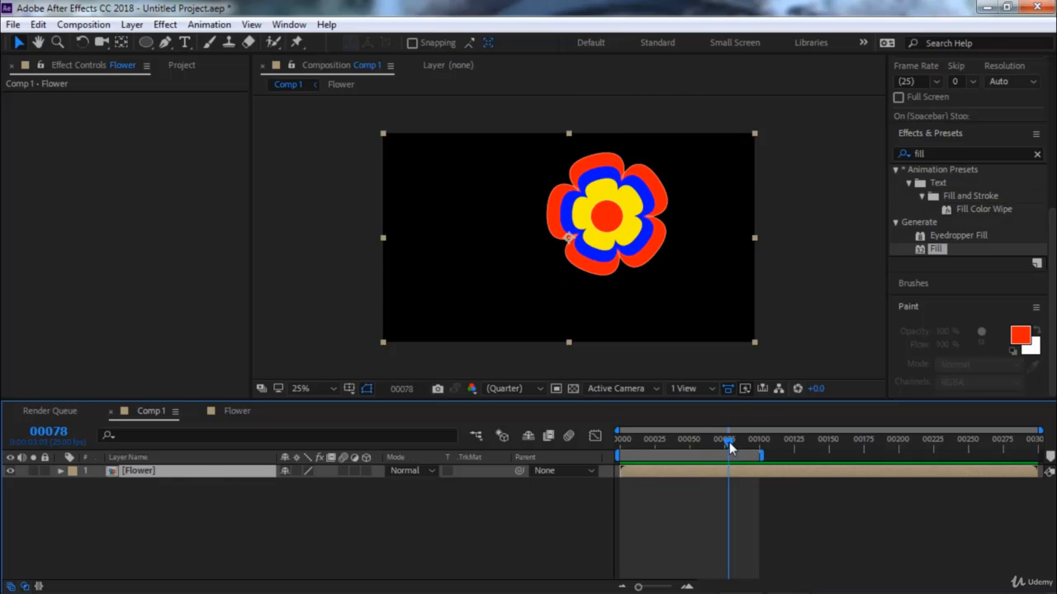
Add Position keyframes of 960, 540 to the Flower layer at frame 101 and at frame 0
{"action": "left_click_drag", "start_coordinate": [729, 442], "coordinate": [762, 444]}
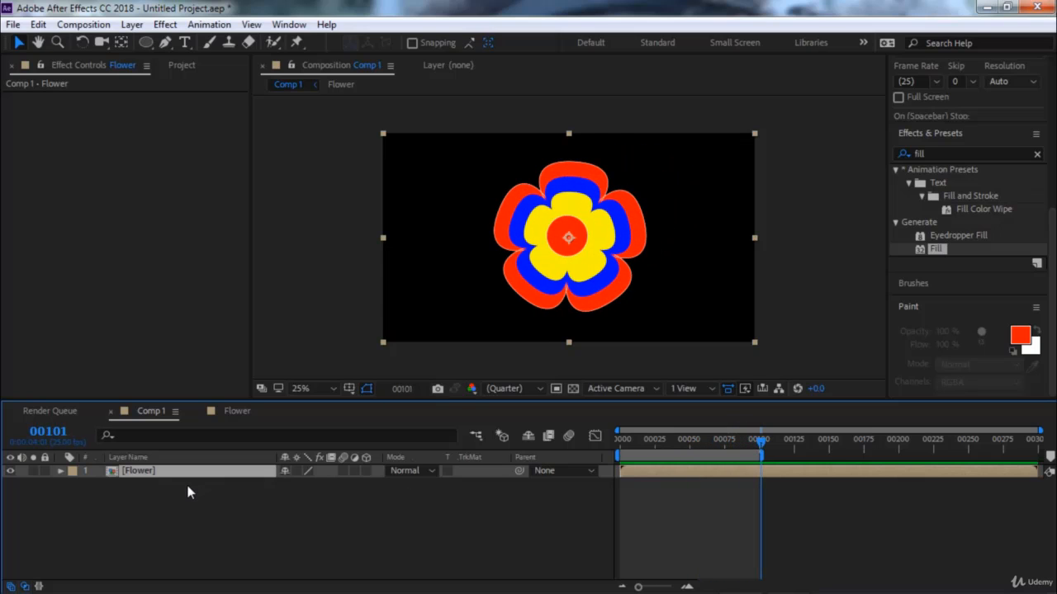
{"action": "key", "text": "p"}
{"action": "left_click", "coordinate": [100, 484]}
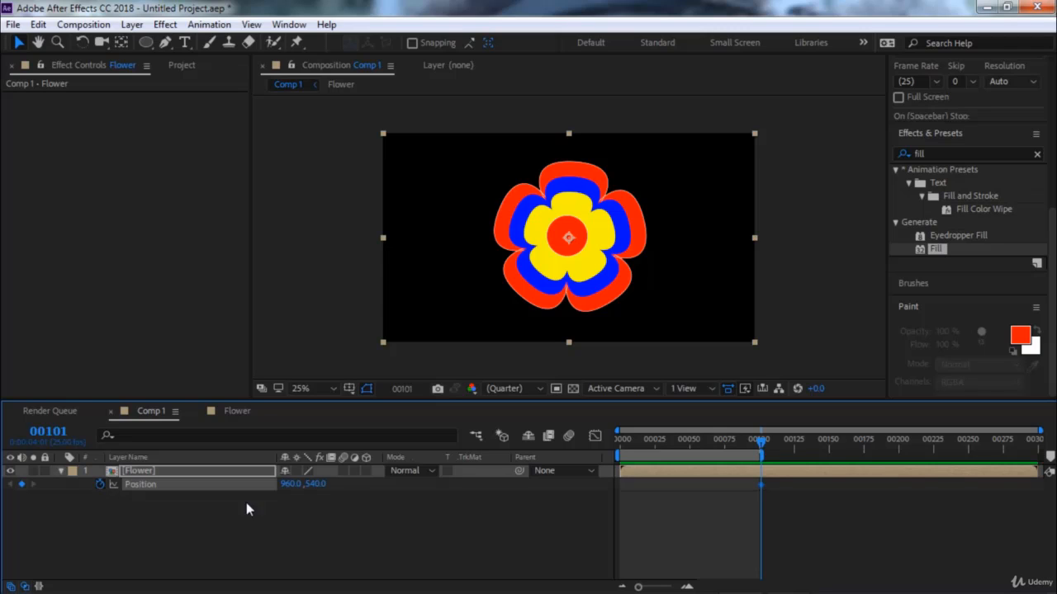
{"action": "left_click_drag", "start_coordinate": [646, 445], "coordinate": [481, 446]}
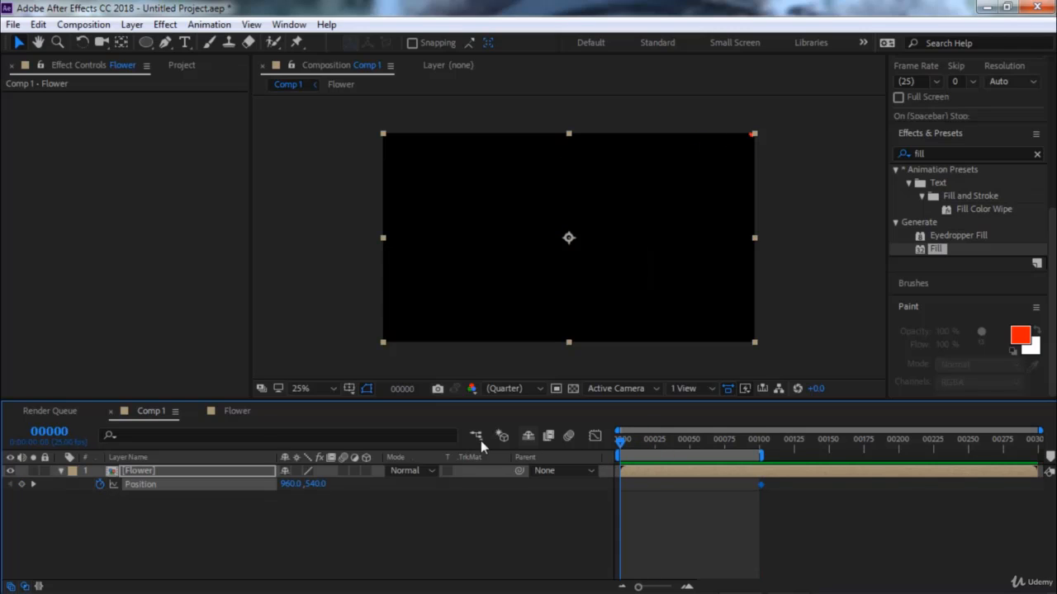
{"action": "left_click", "coordinate": [21, 485]}
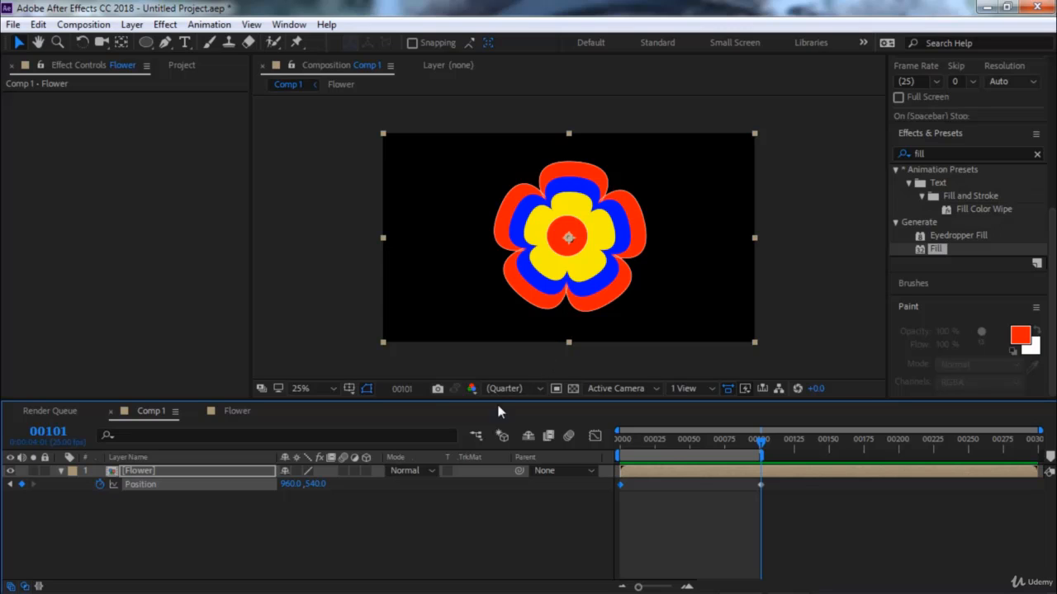
At frame 0, shift the Flower layer left to about -912, 548 so the flower starts at the composition's upper-left corner
{"action": "left_click_drag", "start_coordinate": [606, 449], "coordinate": [564, 450]}
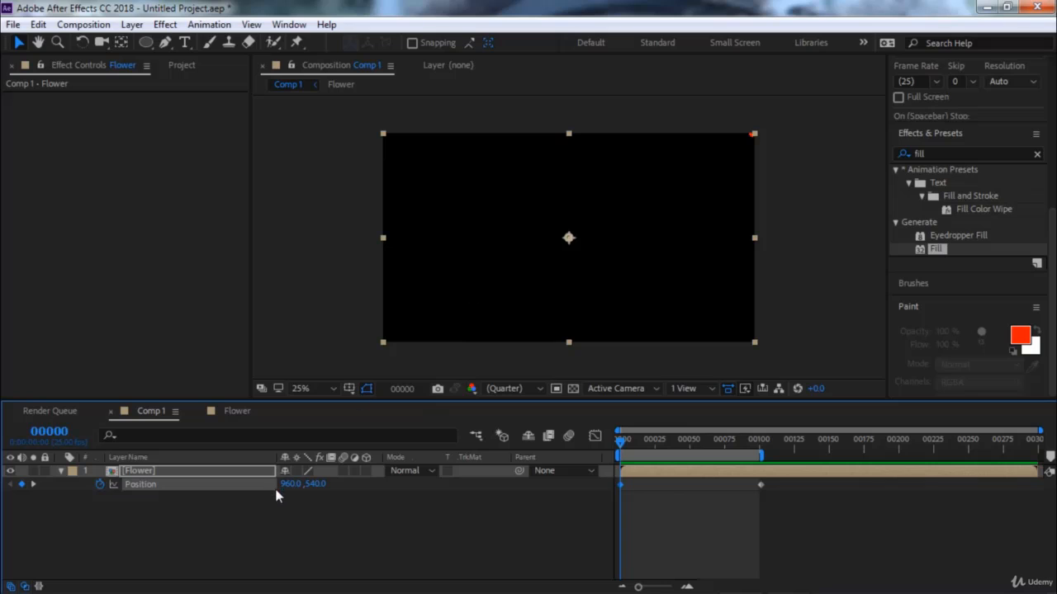
{"action": "mouse_move", "coordinate": [282, 493]}
{"action": "left_mouse_down"}
{"action": "mouse_move", "coordinate": [129, 488]}
{"action": "mouse_move", "coordinate": [301, 484]}
{"action": "mouse_move", "coordinate": [271, 484]}
{"action": "left_mouse_up"}
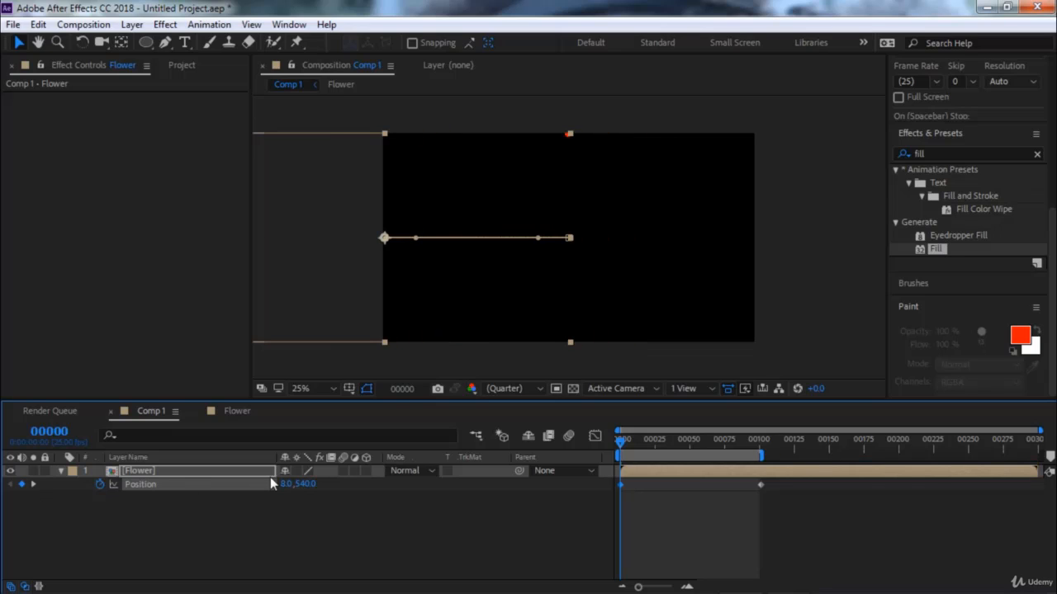
{"action": "left_click_drag", "start_coordinate": [169, 485], "coordinate": [73, 495]}
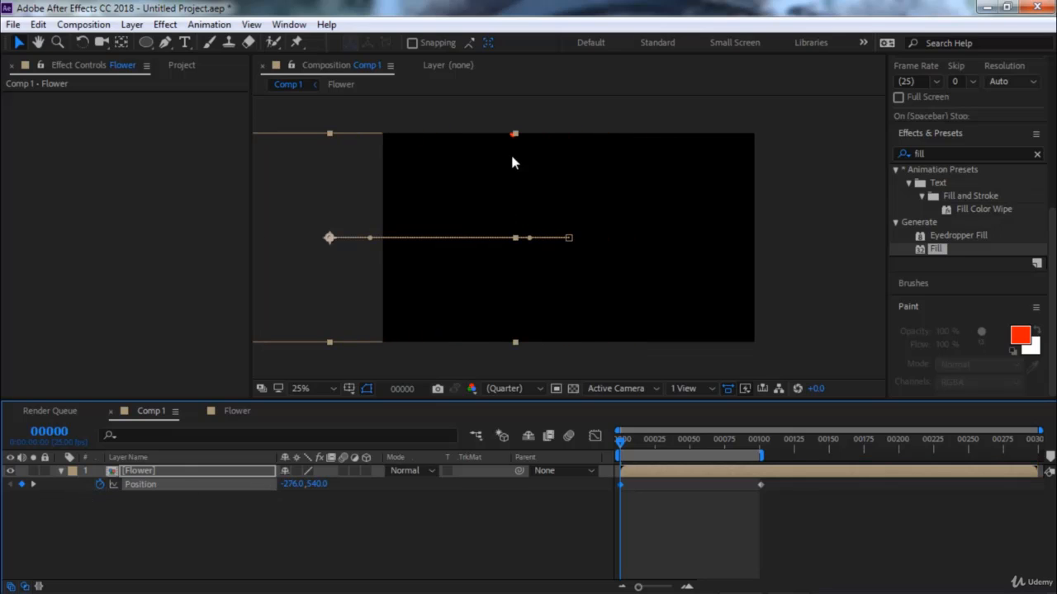
{"action": "left_click_drag", "start_coordinate": [418, 199], "coordinate": [297, 199]}
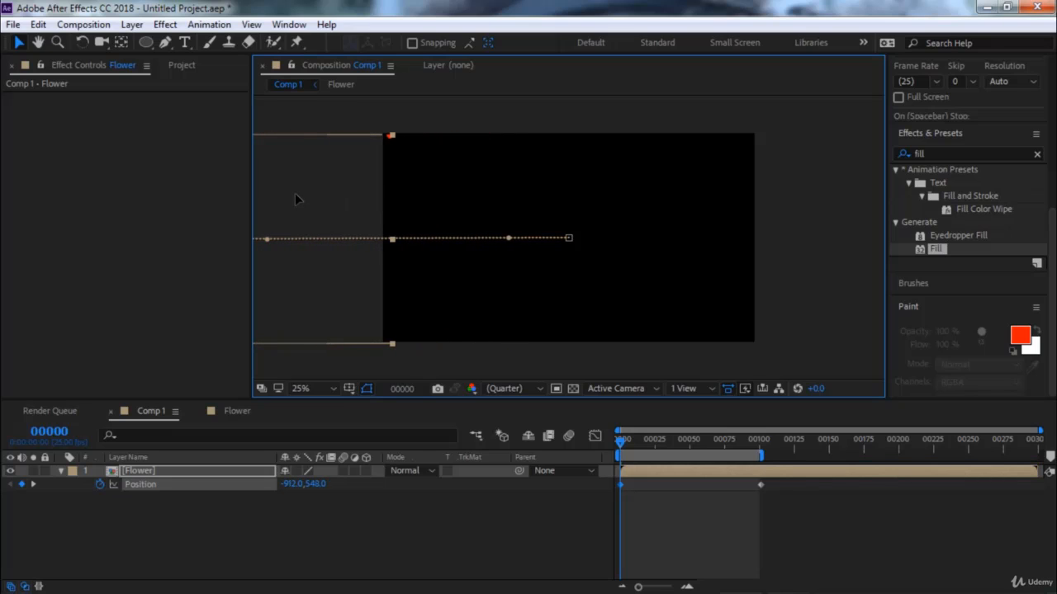
Scrub and play Comp 1 from the start to check the flower's new path towards the centre
{"action": "left_click_drag", "start_coordinate": [639, 437], "coordinate": [756, 446]}
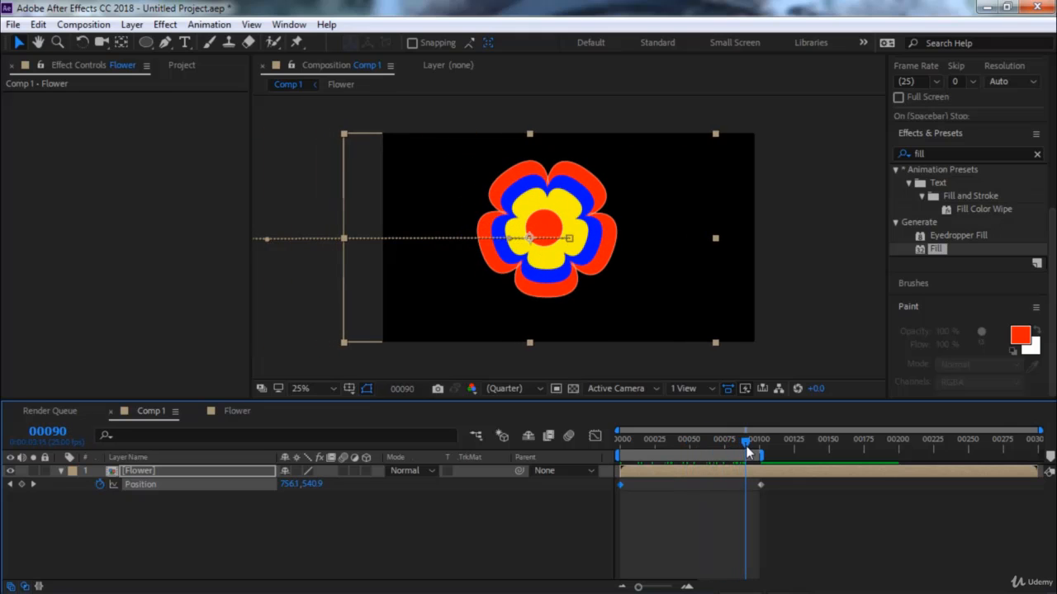
{"action": "key", "text": "Home"}
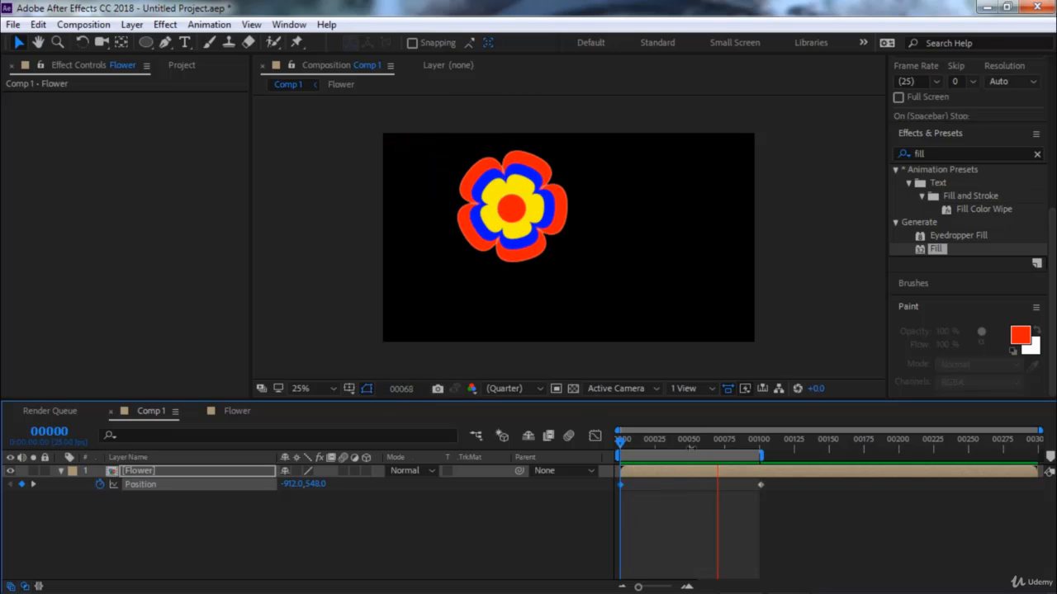
{"action": "left_click_drag", "start_coordinate": [691, 446], "coordinate": [721, 446]}
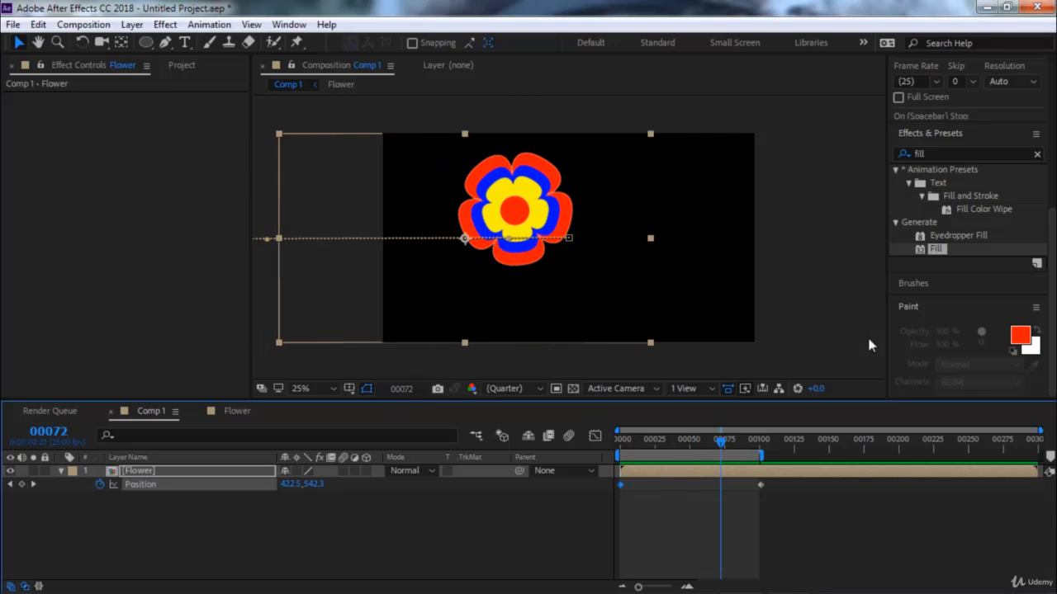
Apply the Hue/Saturation effect to the Flower layer in Comp 1 and set its Master Hue to 235°
{"action": "left_click", "coordinate": [920, 153]}
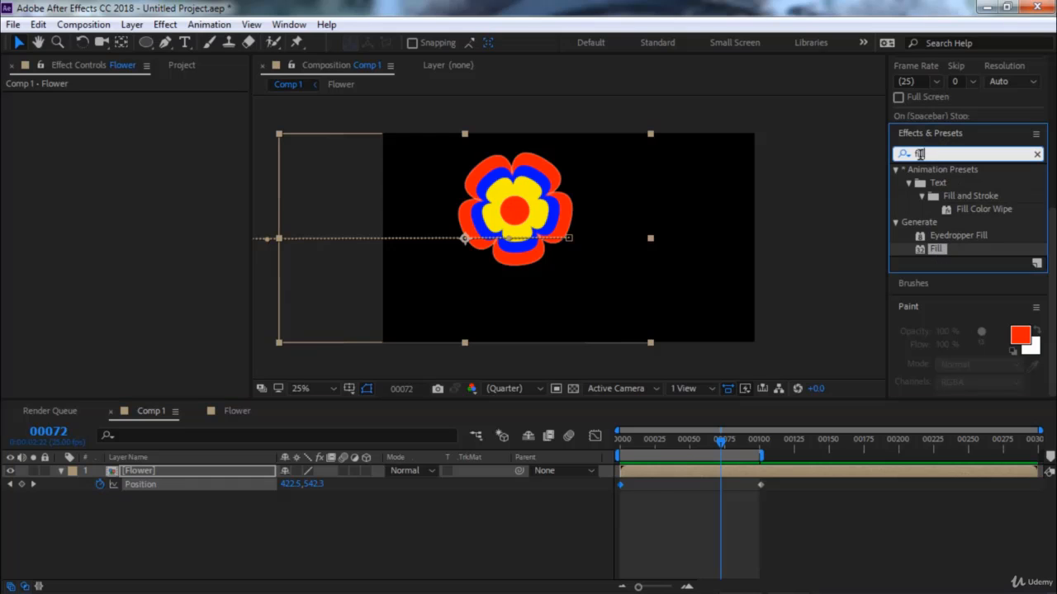
{"action": "type", "text": "hue"}
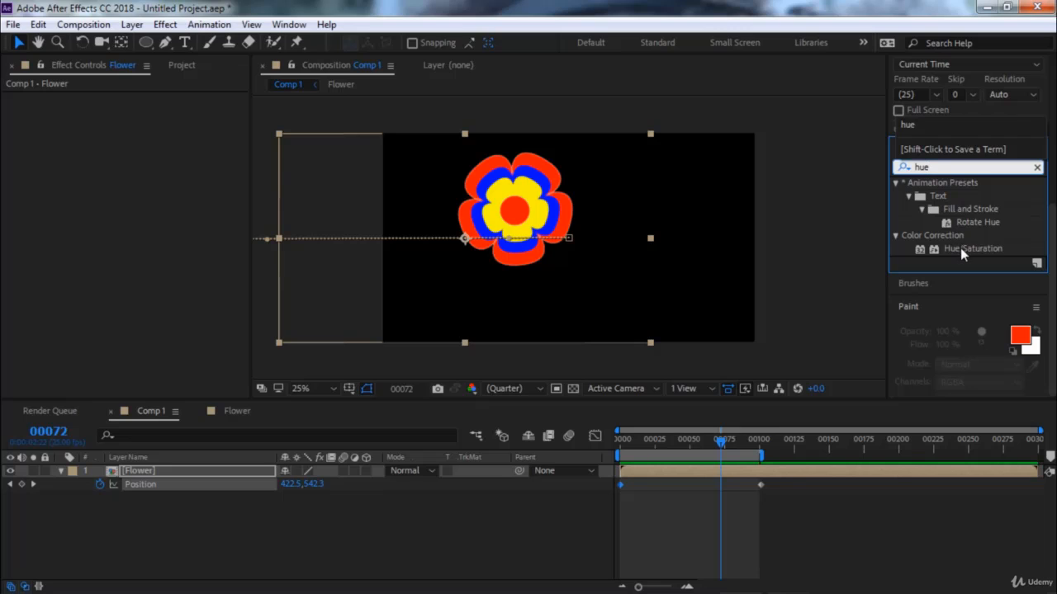
{"action": "left_click", "coordinate": [960, 248]}
{"action": "double_click", "coordinate": [972, 247]}
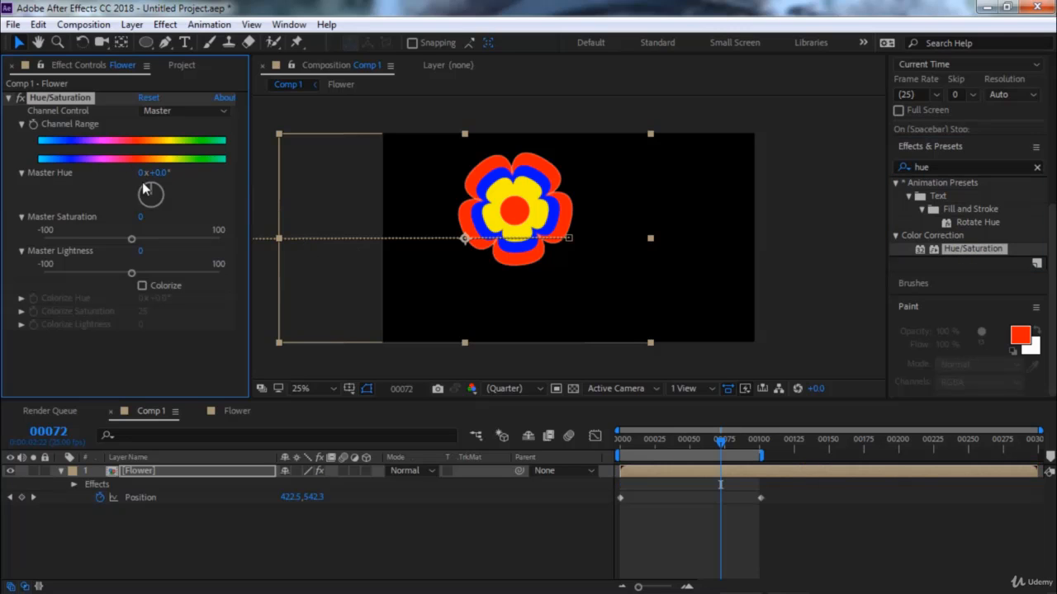
{"action": "left_click_drag", "start_coordinate": [153, 191], "coordinate": [124, 214]}
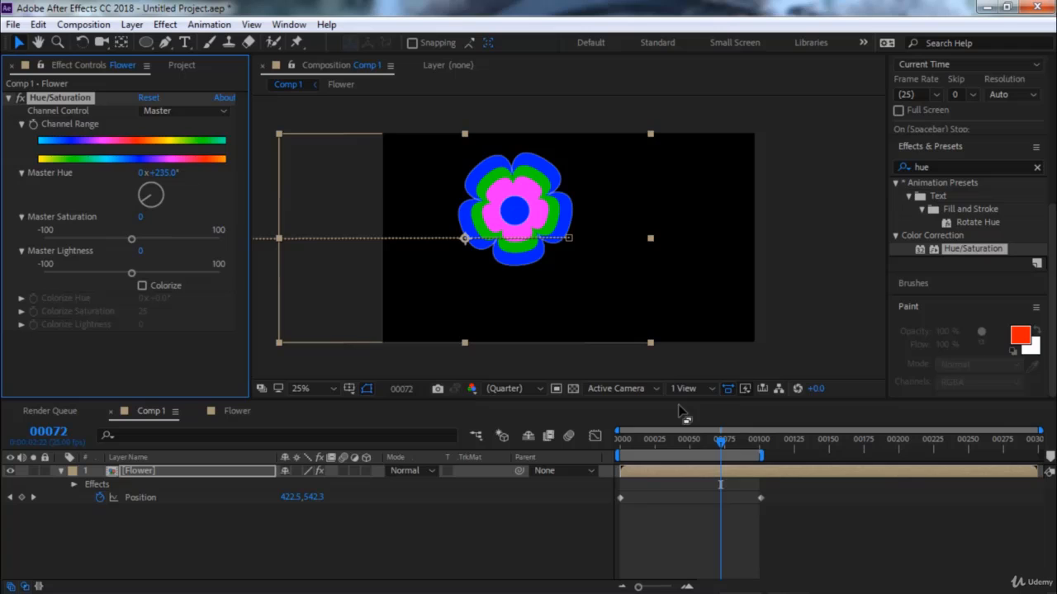
Compare the recoloured flower with the original in the Flower composition, and play Comp 1 from frame 0
{"action": "left_click", "coordinate": [693, 450]}
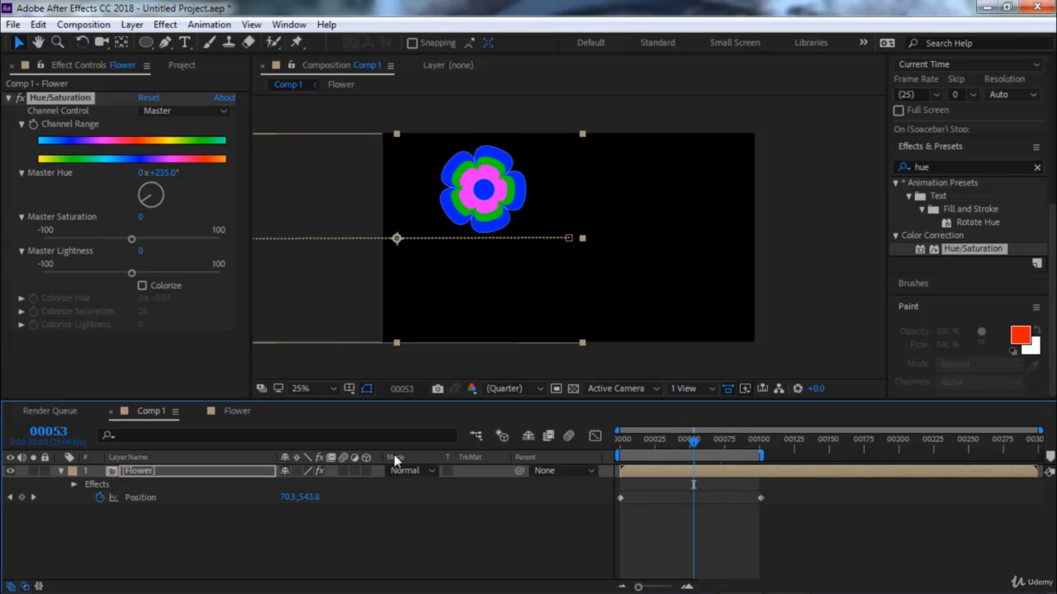
{"action": "left_click", "coordinate": [232, 411]}
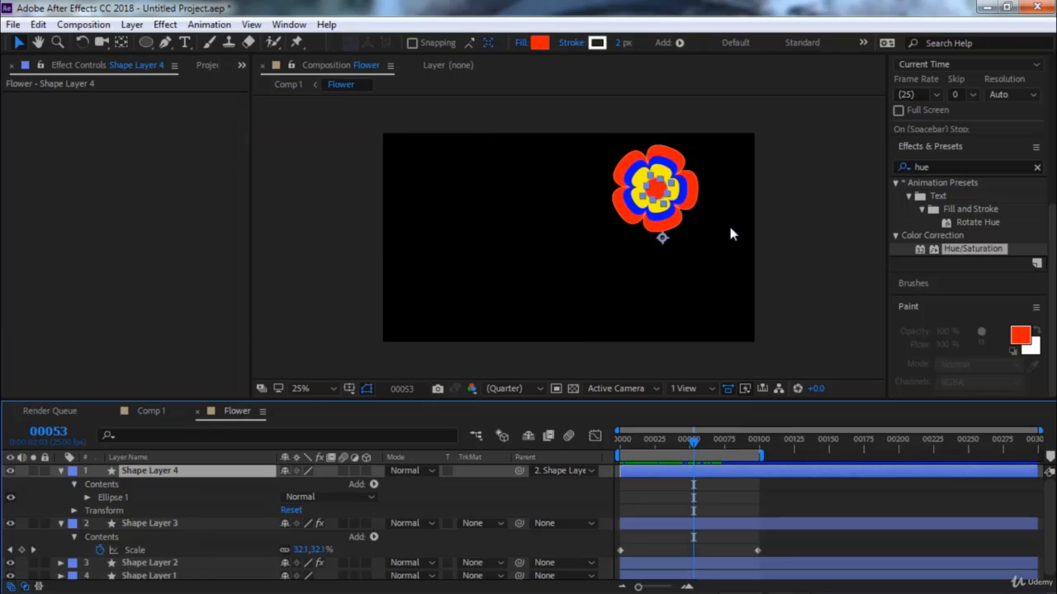
{"action": "left_click", "coordinate": [152, 417]}
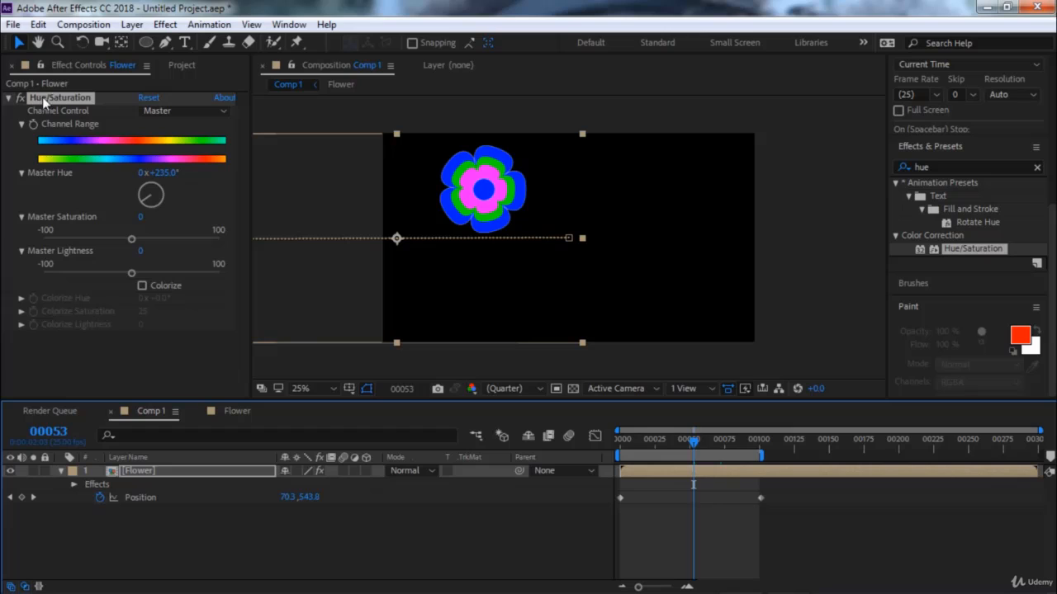
{"action": "left_click_drag", "start_coordinate": [636, 441], "coordinate": [589, 441]}
{"action": "key", "text": "space"}
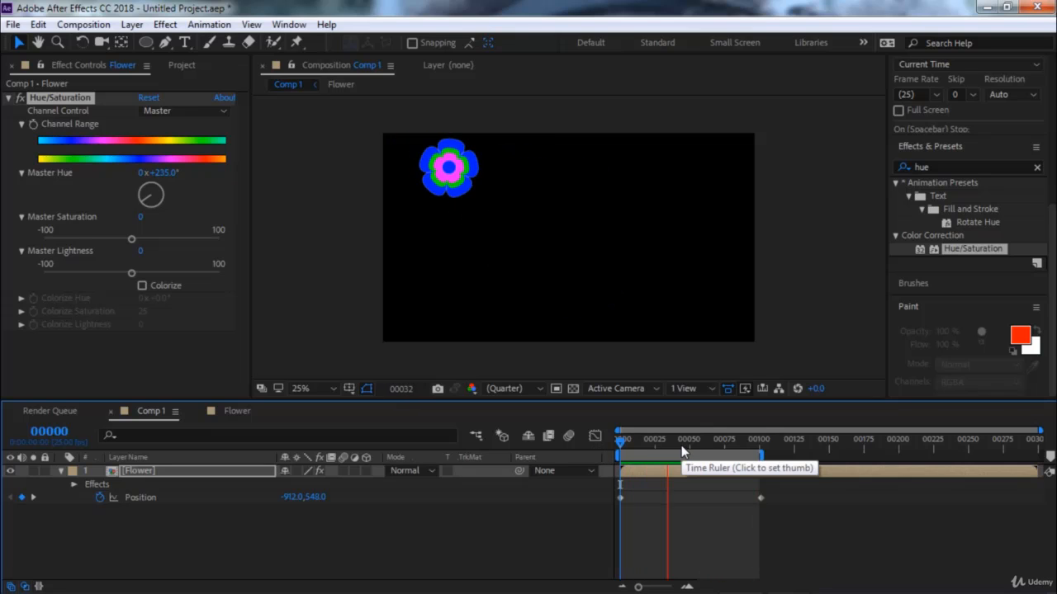
At frame 0, duplicate the Flower layer twice, moving one copy's flower to the composition's lower-right corner and the other's to the lower-left
{"action": "left_click_drag", "start_coordinate": [681, 445], "coordinate": [620, 450]}
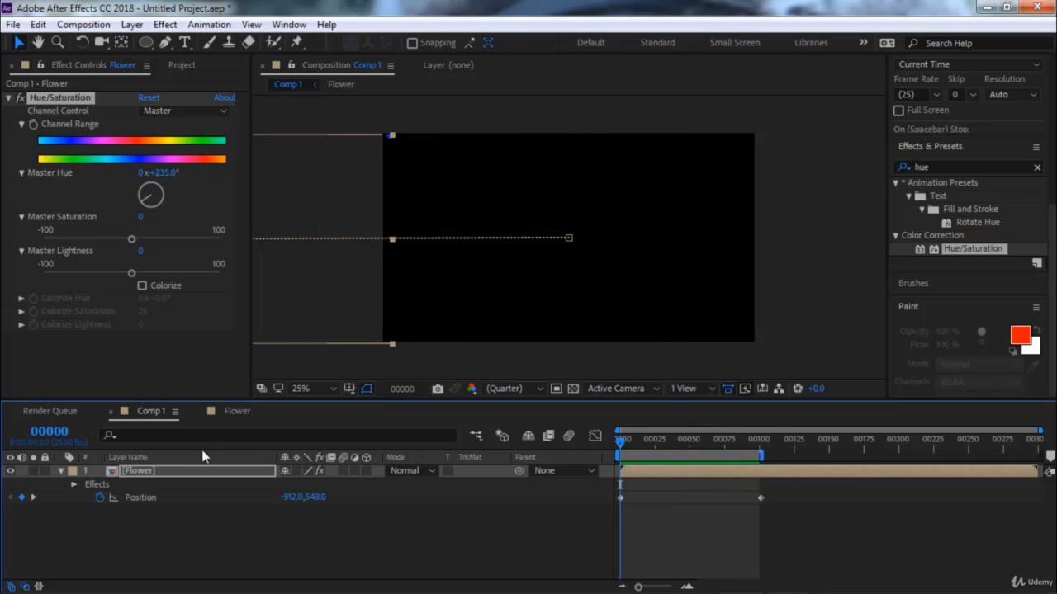
{"action": "left_click", "coordinate": [159, 471]}
{"action": "key", "text": "ctrl+d"}
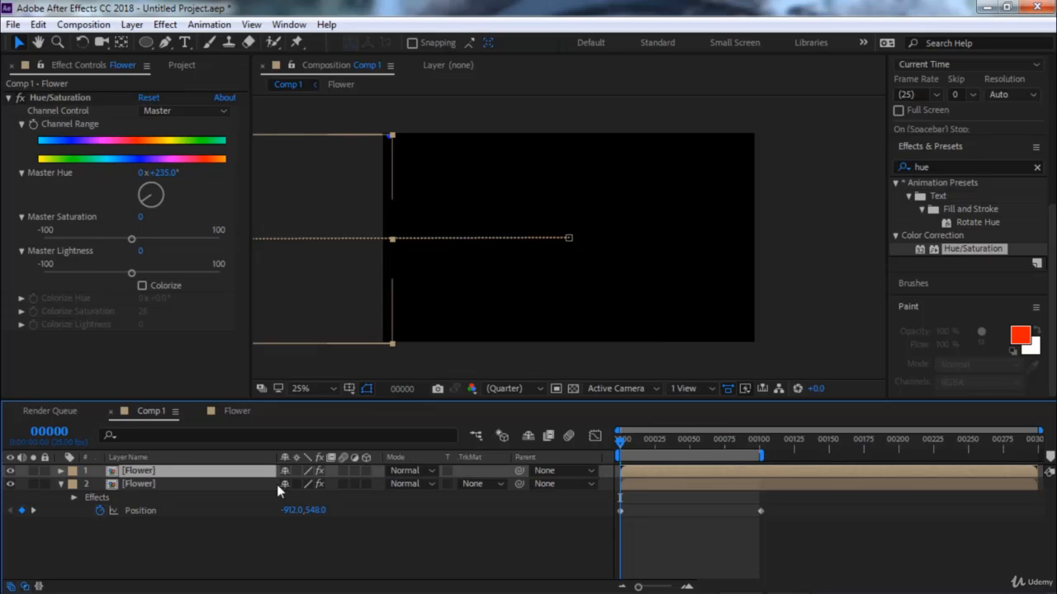
{"action": "left_click_drag", "start_coordinate": [620, 446], "coordinate": [589, 441]}
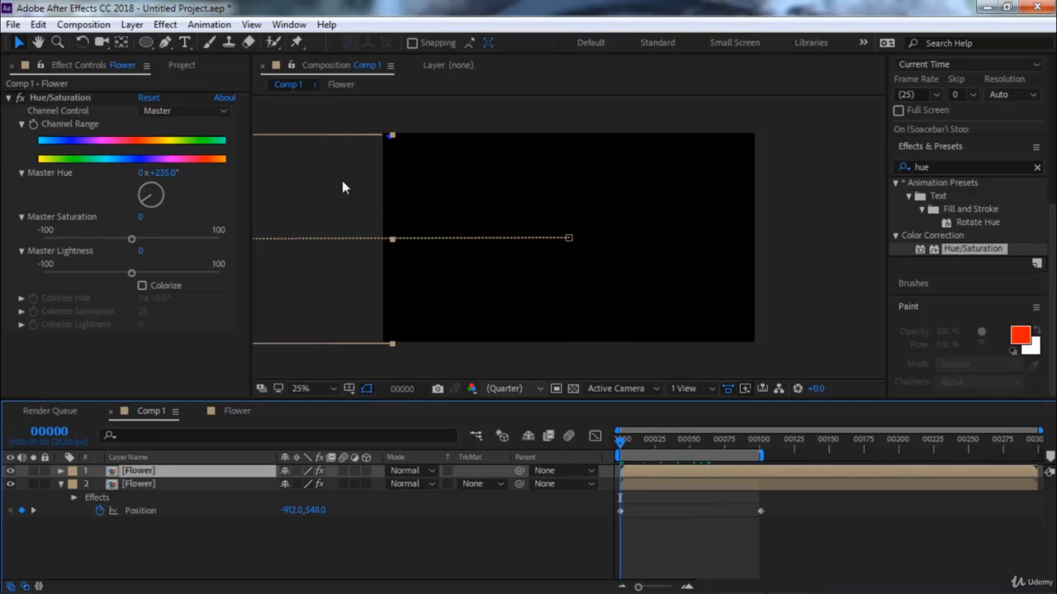
{"action": "left_click_drag", "start_coordinate": [342, 188], "coordinate": [696, 381]}
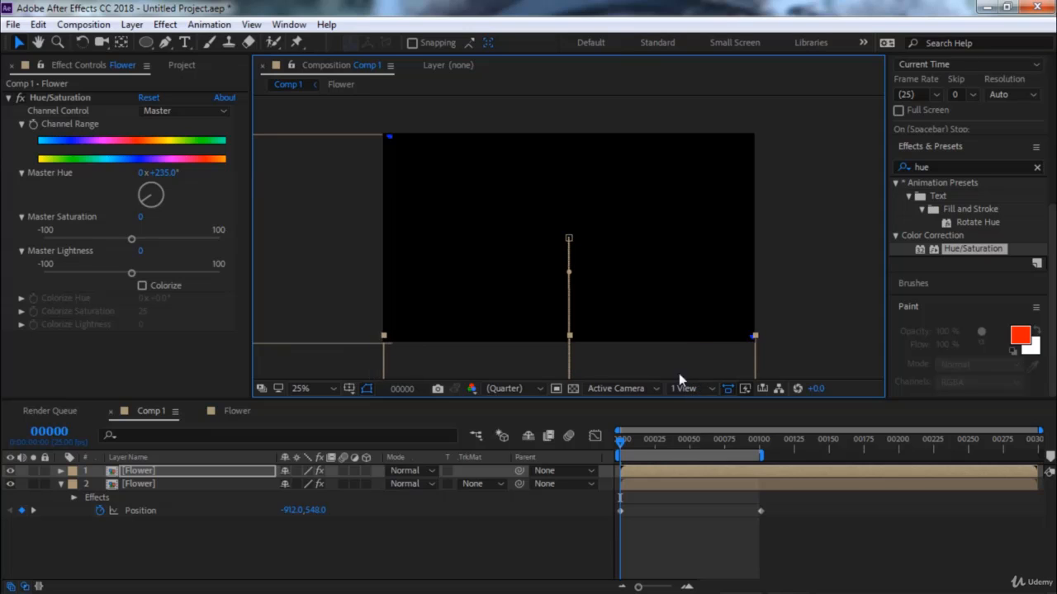
{"action": "key", "text": "ctrl+d"}
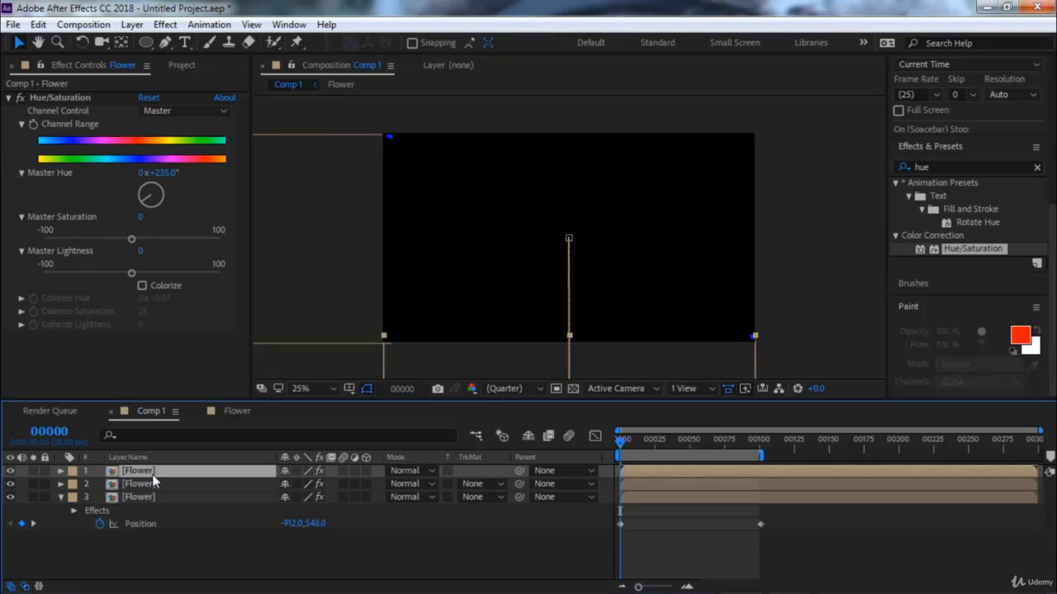
{"action": "left_click_drag", "start_coordinate": [668, 359], "coordinate": [324, 360]}
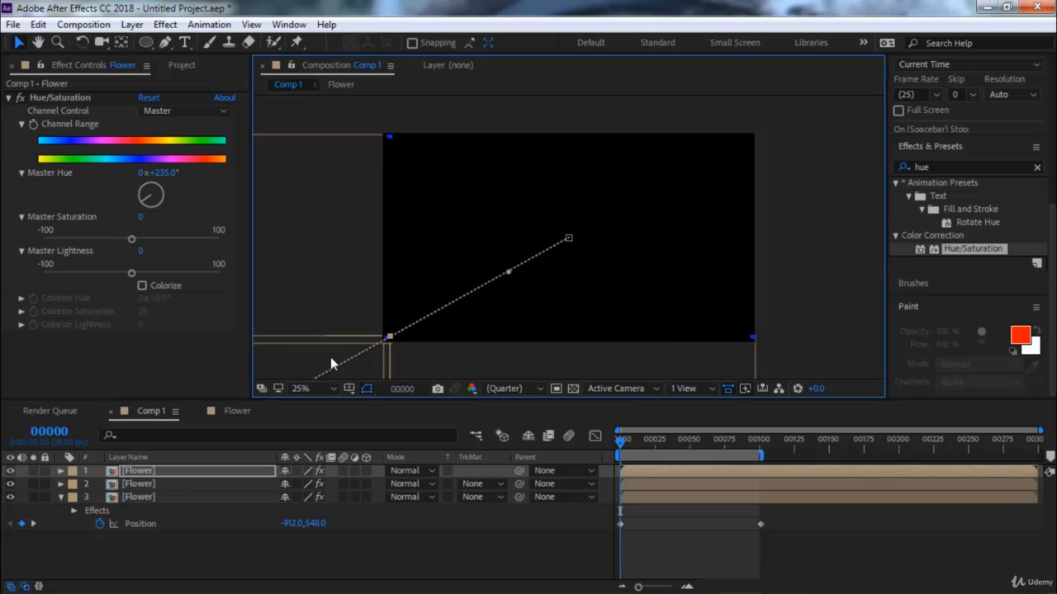
Duplicate the topmost Flower layer and move the copy's flower to the composition's upper-right corner at frame 0
{"action": "left_click", "coordinate": [173, 474]}
{"action": "key", "text": "ctrl+d"}
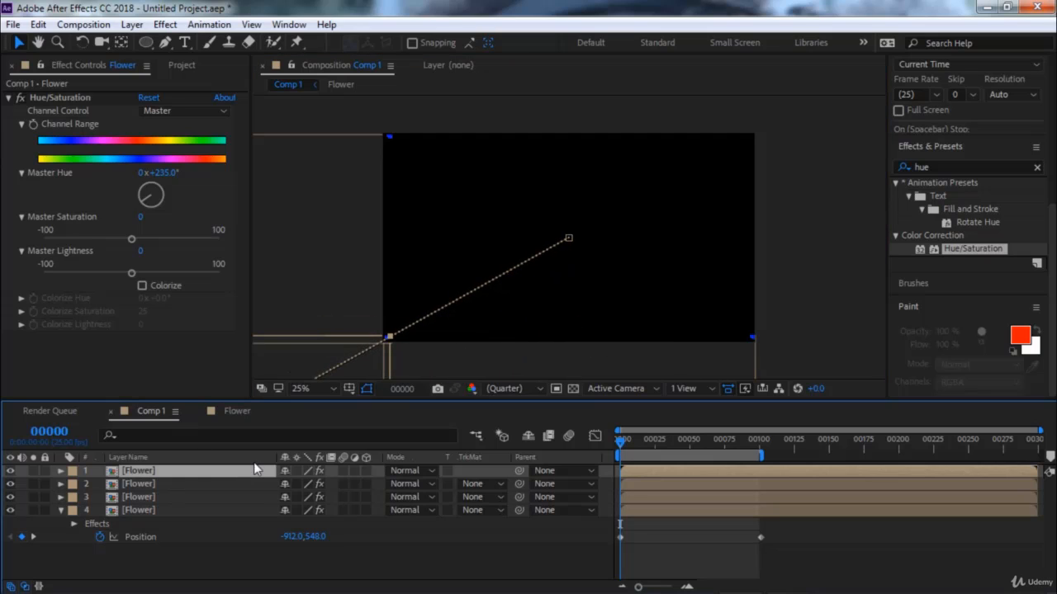
{"action": "left_click_drag", "start_coordinate": [302, 351], "coordinate": [669, 161]}
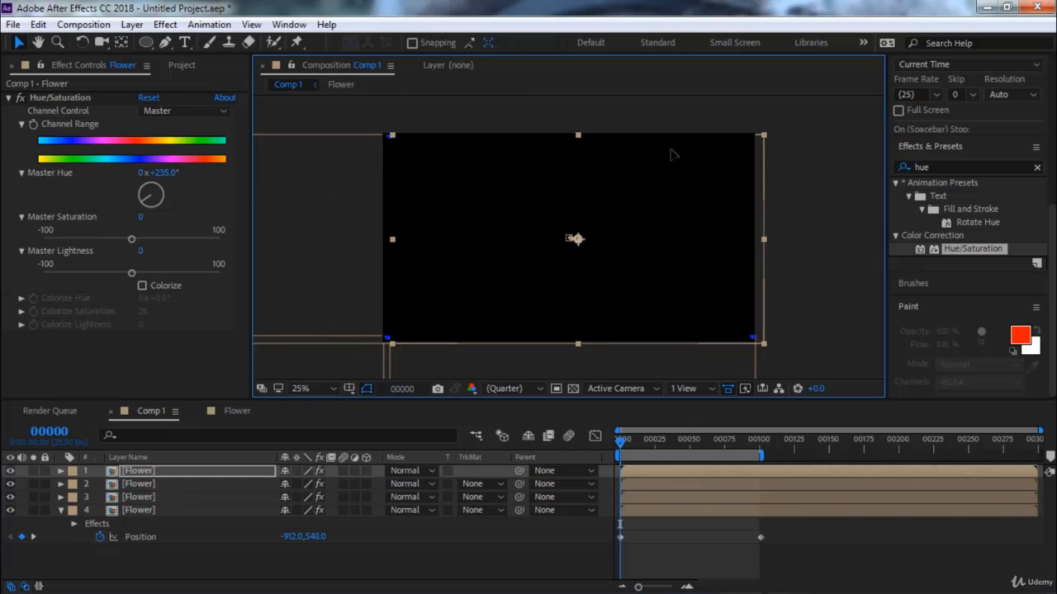
Play Comp 1 from the start to check the motion of all four flowers, and return to frame 0
{"action": "left_click", "coordinate": [625, 445]}
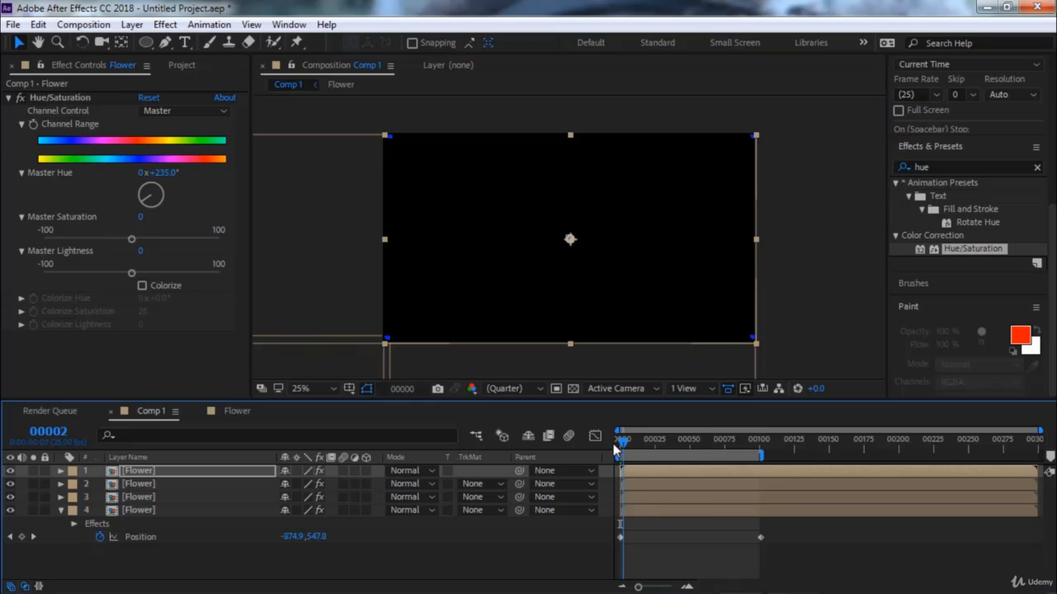
{"action": "key", "text": "space"}
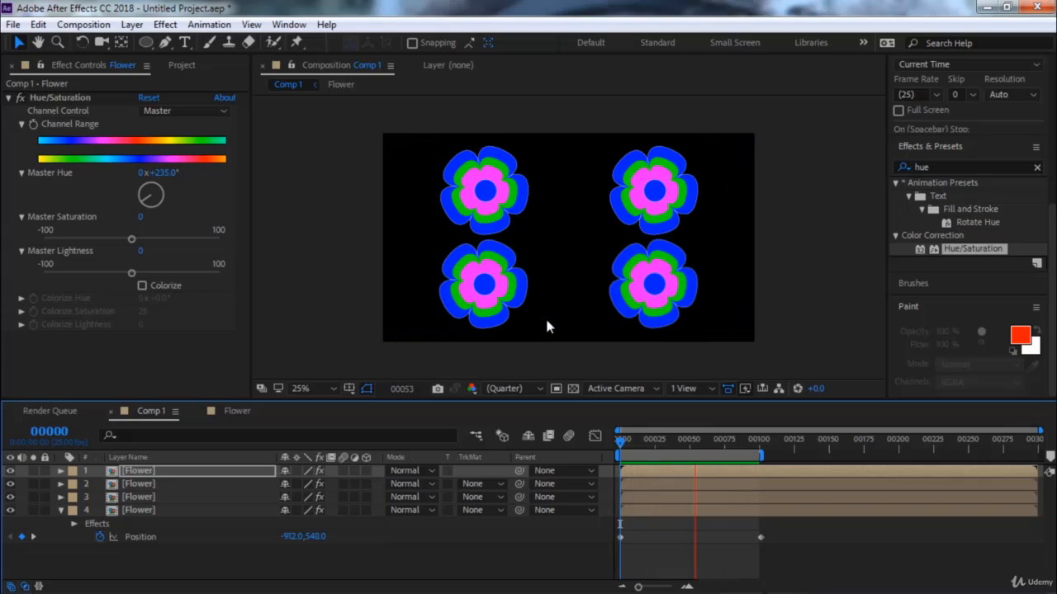
{"action": "key", "text": "space"}
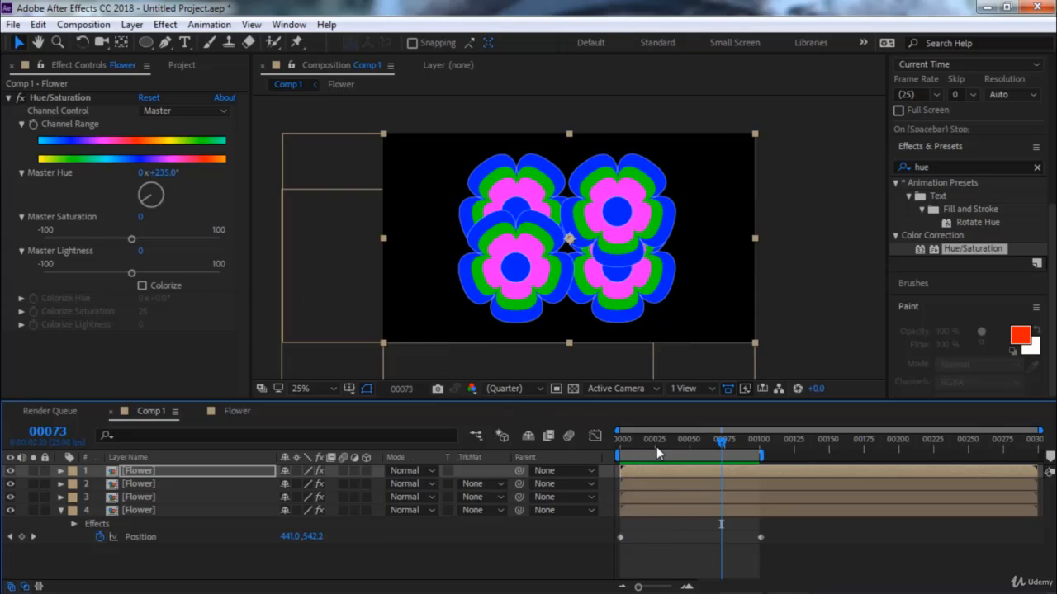
{"action": "left_click_drag", "start_coordinate": [657, 447], "coordinate": [596, 459]}
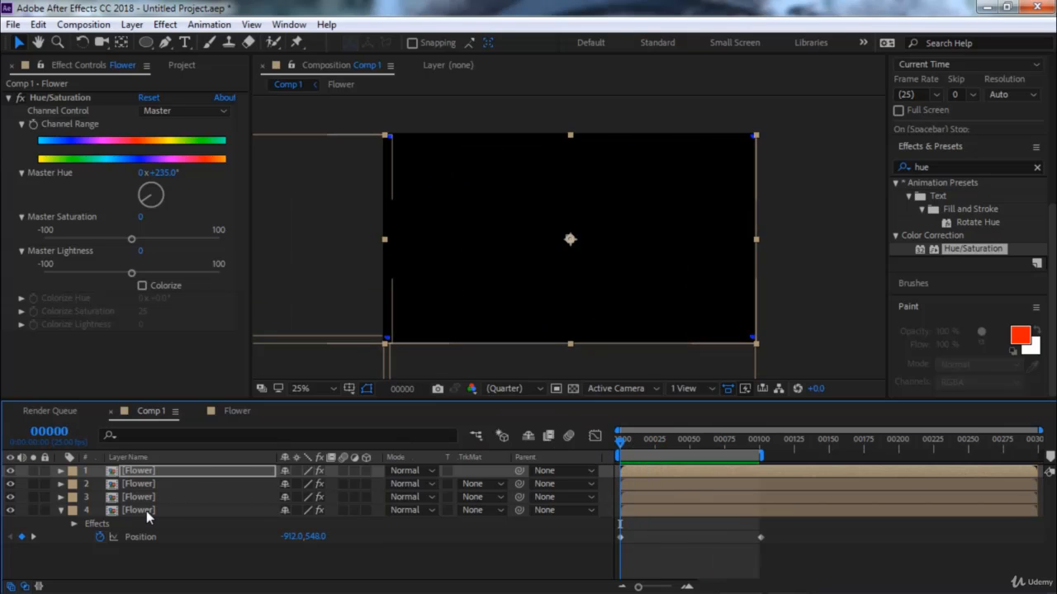
Pre-compose all four Flower layers into Pre-comp 1, moving all attributes into the new composition
{"action": "left_click", "coordinate": [147, 510], "text": "shift"}
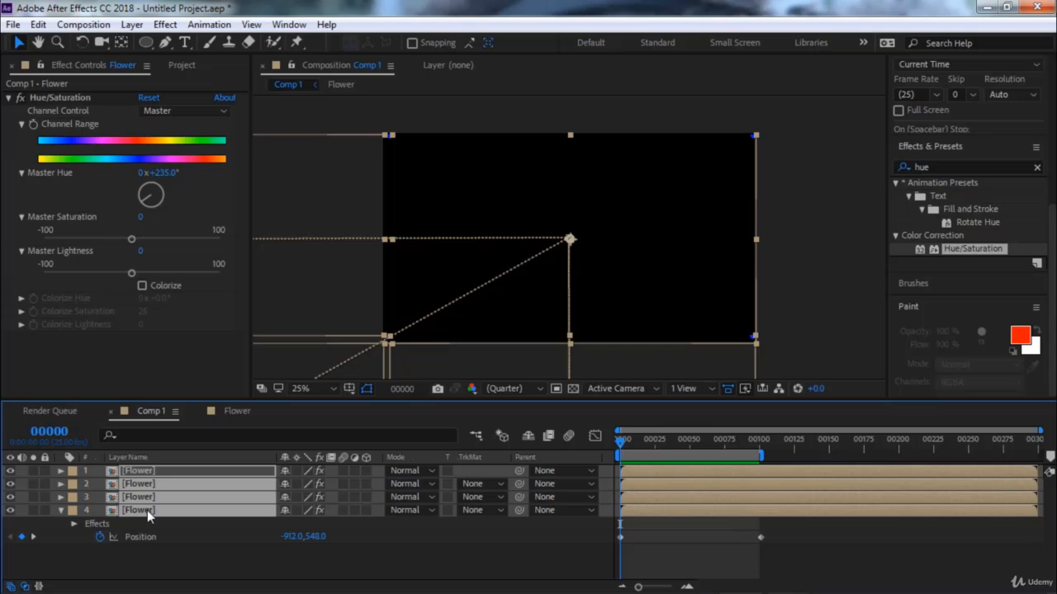
{"action": "key", "text": "ctrl+shift+c"}
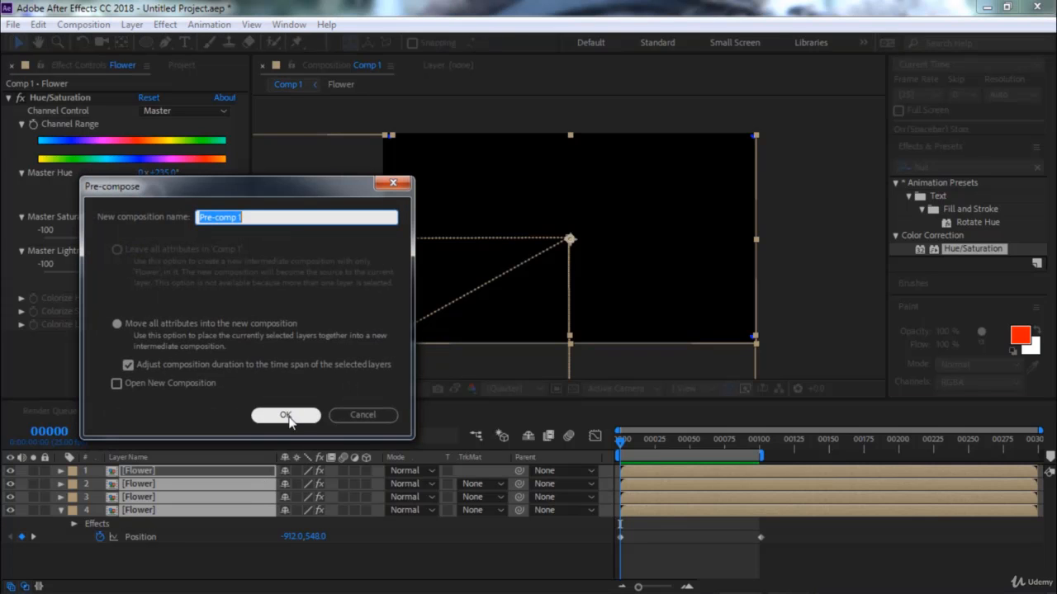
{"action": "left_click", "coordinate": [285, 416]}
Move to frame 59 and reveal the Scale property of the Pre-comp 1 layer
{"action": "left_click", "coordinate": [691, 443]}
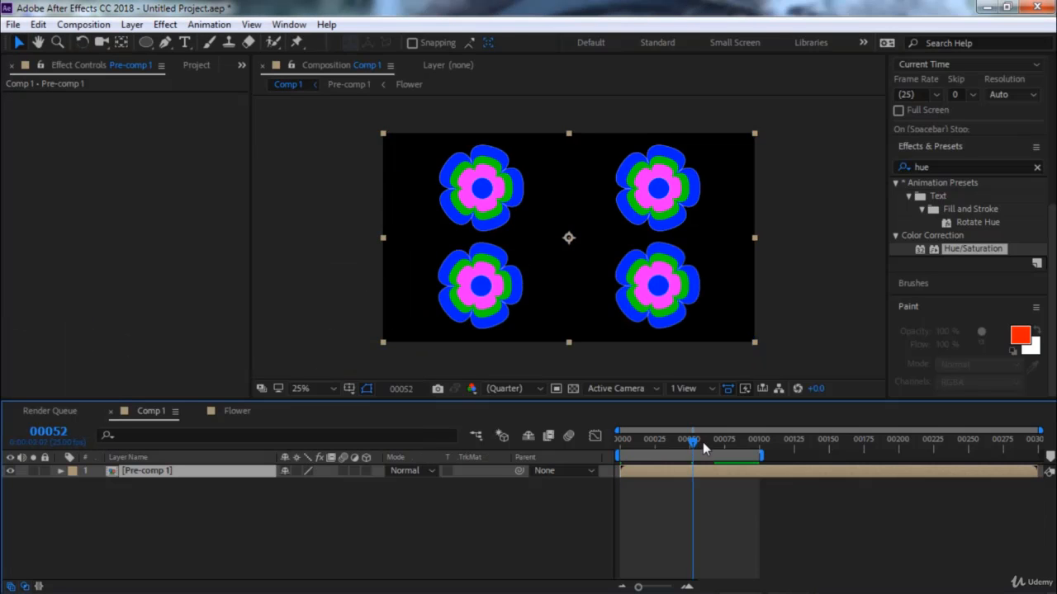
{"action": "left_click", "coordinate": [703, 442]}
{"action": "key", "text": "s"}
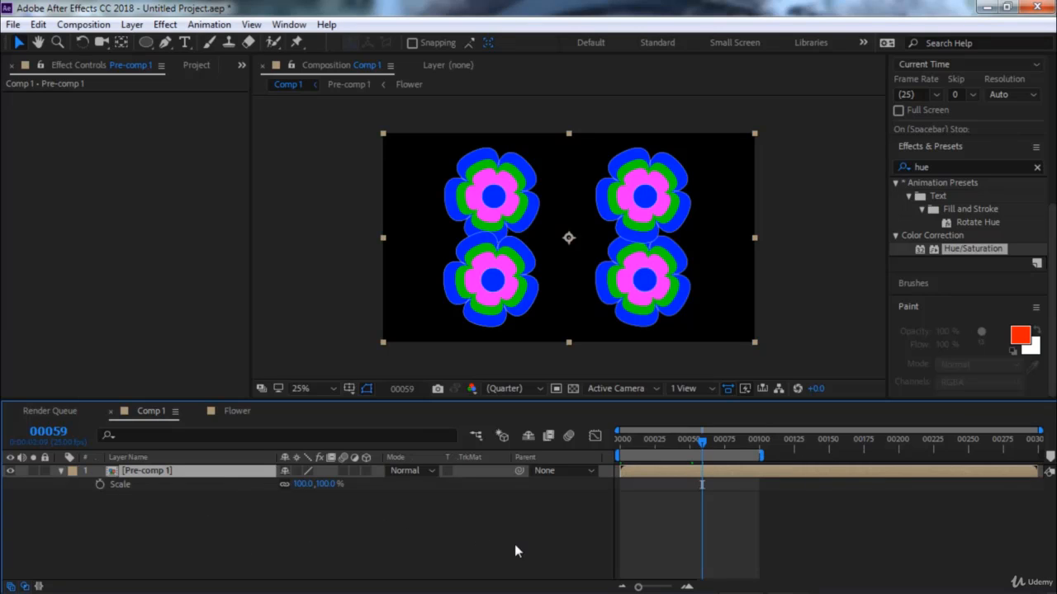
Try scaling the original Pre-comp 1 layer down to 75%, and undo the change
{"action": "left_click_drag", "start_coordinate": [330, 493], "coordinate": [313, 487]}
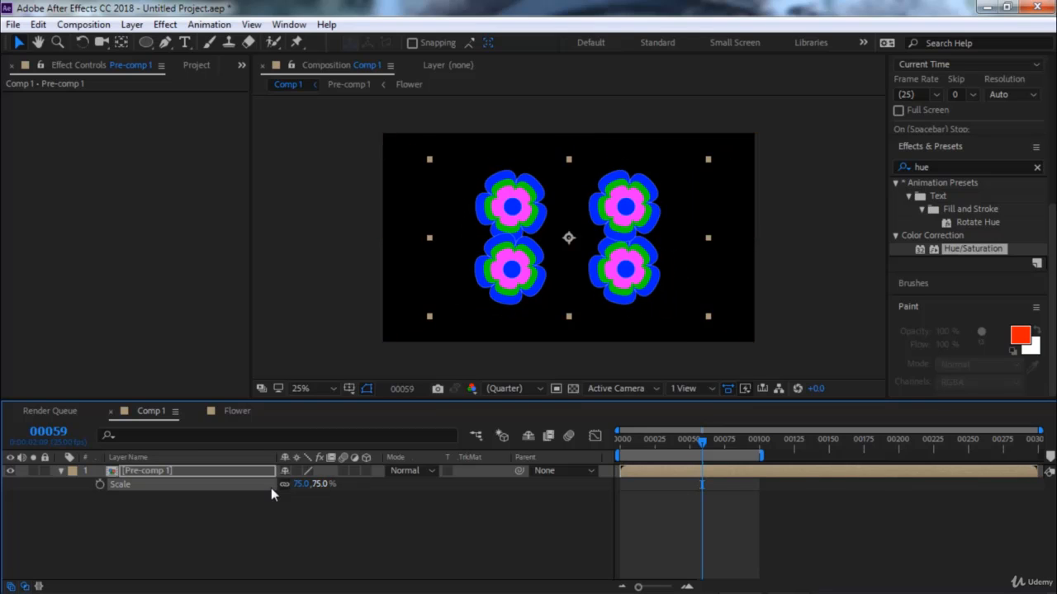
{"action": "left_click", "coordinate": [218, 474]}
{"action": "key", "text": "ctrl+z"}
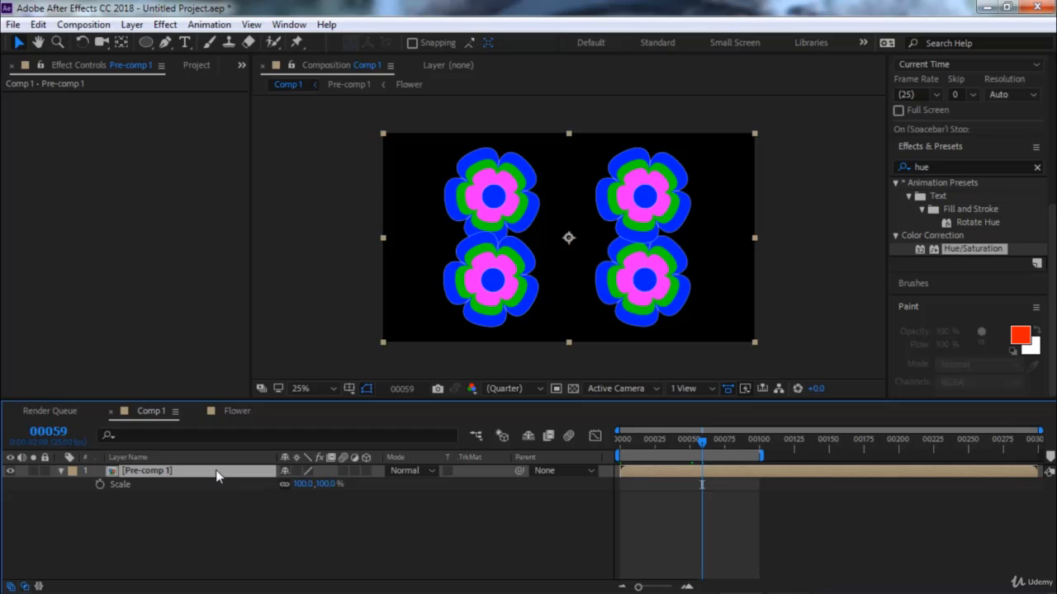
Duplicate the Pre-comp 1 layer twice, scaling one copy to 50% and the other to 25%
{"action": "key", "text": "ctrl+d"}
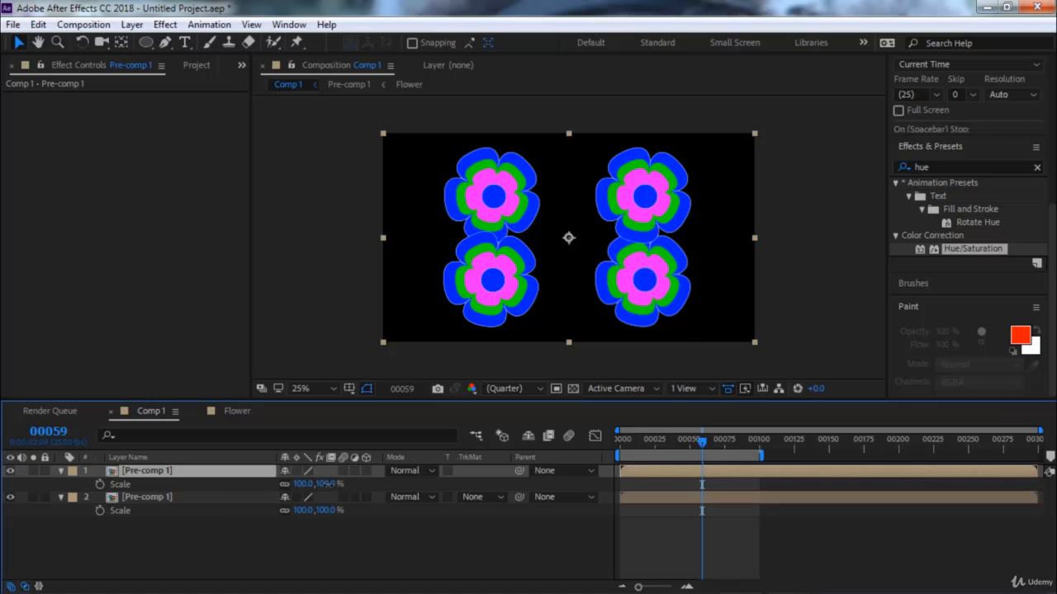
{"action": "left_click_drag", "start_coordinate": [330, 484], "coordinate": [296, 487]}
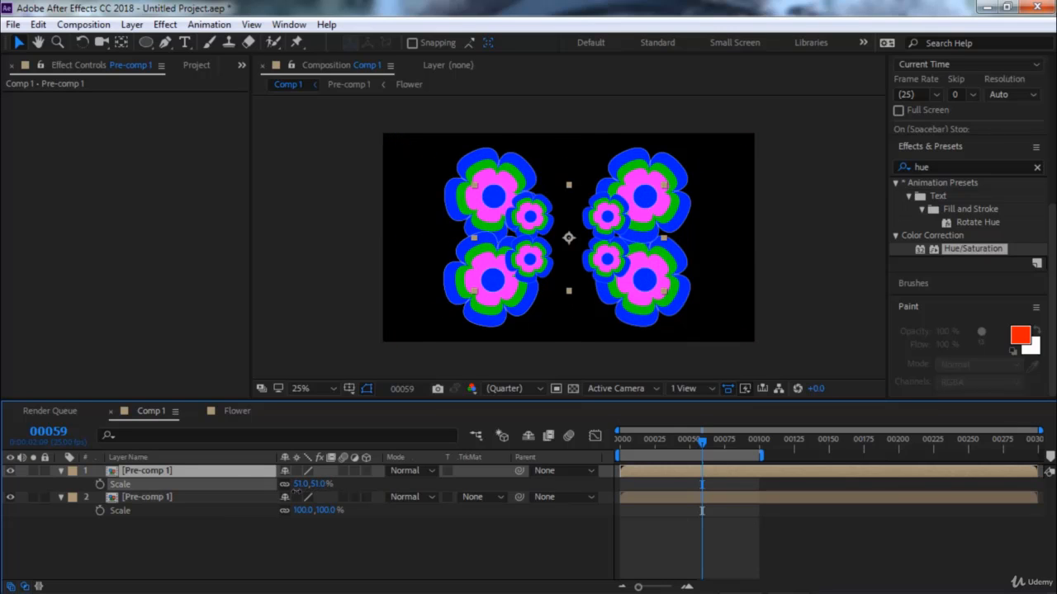
{"action": "key", "text": "ctrl+d"}
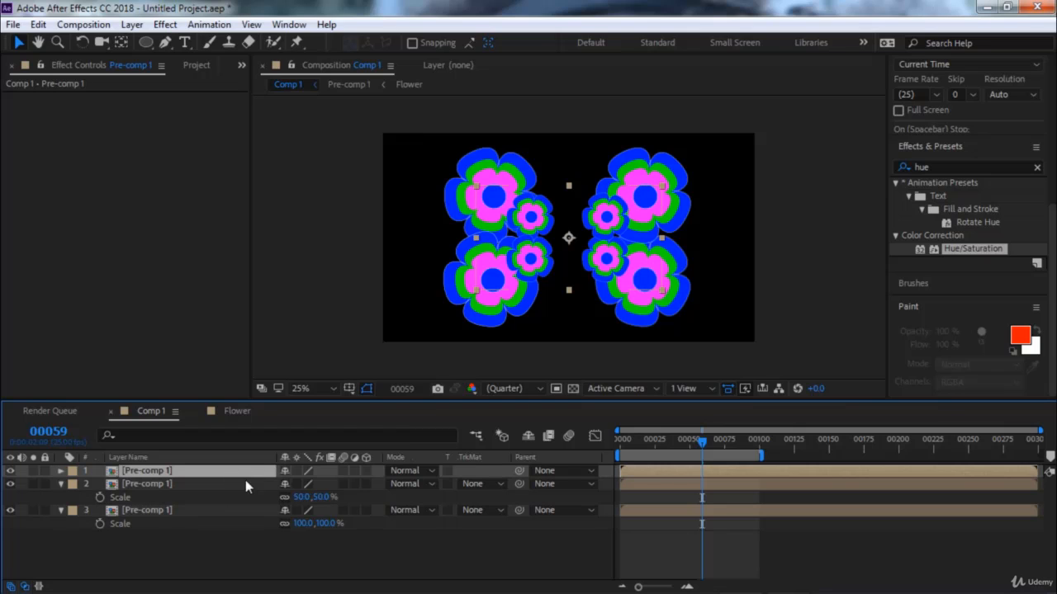
{"action": "key", "text": "s"}
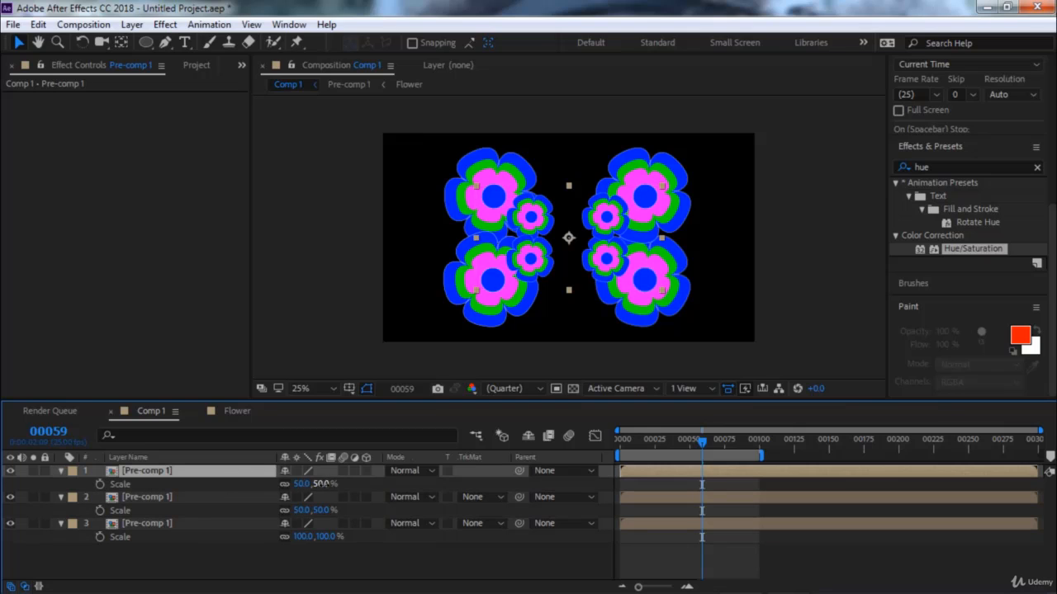
{"action": "left_click_drag", "start_coordinate": [321, 484], "coordinate": [301, 487]}
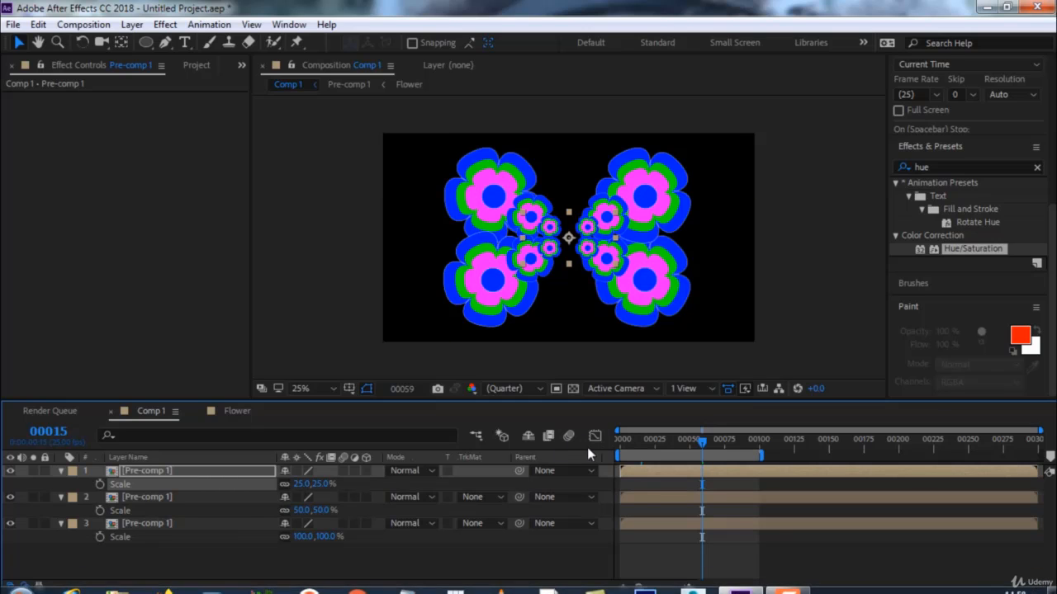
Play Comp 1 from frame 0 to check the three nested flower sets, and stop at frame 38
{"action": "left_click", "coordinate": [617, 446]}
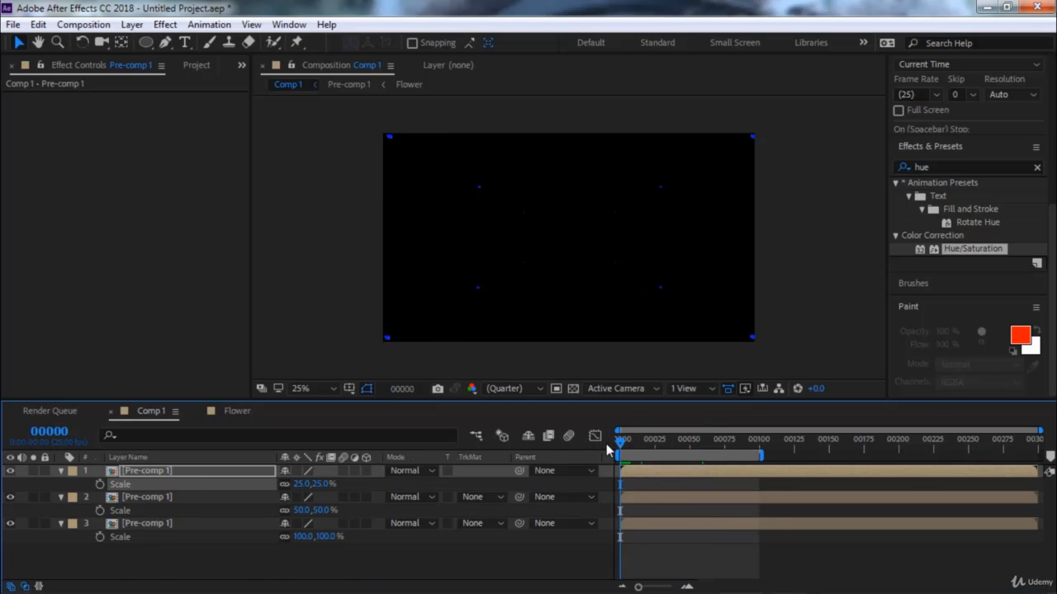
{"action": "key", "text": "space"}
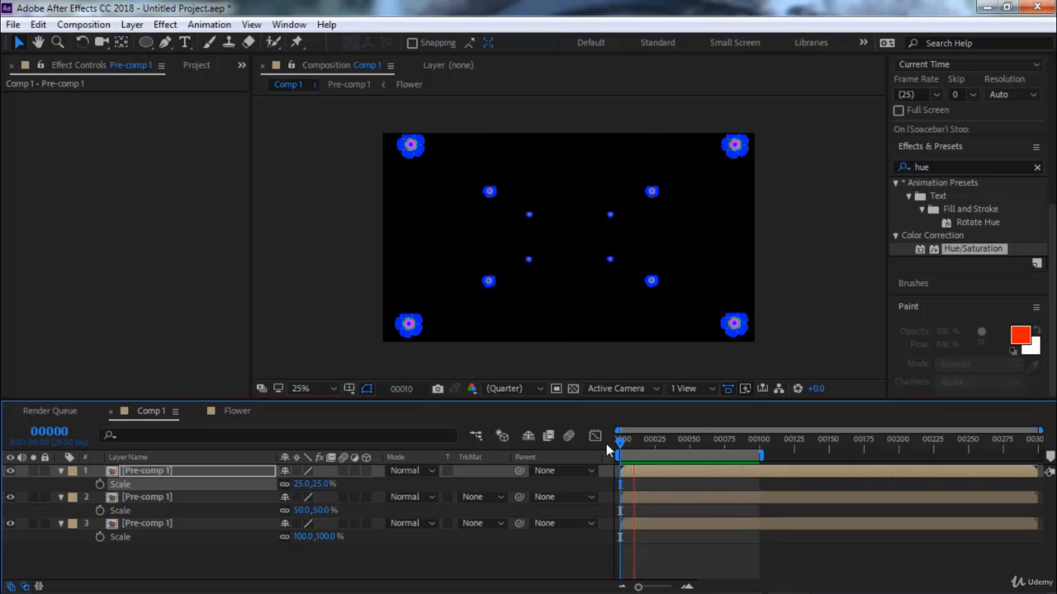
{"action": "left_click", "coordinate": [190, 526], "text": "shift"}
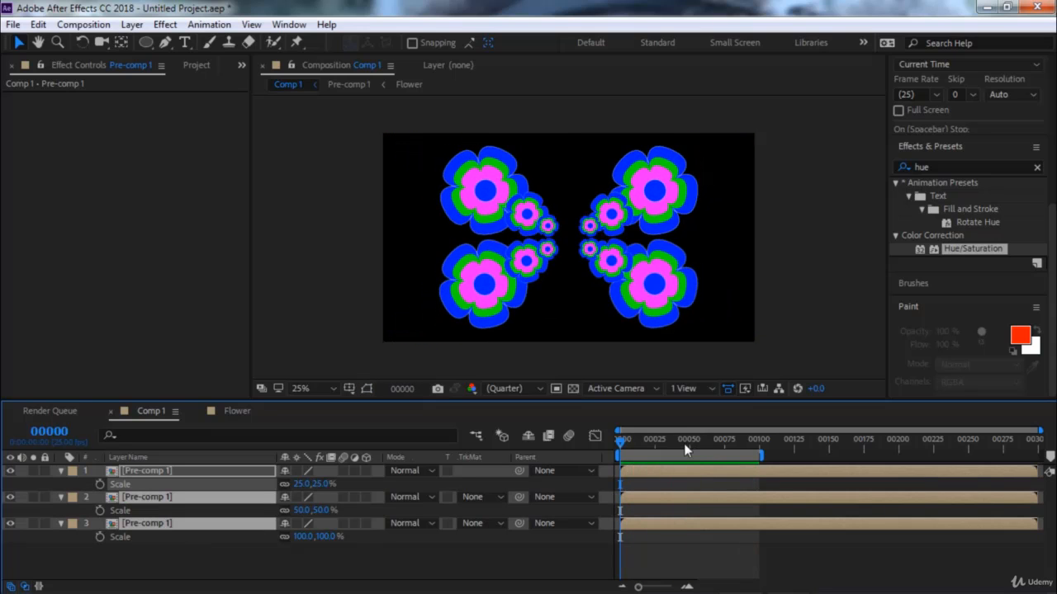
{"action": "left_click_drag", "start_coordinate": [683, 443], "coordinate": [674, 443]}
Pre-compose the three Pre-comp 1 layers into Pre-comp 2, moving all attributes into the new composition
{"action": "left_click", "coordinate": [191, 562]}
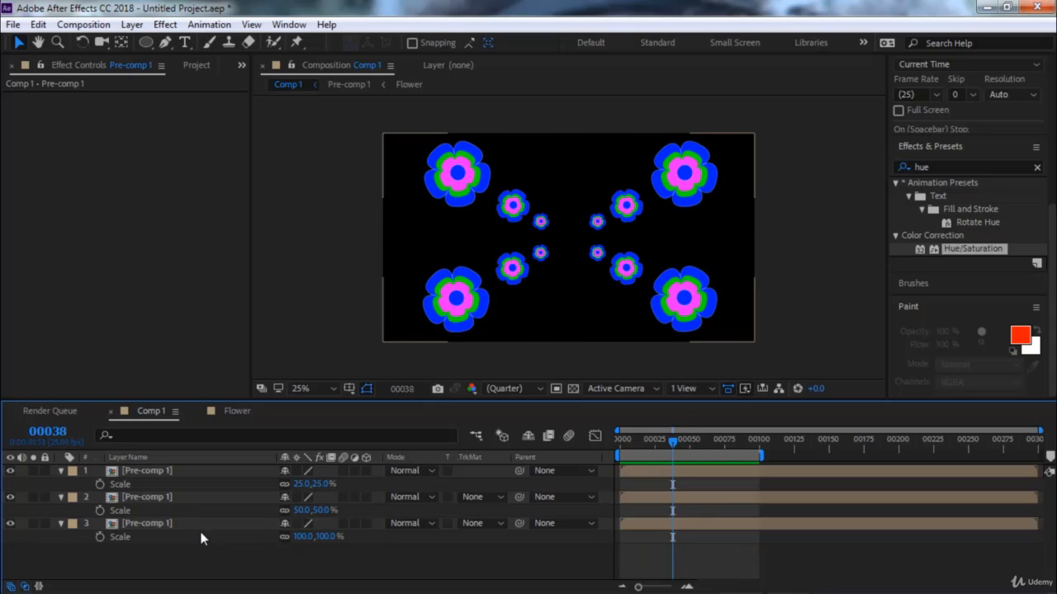
{"action": "left_click", "coordinate": [205, 520]}
{"action": "left_click", "coordinate": [211, 473], "text": "shift"}
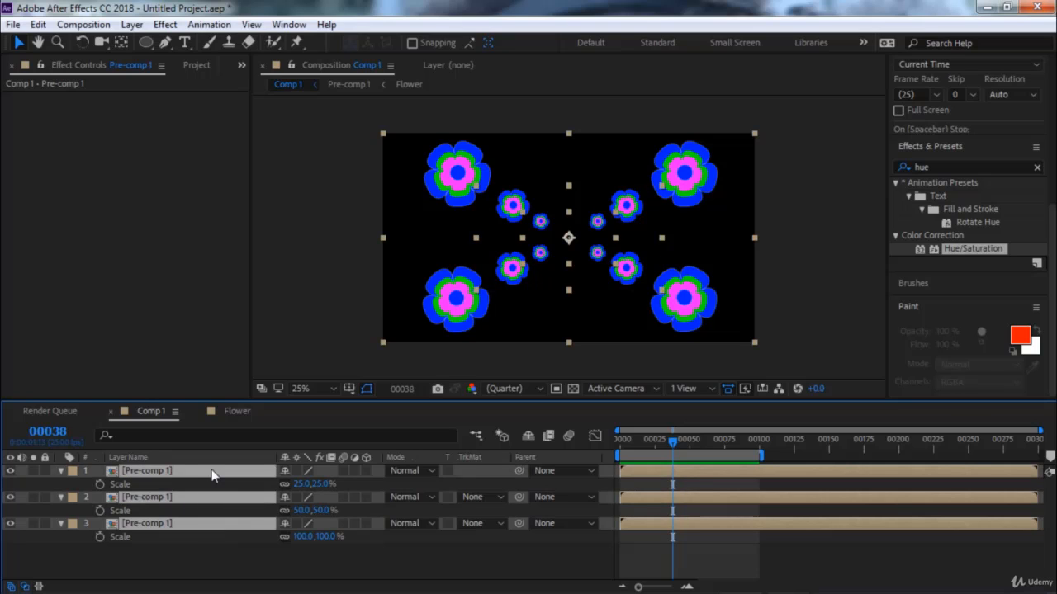
{"action": "key", "text": "ctrl+shift+c"}
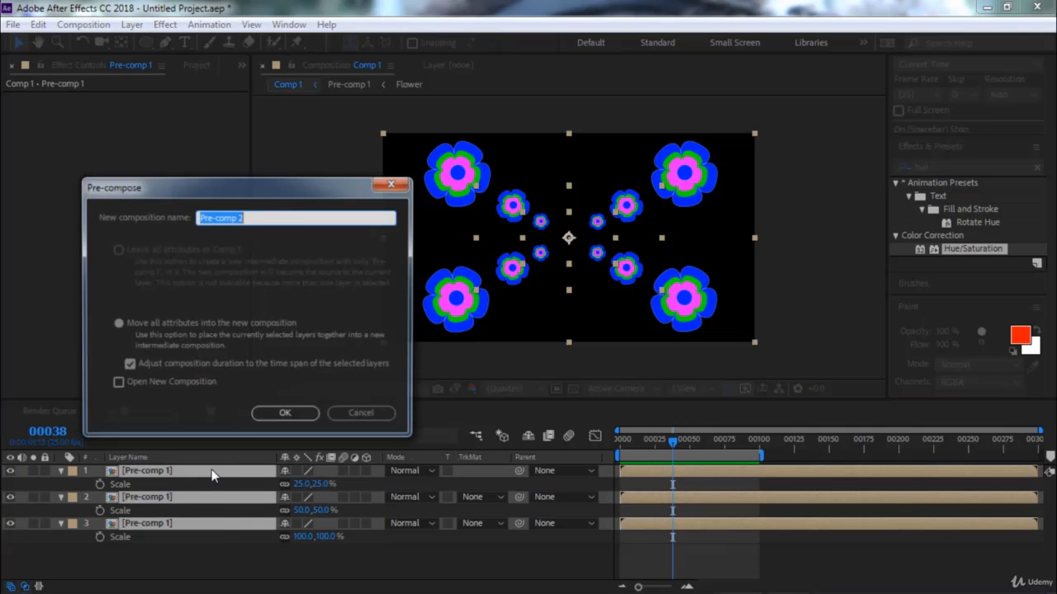
{"action": "left_click", "coordinate": [280, 415]}
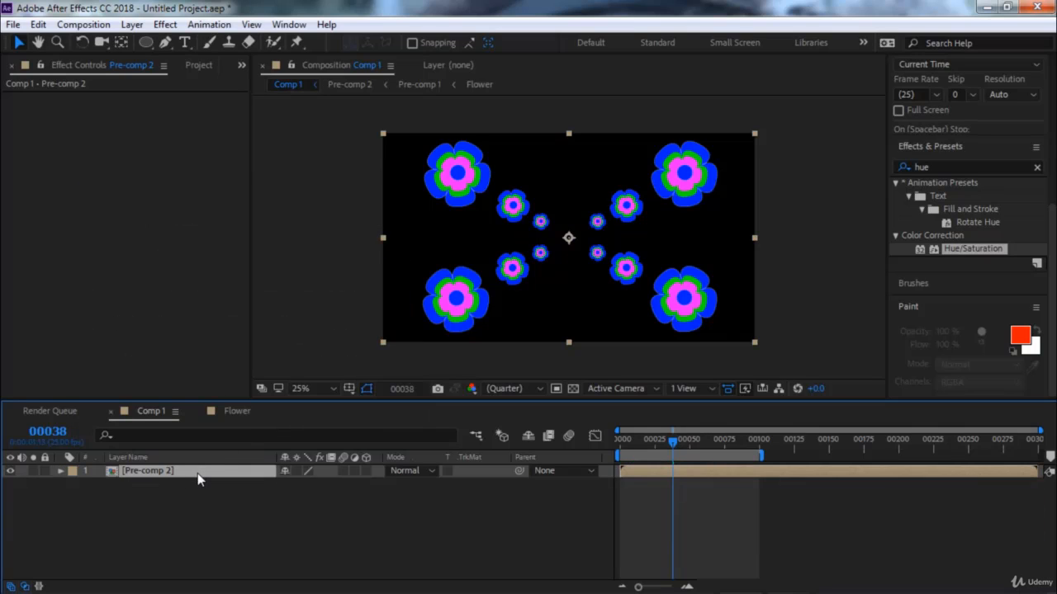
Duplicate the Pre-comp 2 layer and set the copy's Rotation to 90°
{"action": "key", "text": "ctrl+d"}
{"action": "key", "text": "r"}
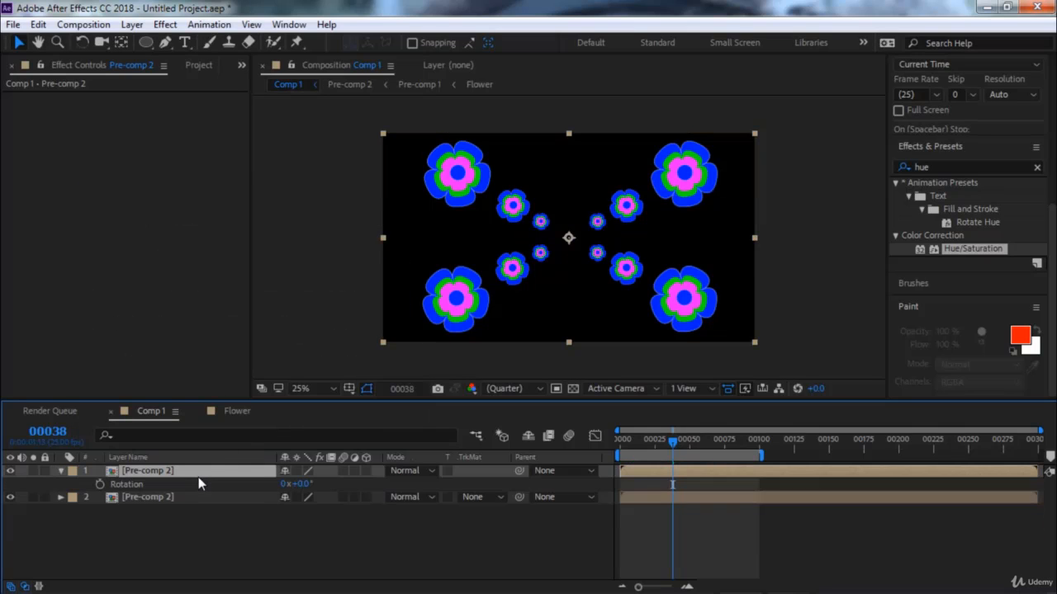
{"action": "left_click", "coordinate": [294, 478]}
{"action": "type", "text": "90"}
{"action": "key", "text": "Return"}
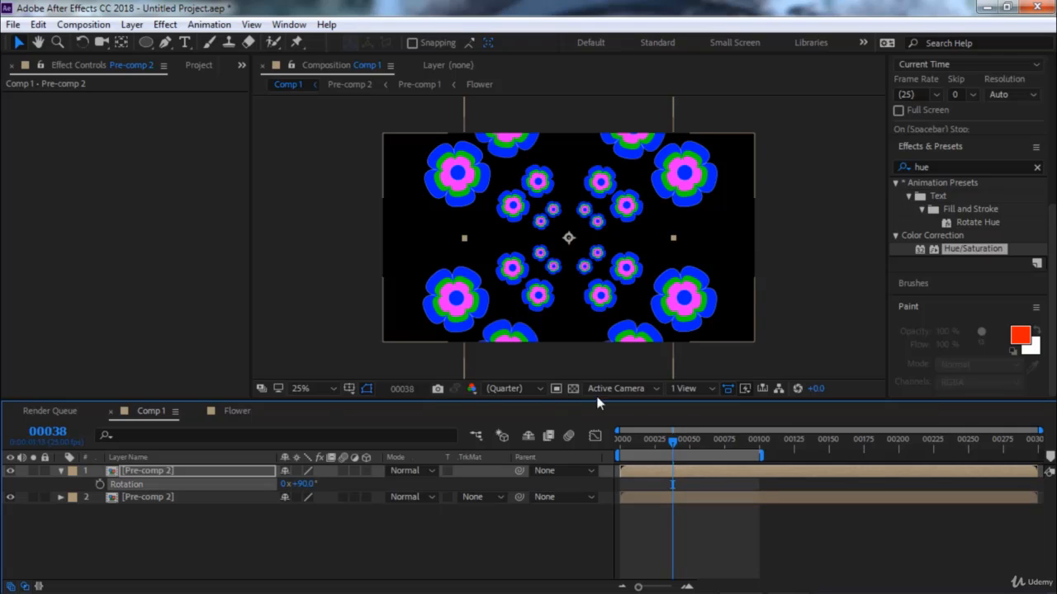
Play Comp 1 to check the combined flower pattern, and inspect it at frame 48
{"action": "key", "text": "space"}
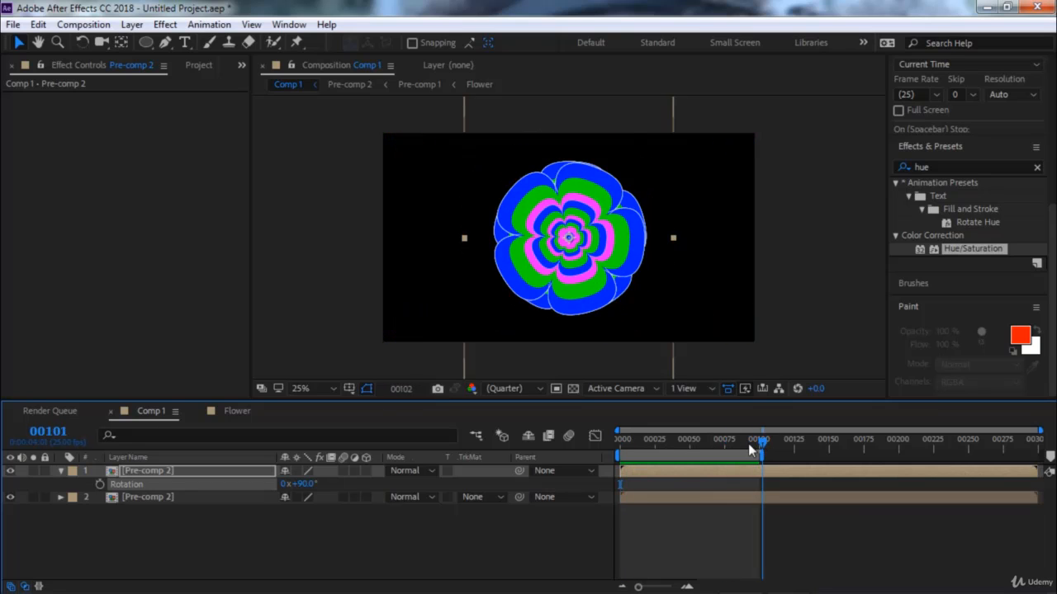
{"action": "left_click", "coordinate": [687, 446]}
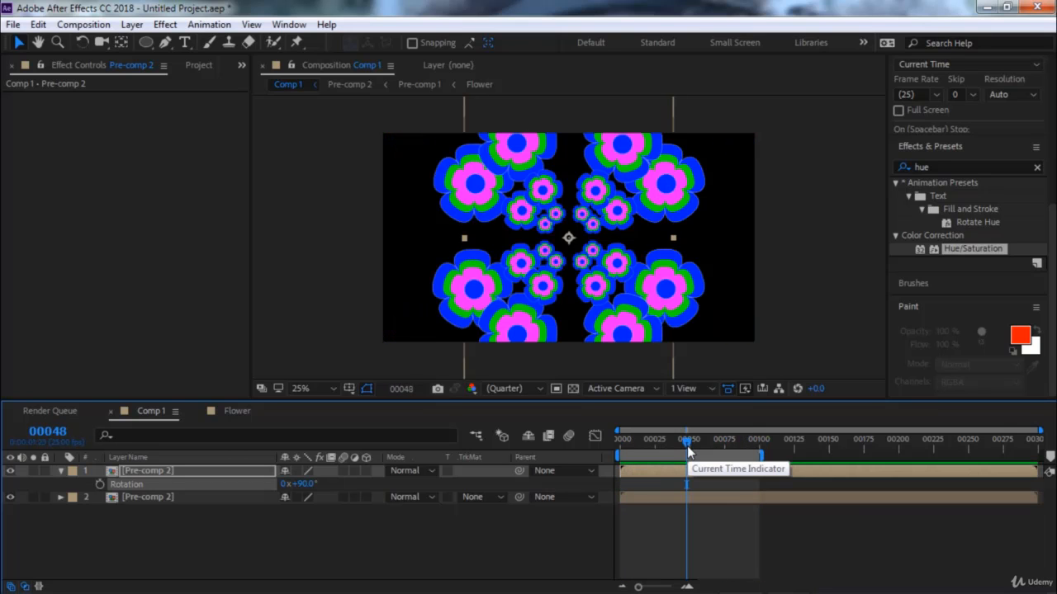